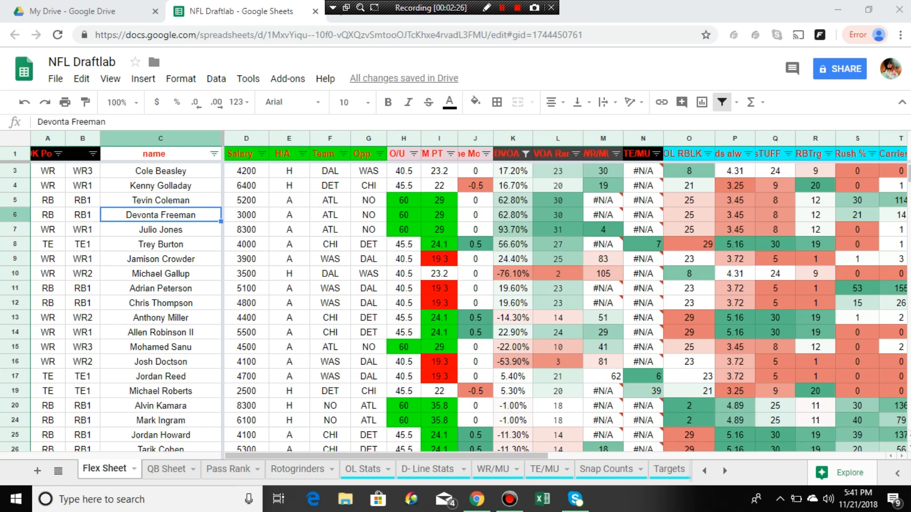
Check a Flex Sheet opponent cell, then examine the QB Sheet's Mitchell Trubisky and Drew Brees entries, including Brees's team and opponent.
click(369, 259)
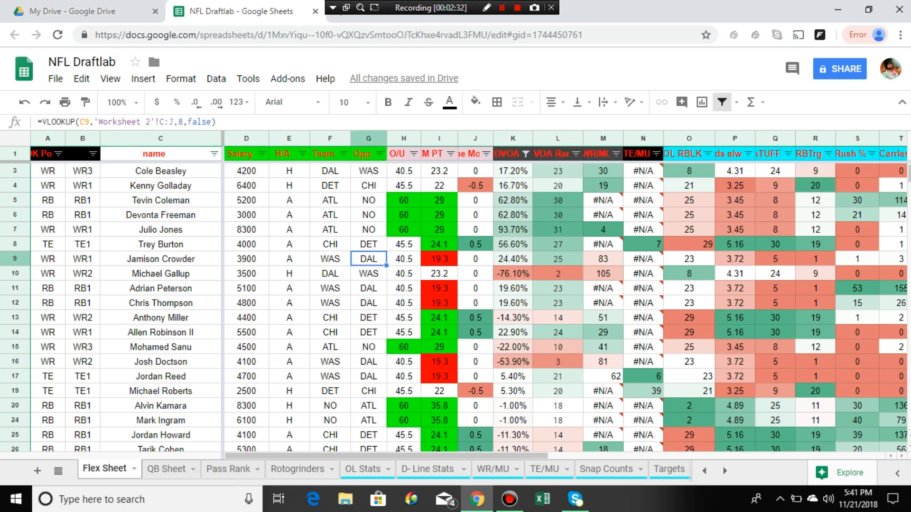
click(166, 469)
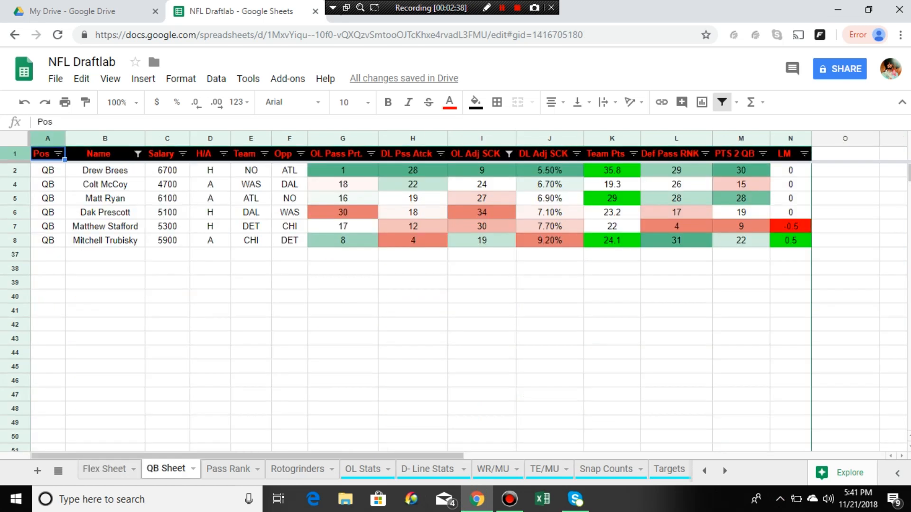
click(105, 241)
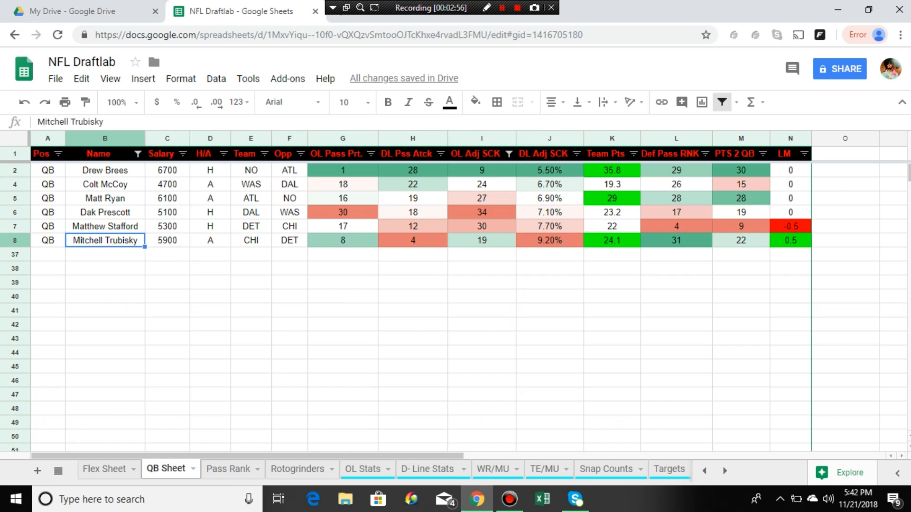
click(105, 171)
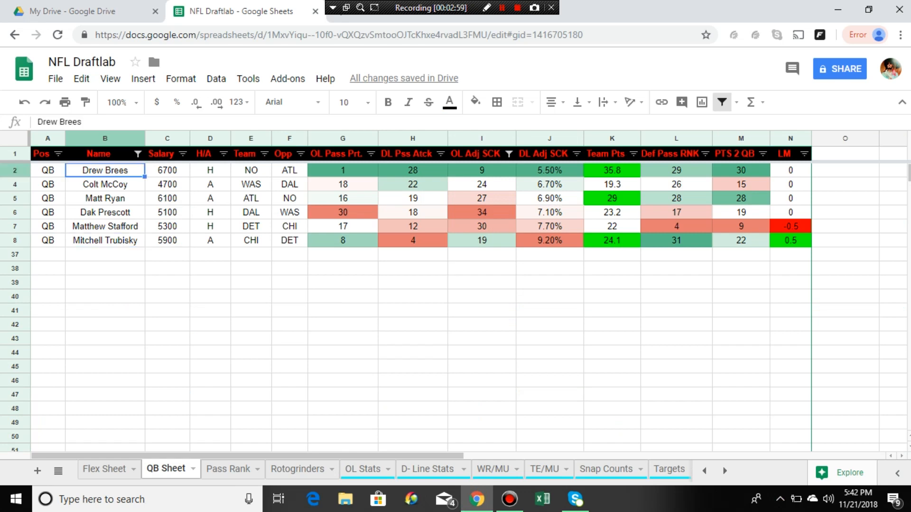
click(251, 171)
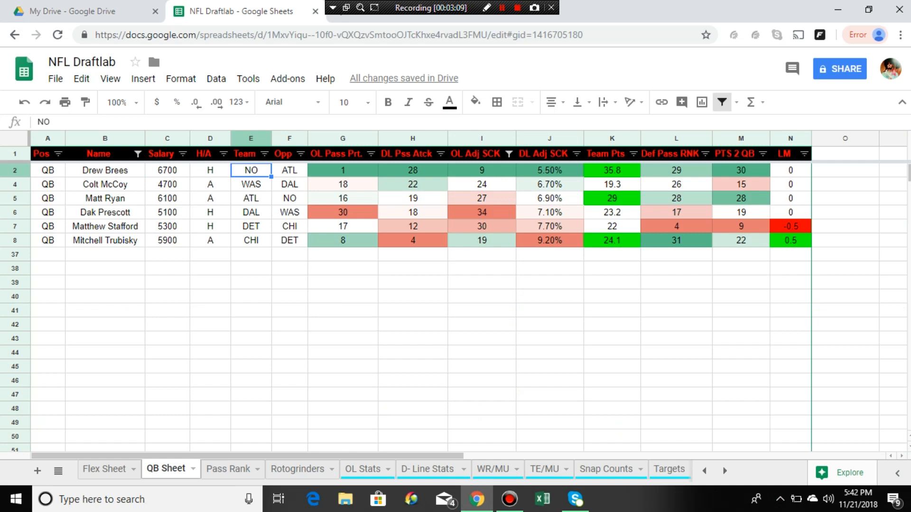
click(290, 171)
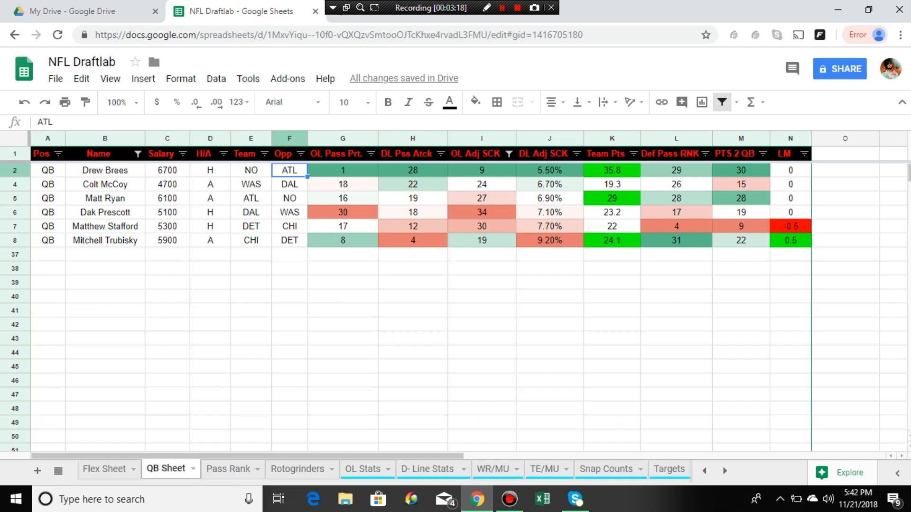
click(251, 170)
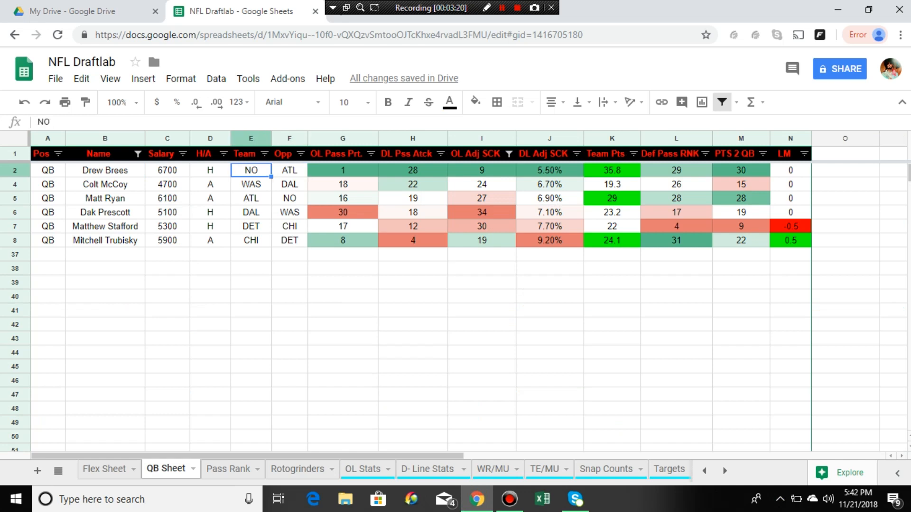
click(289, 170)
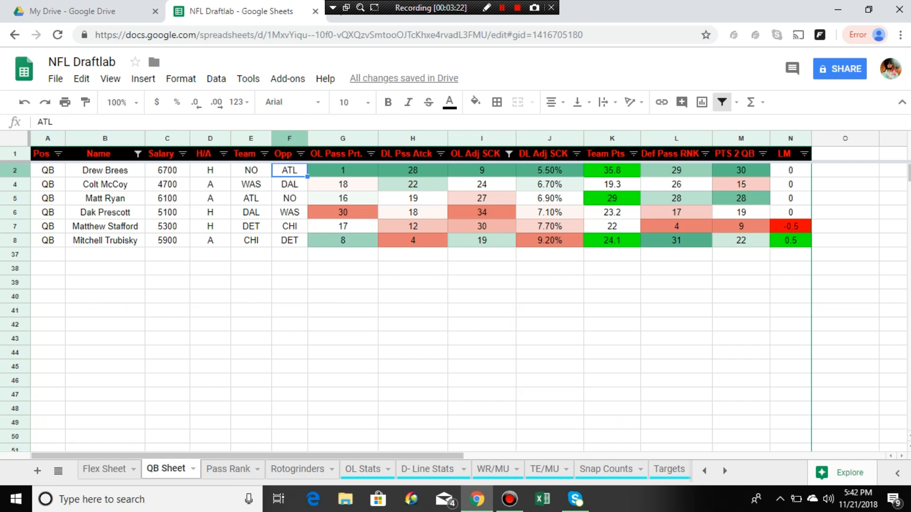
click(105, 170)
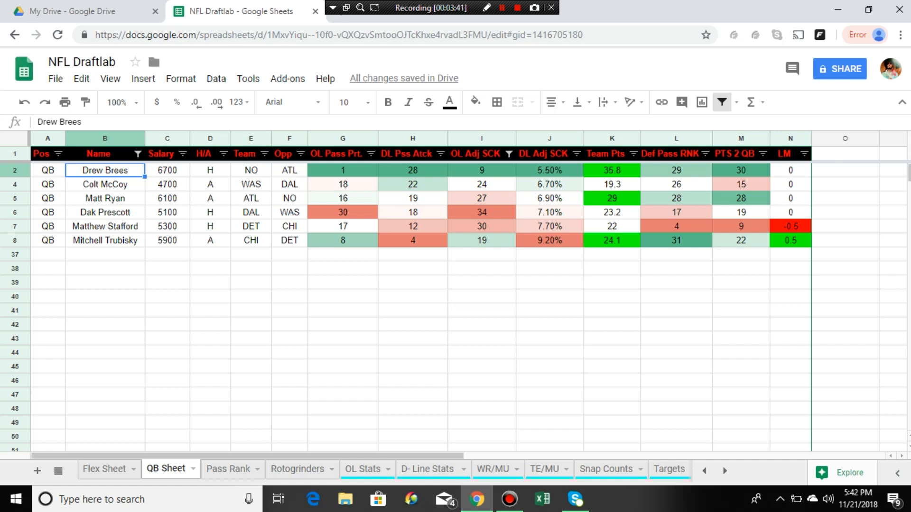
Filter the TeamAbbrev column of Worksheet 2 to show only CHI.
click(725, 471)
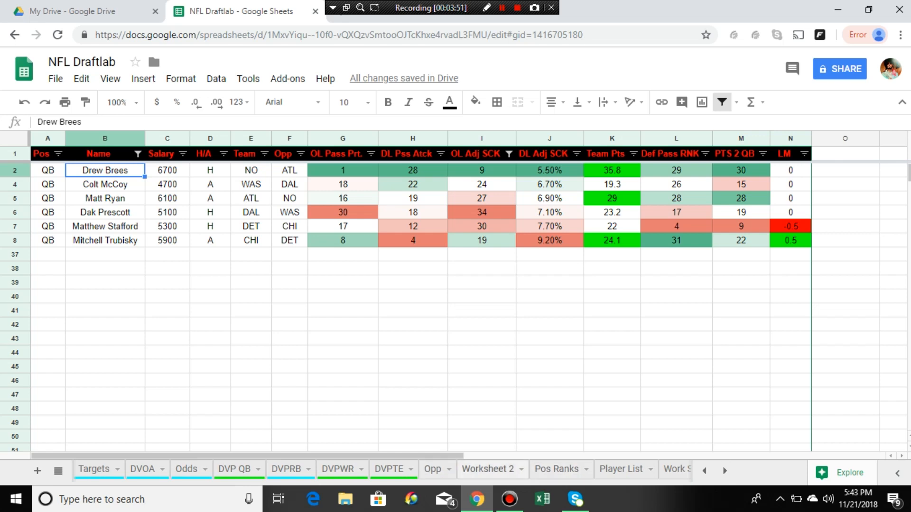
click(487, 469)
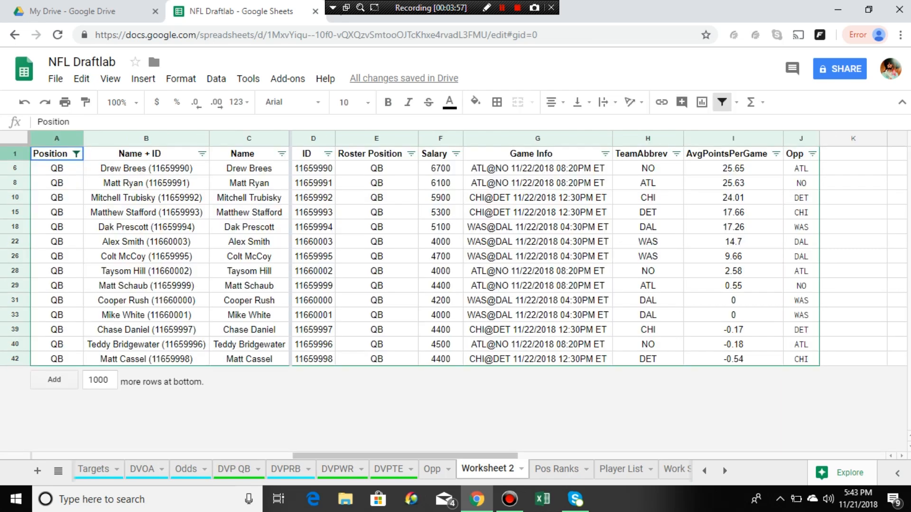
click(676, 154)
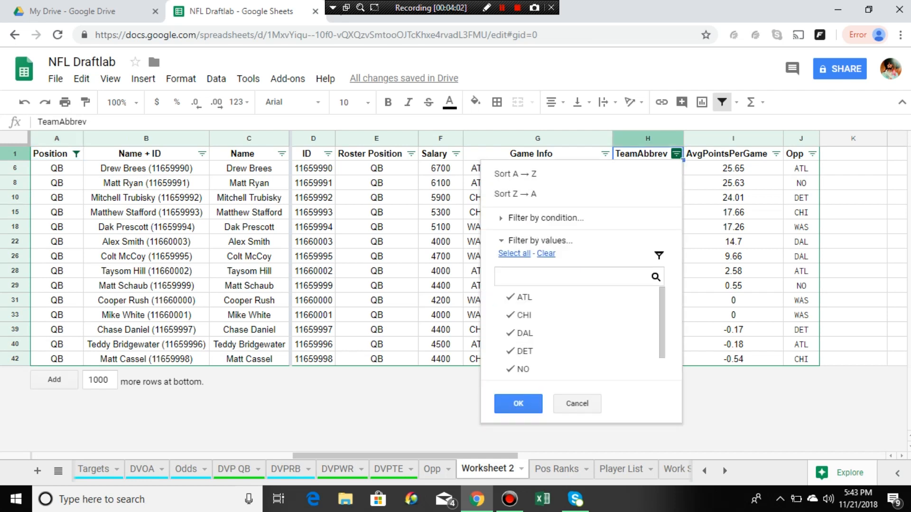
click(546, 253)
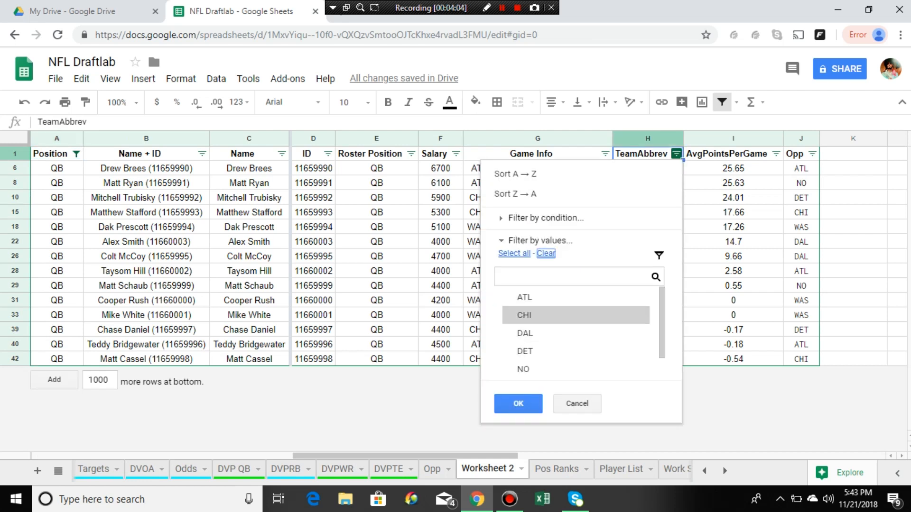
click(524, 315)
click(518, 404)
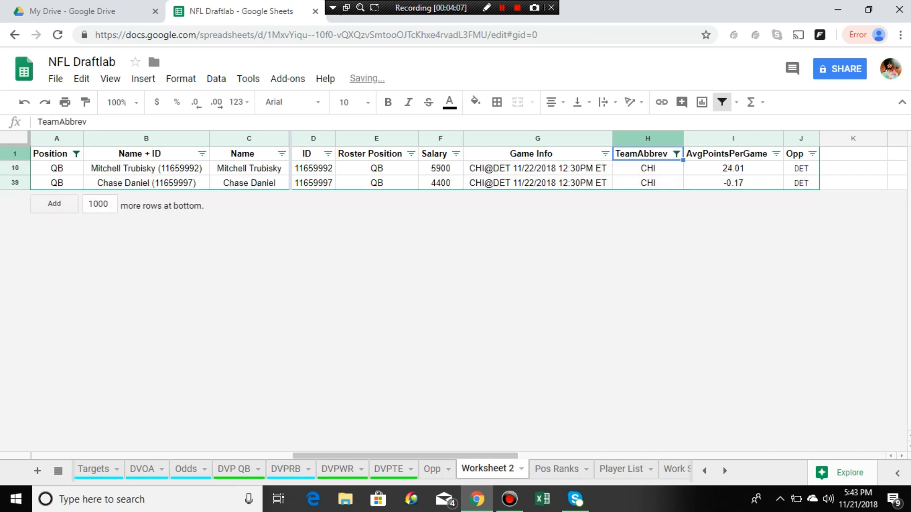
Copy the name Chase Daniel from Worksheet 2 and paste it as values only over Mitchell Trubisky in the QB Sheet.
click(247, 184)
right_click(248, 185)
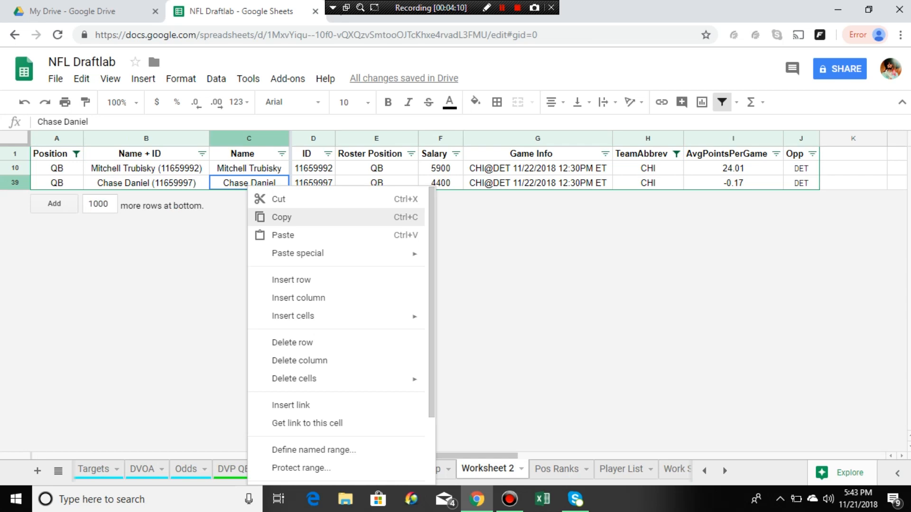
click(281, 217)
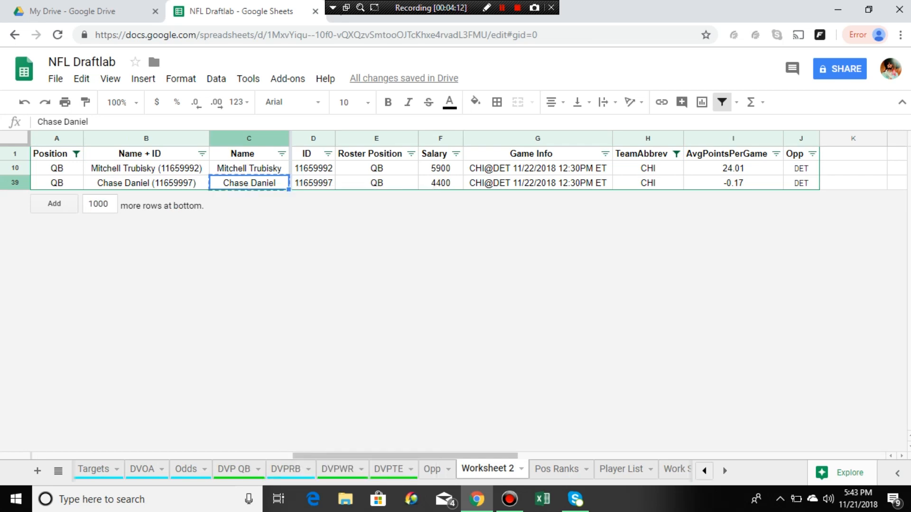
click(704, 471)
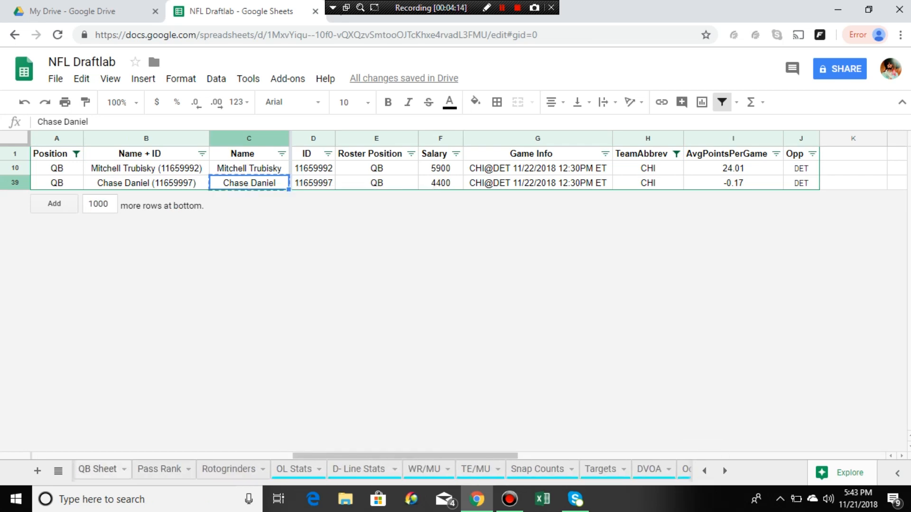
click(98, 469)
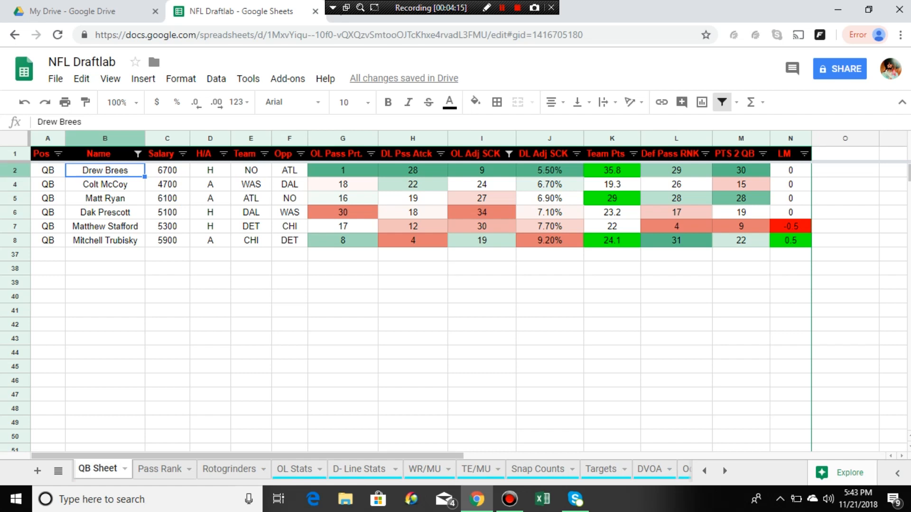
click(167, 241)
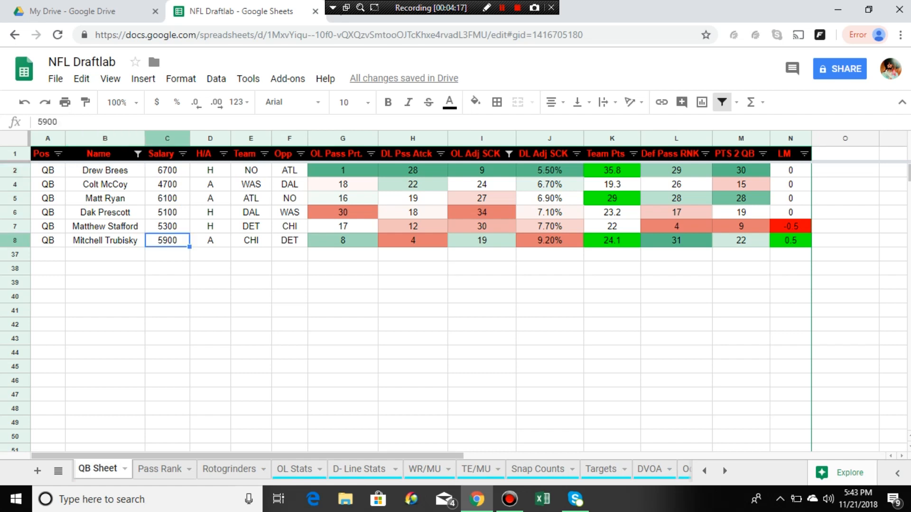
click(78, 241)
right_click(79, 240)
mouse_move(138, 306)
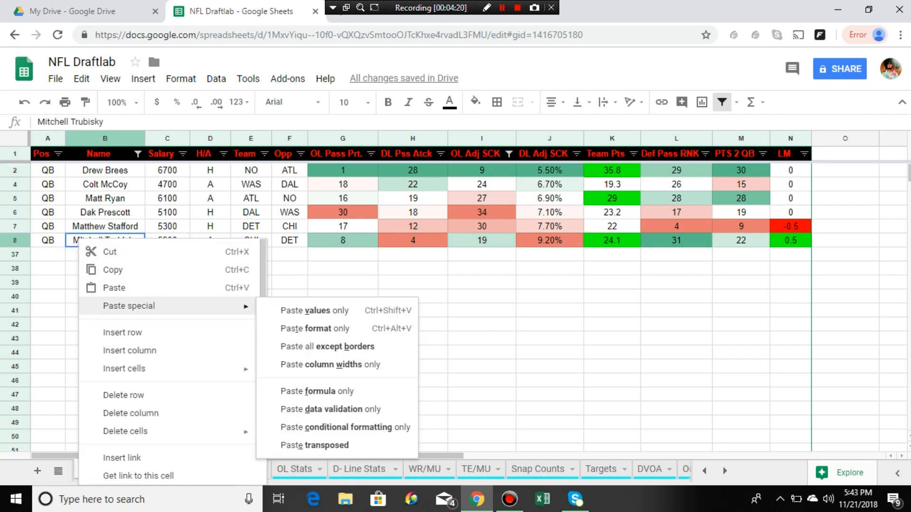
click(314, 311)
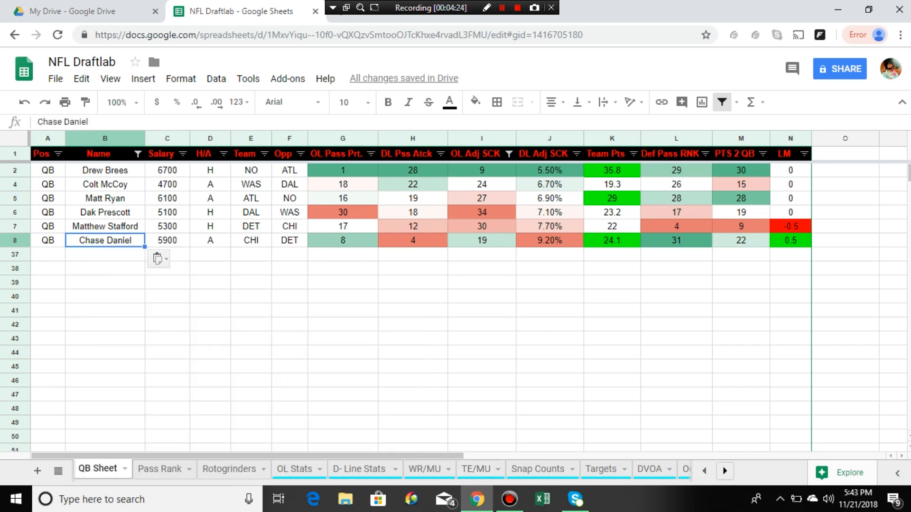
Copy Chase Daniel's 11/22/2018 salary of 4400 from the Opp sheet and paste it as values only into his Salary cell in the QB Sheet.
click(725, 471)
click(725, 470)
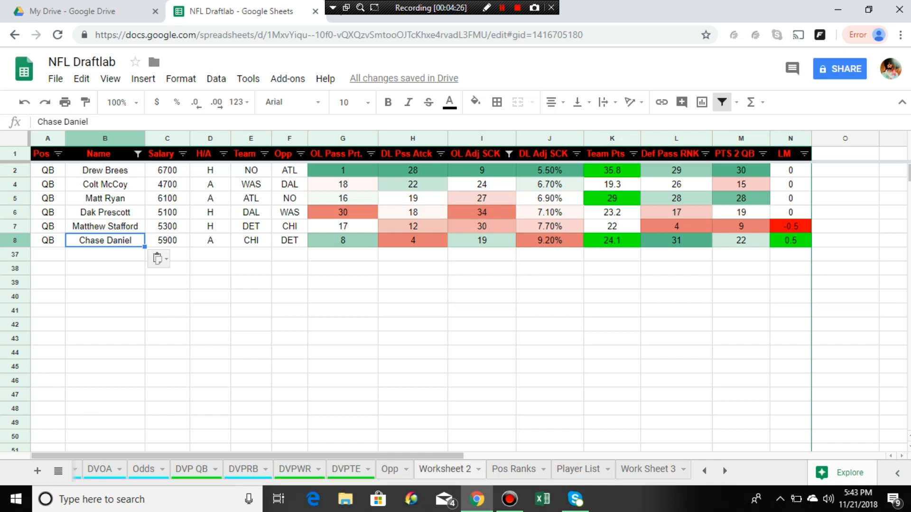
click(391, 470)
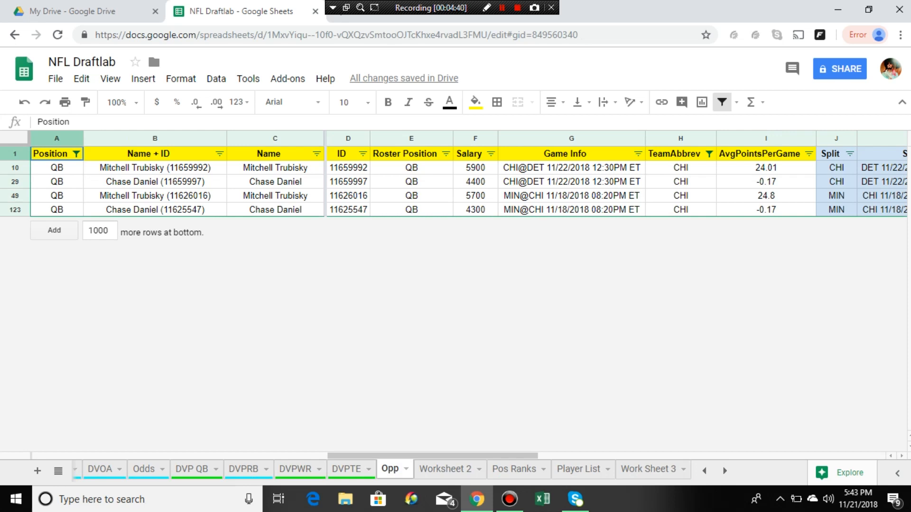
click(472, 182)
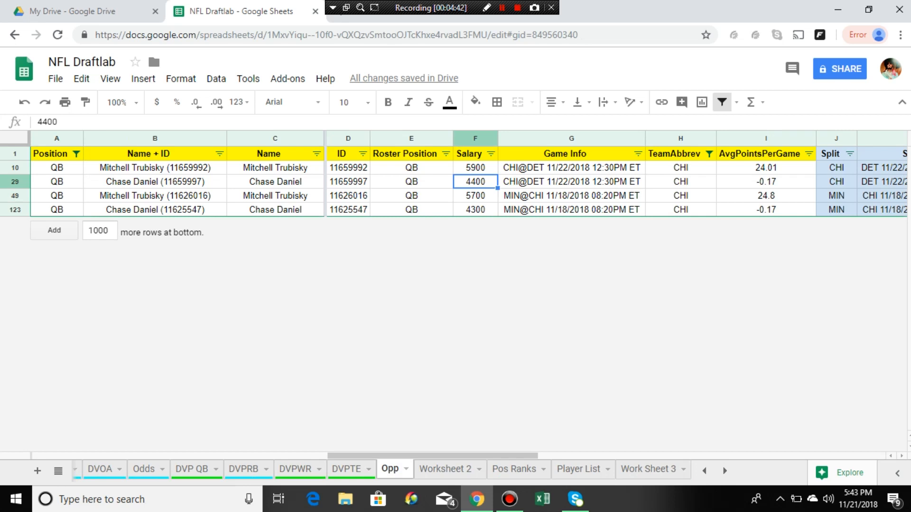
right_click(469, 183)
click(505, 215)
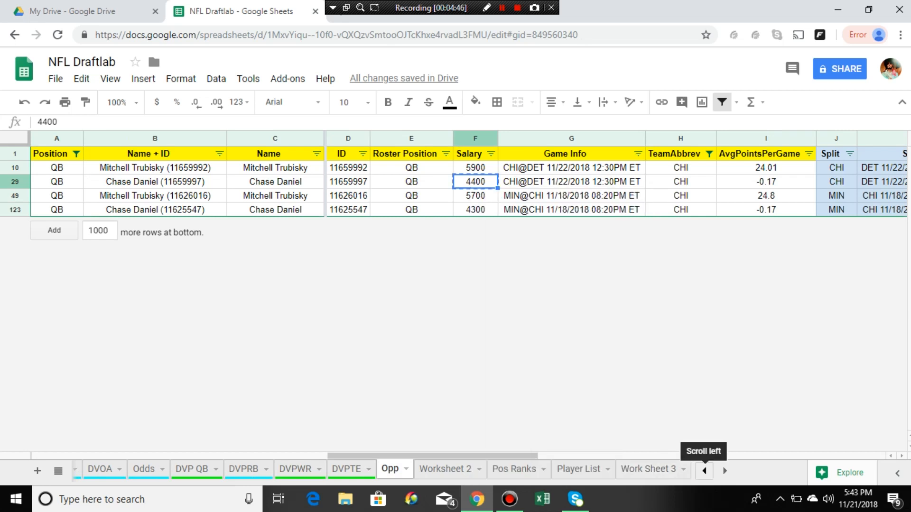
click(704, 471)
click(704, 471)
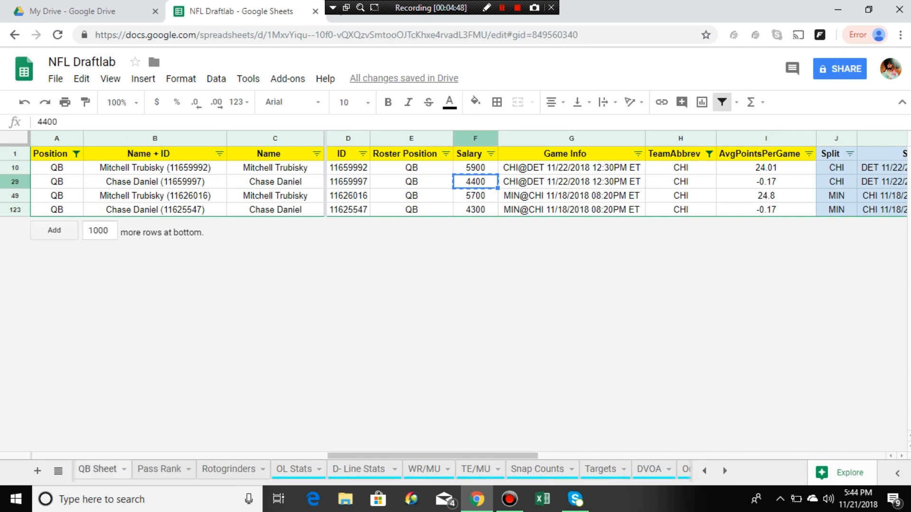
click(97, 469)
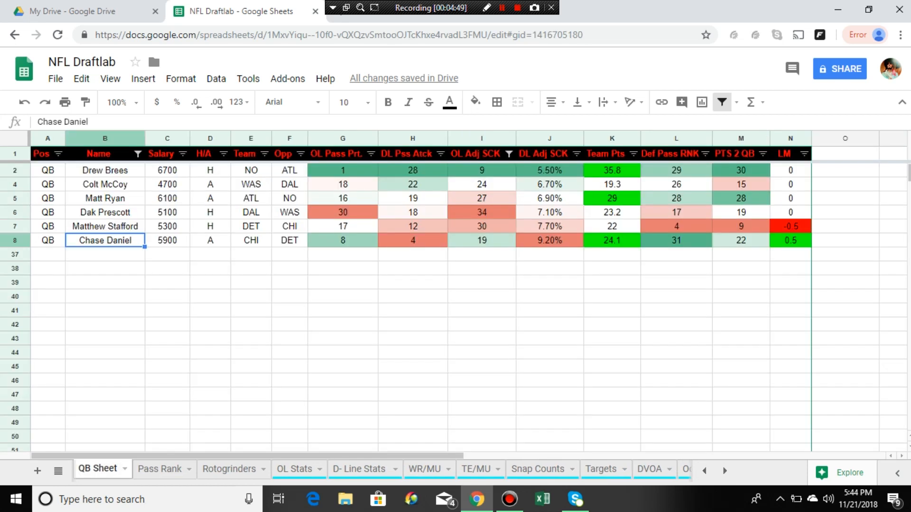
click(167, 240)
right_click(167, 240)
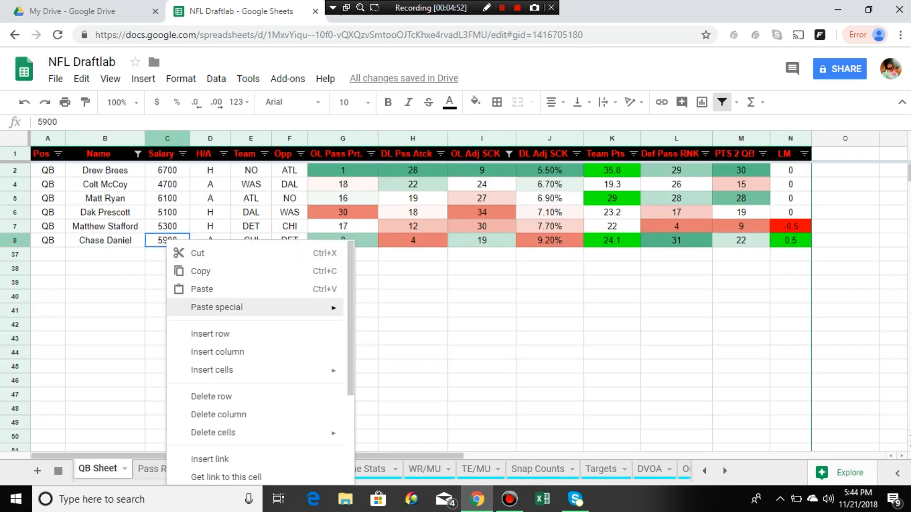
mouse_move(266, 308)
click(402, 312)
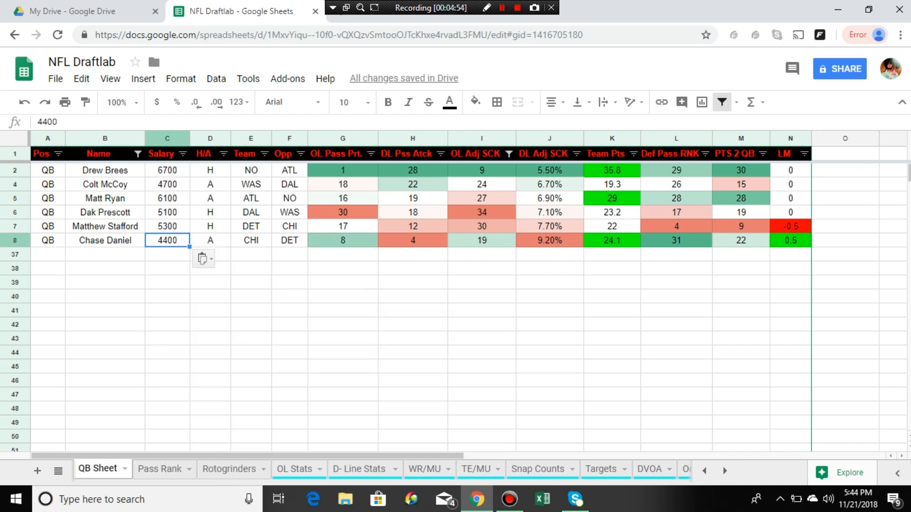
Examine the line-stat lookups in Chase Daniel's row and the team points, pass rank, PTS 2 QB and LM cells in Drew Brees's row.
click(342, 241)
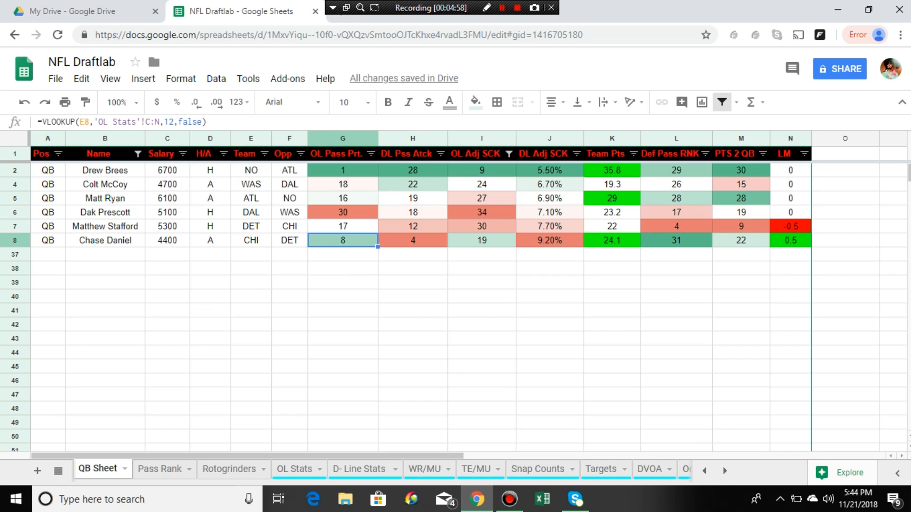
click(413, 240)
click(481, 254)
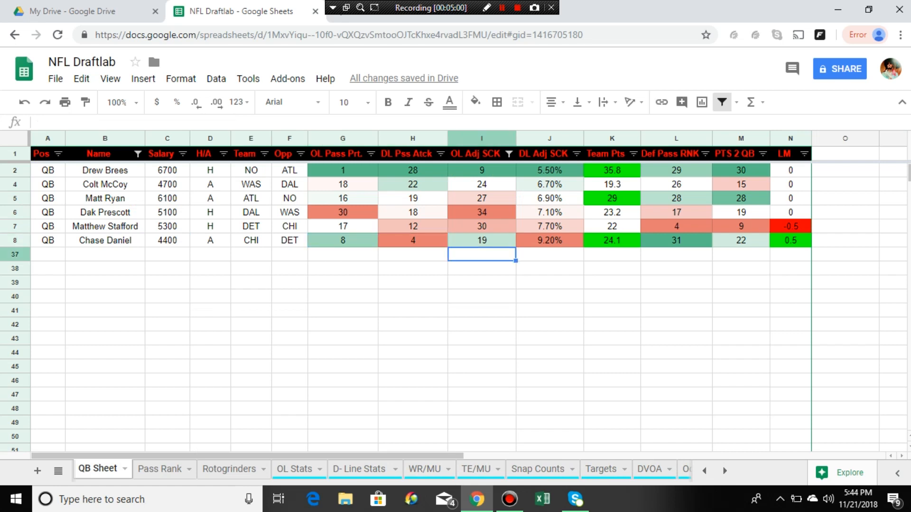
click(481, 282)
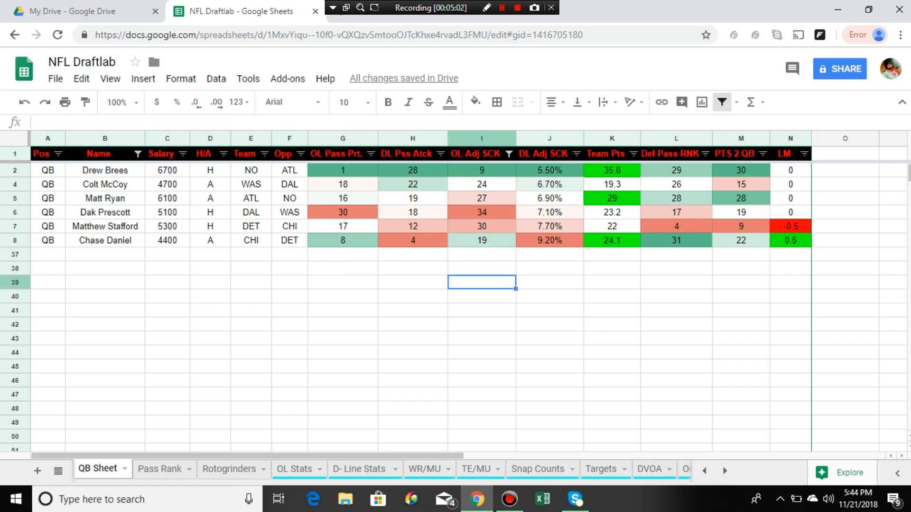
click(105, 240)
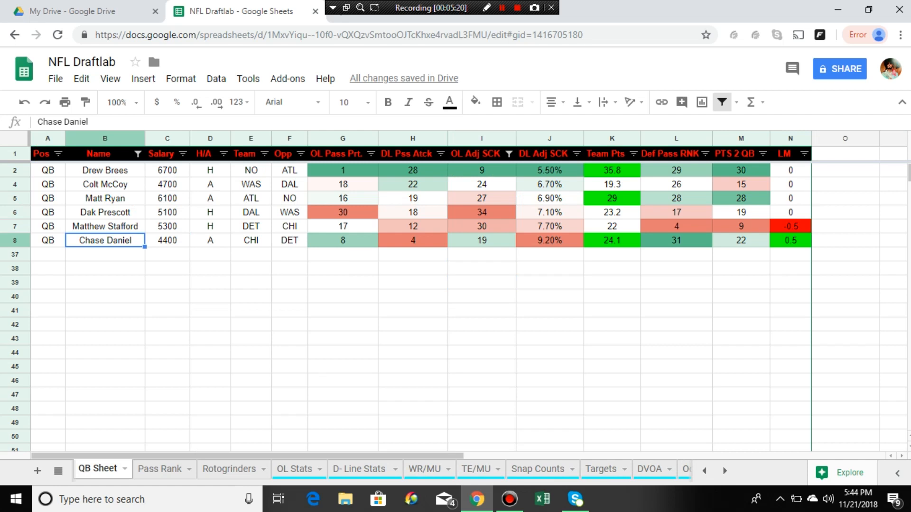
click(612, 171)
click(676, 170)
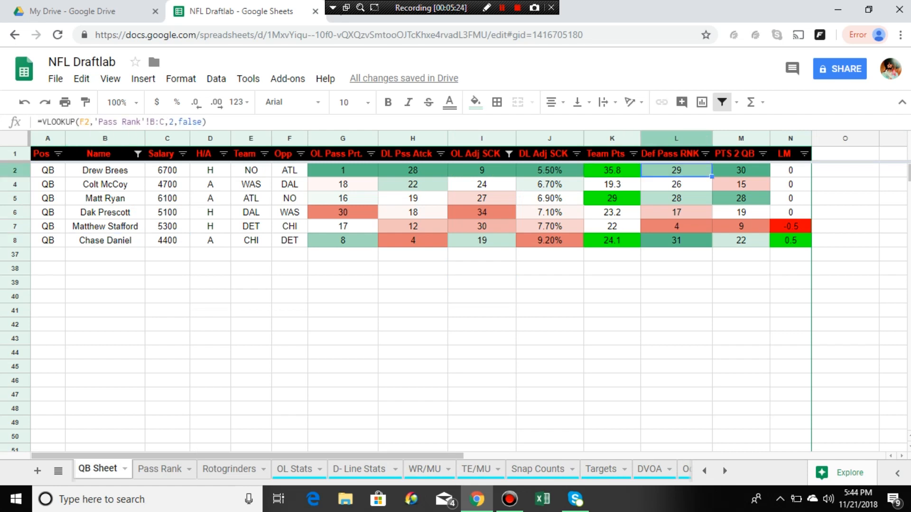
click(741, 170)
click(790, 170)
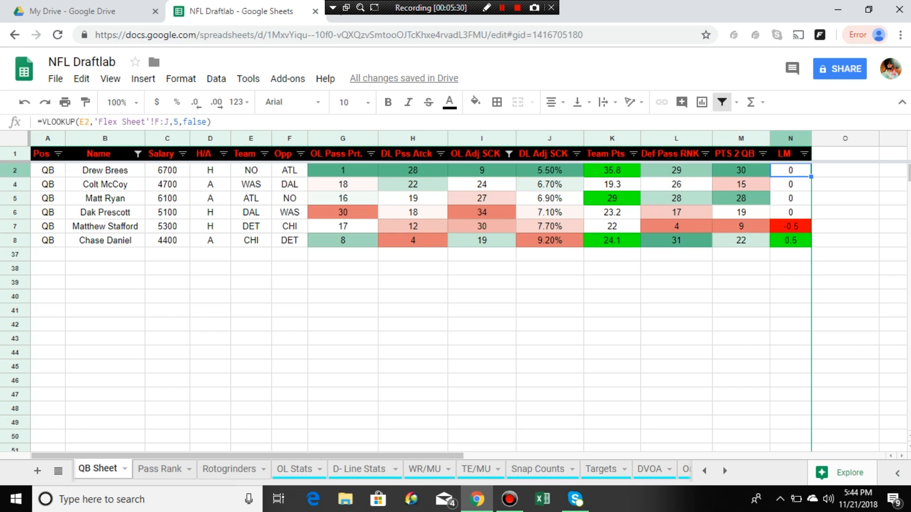
Open the Flex Sheet of the NFL Draftlab workbook.
click(791, 268)
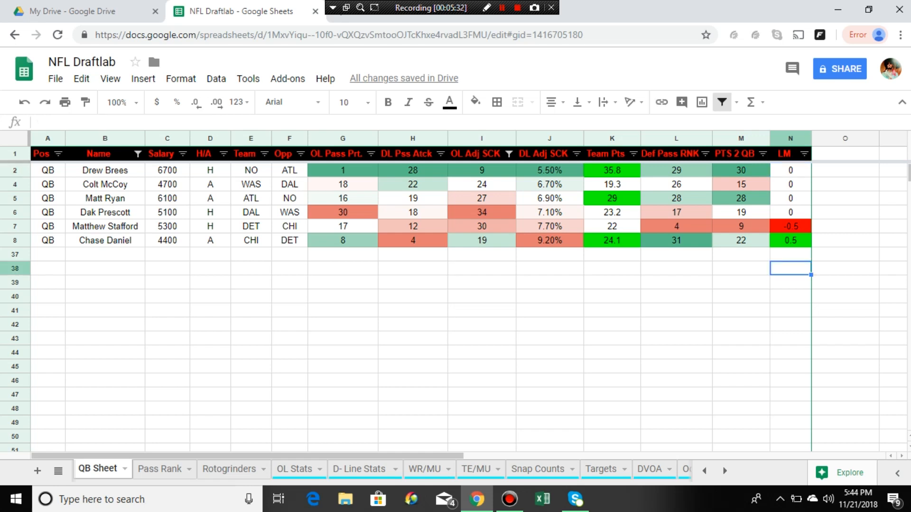
click(160, 469)
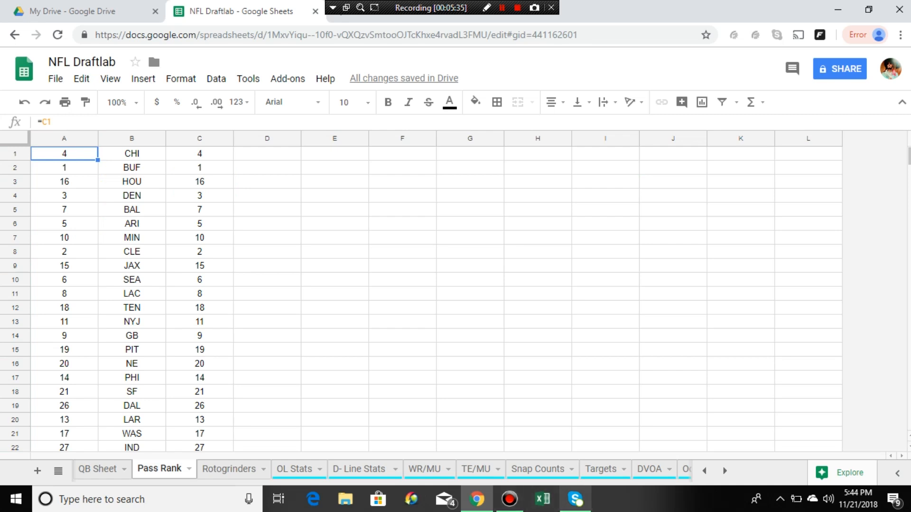
click(705, 471)
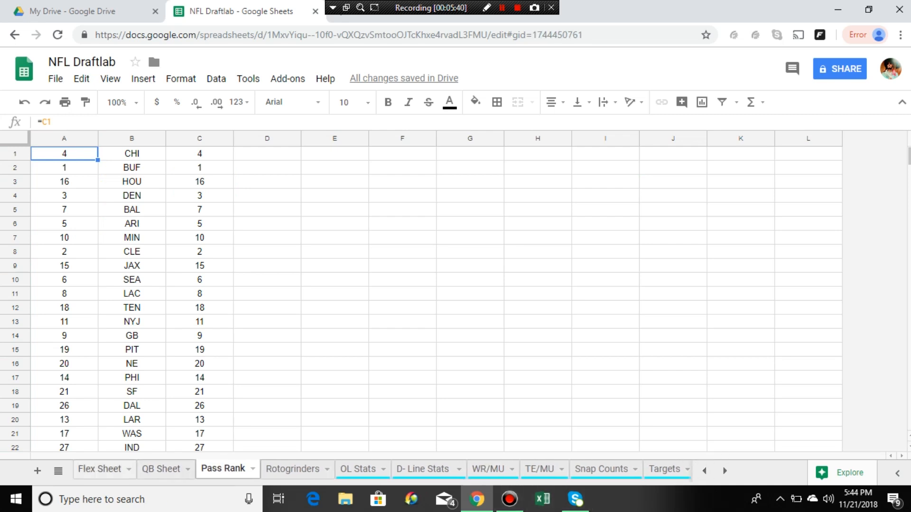
click(100, 469)
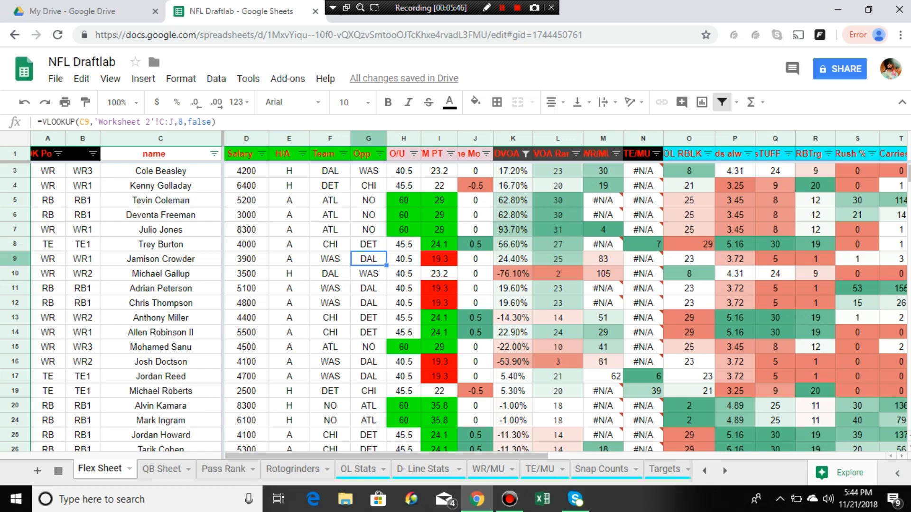
Filter column B of the Flex Sheet to show only WR1, WR2 and WR3.
click(58, 153)
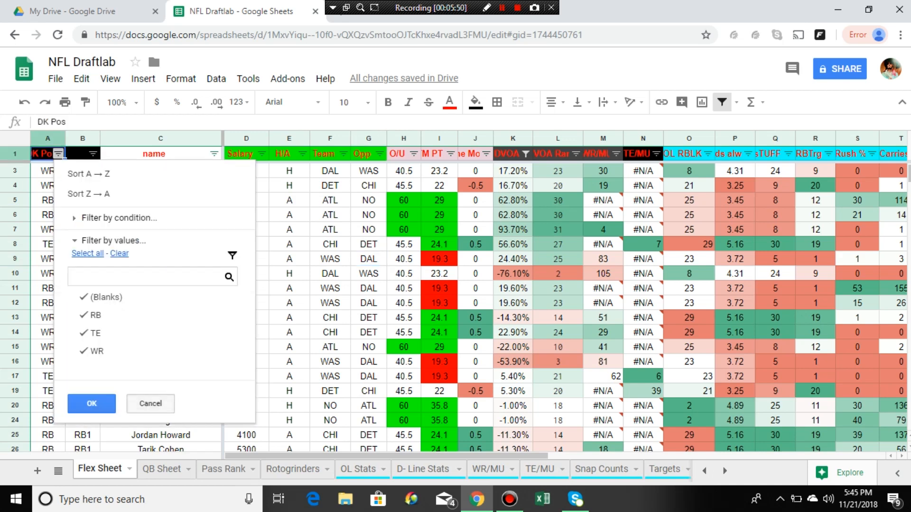
click(150, 404)
click(92, 153)
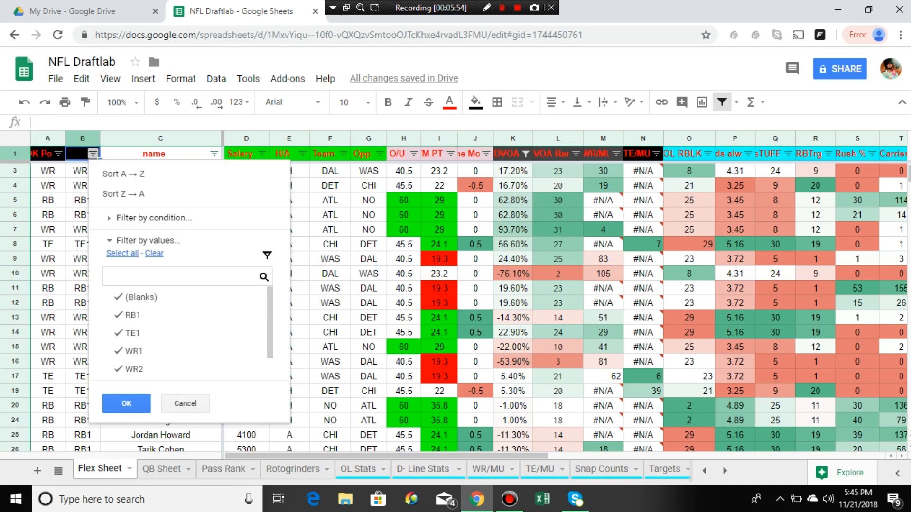
click(154, 253)
click(134, 352)
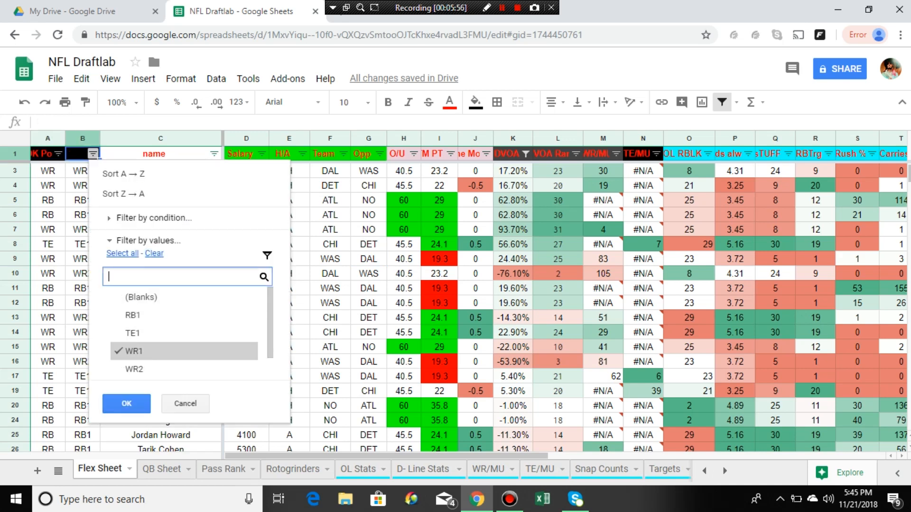
click(134, 369)
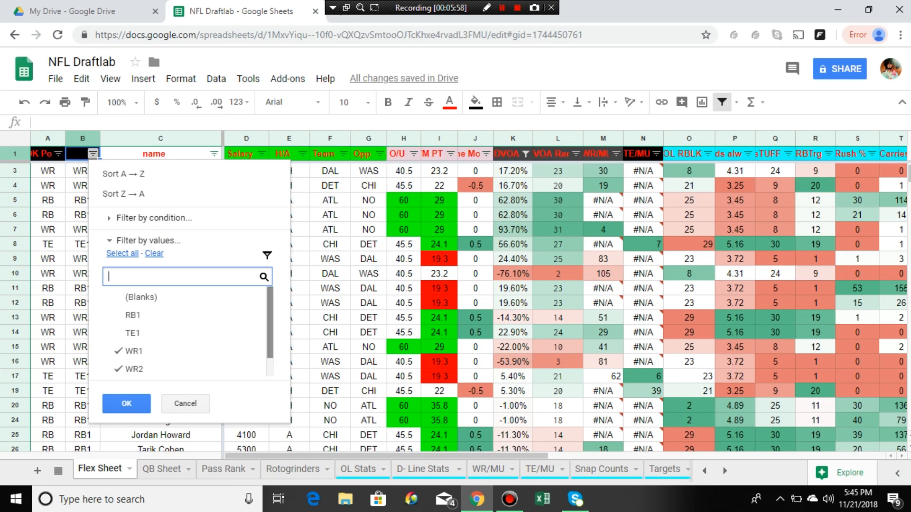
scroll(270, 332, down, 1)
click(134, 365)
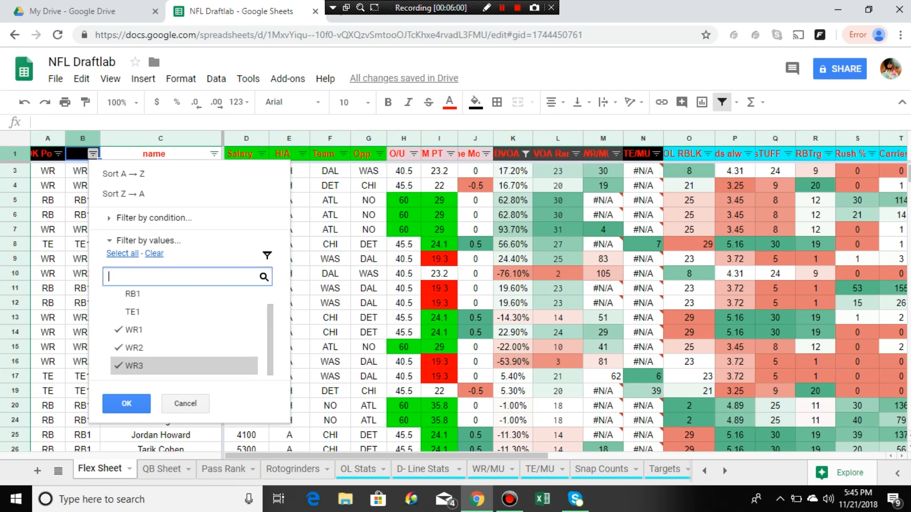
click(126, 404)
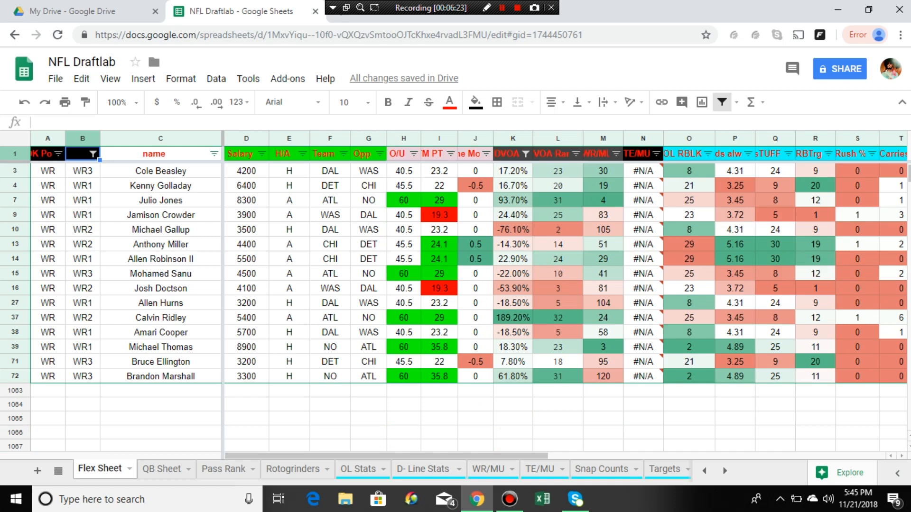
Examine the WR/MU and DVOA lookup formulas in Cole Beasley's row.
click(603, 171)
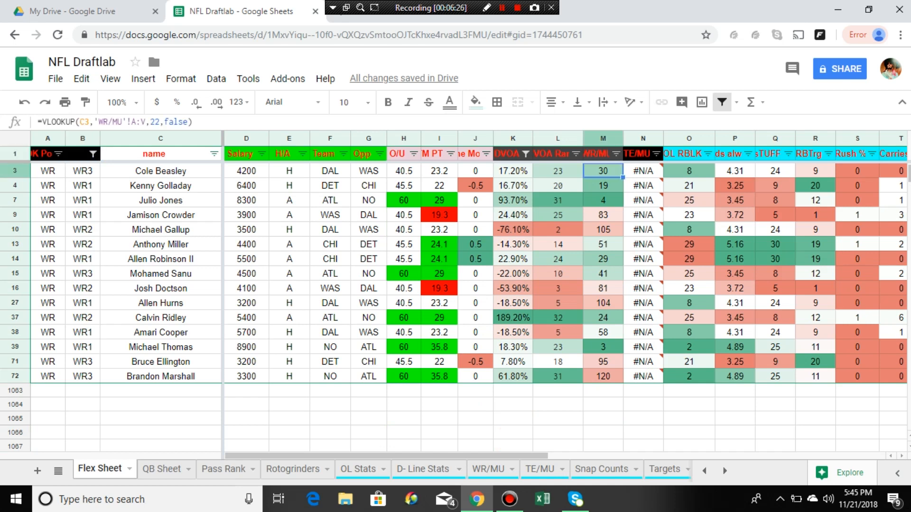
click(513, 172)
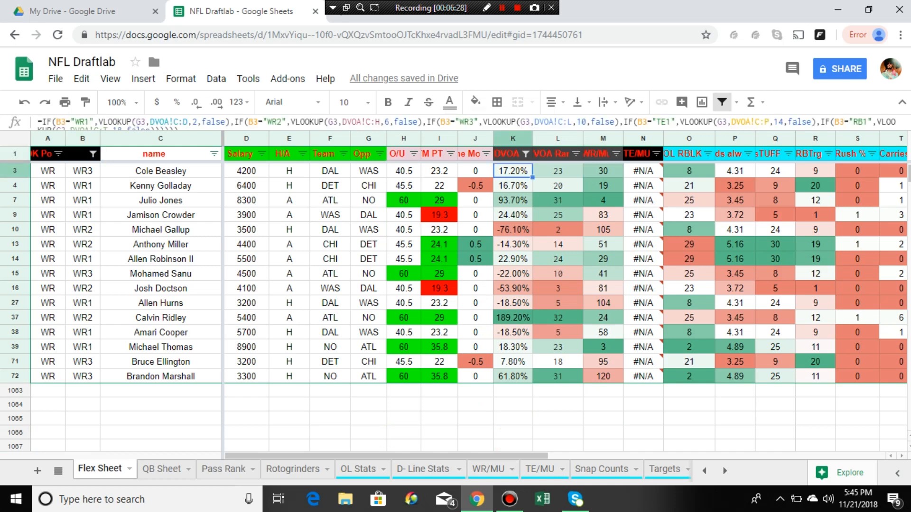
click(603, 171)
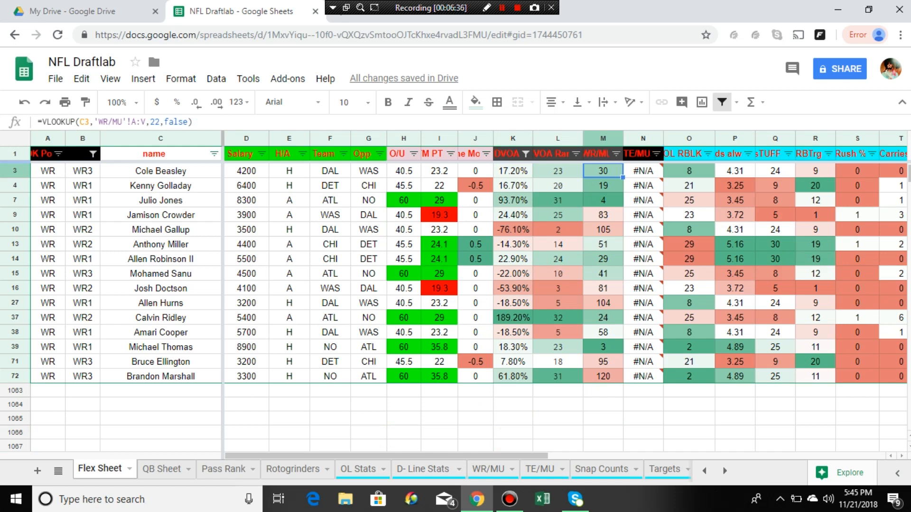
Hide the TE/MU column and the rushing columns O through U, from OL RBLK to the column before OL Ps Blk.
click(644, 138)
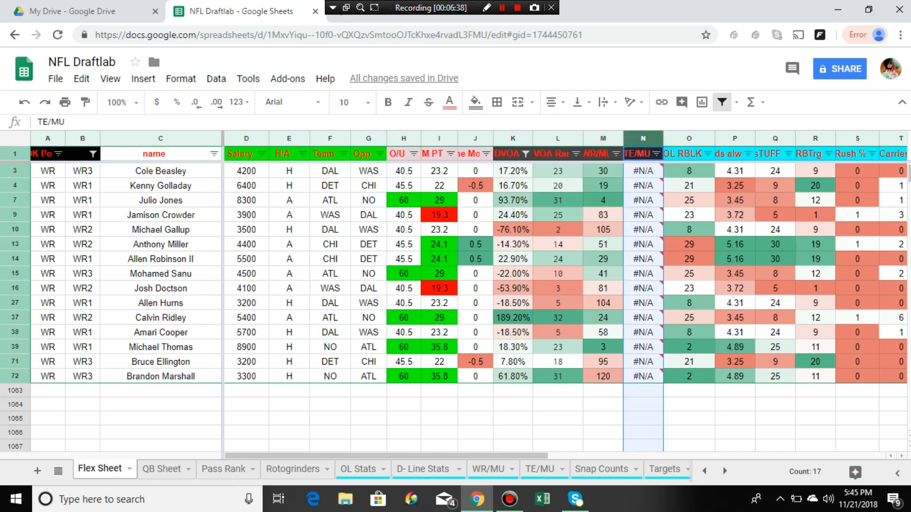
right_click(640, 182)
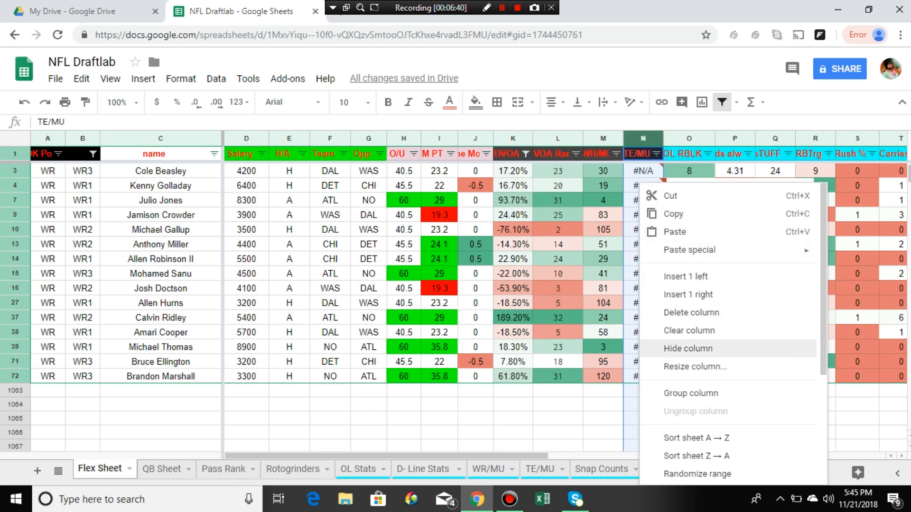
click(688, 348)
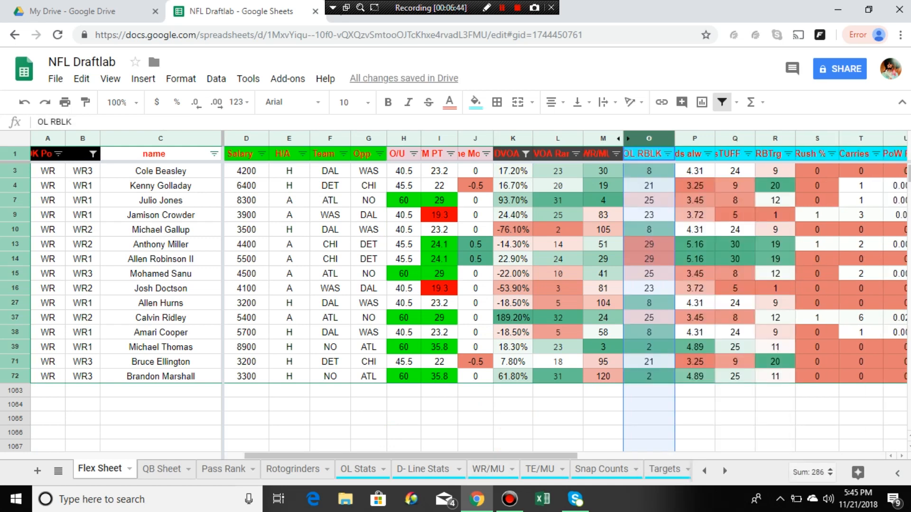
scroll(565, 273, right, 5)
scroll(564, 273, right, 3)
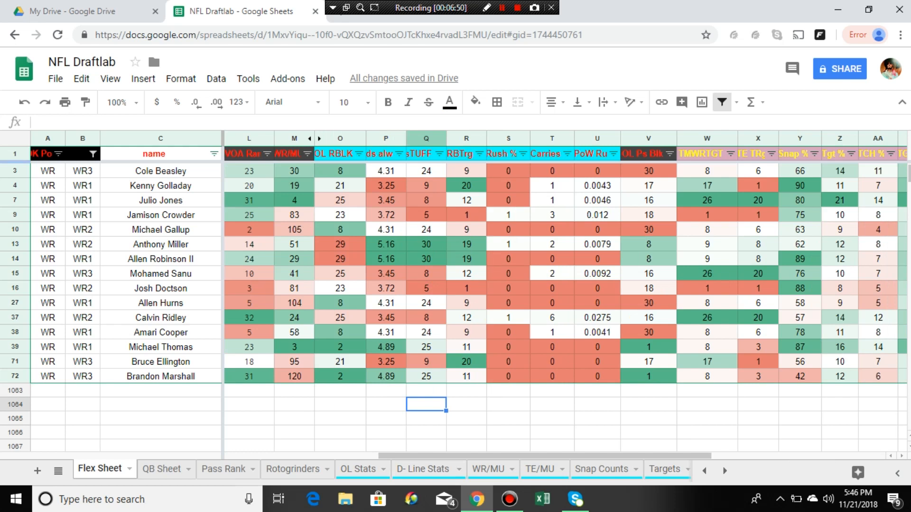
drag(339, 138, 598, 138)
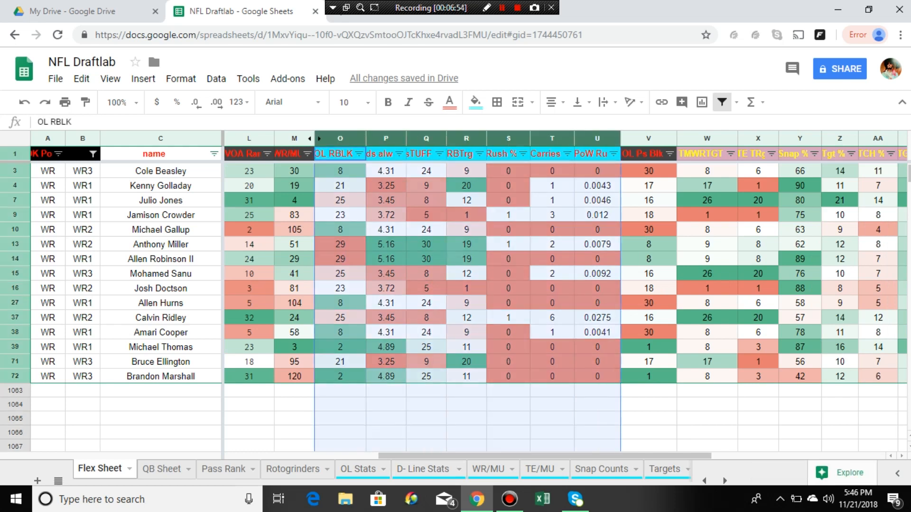
right_click(456, 138)
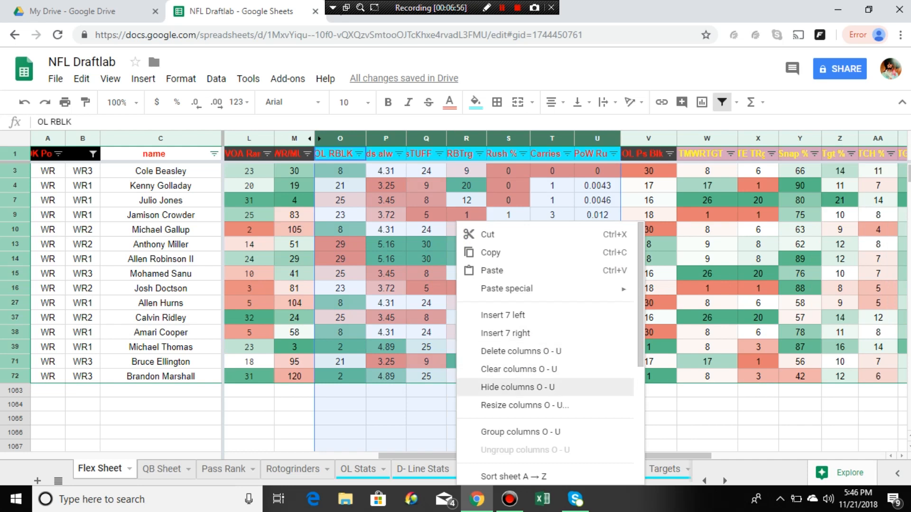
click(517, 387)
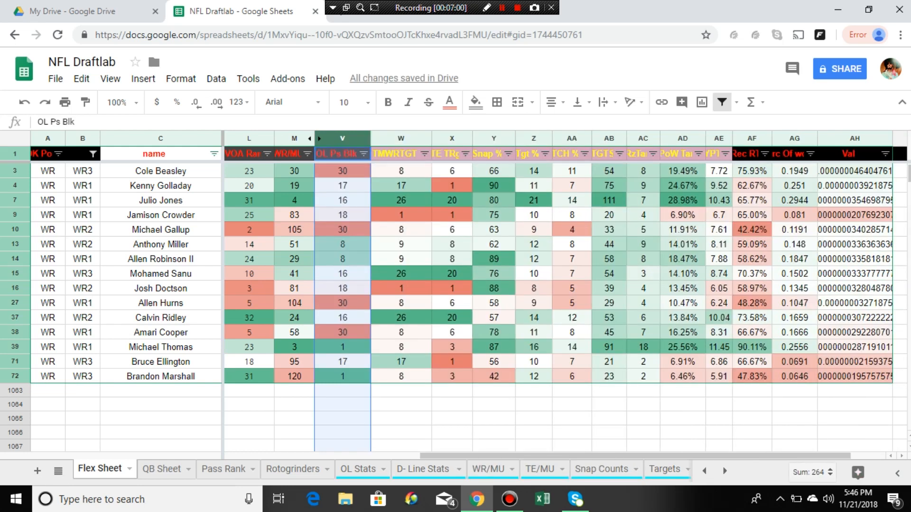
Hide the TE TRg column and the TCH % column in the Flex Sheet.
click(457, 138)
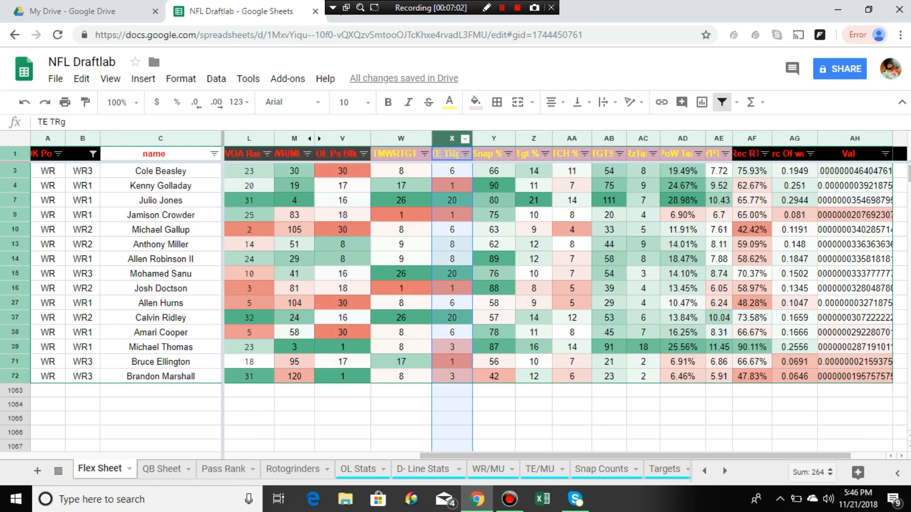
click(465, 138)
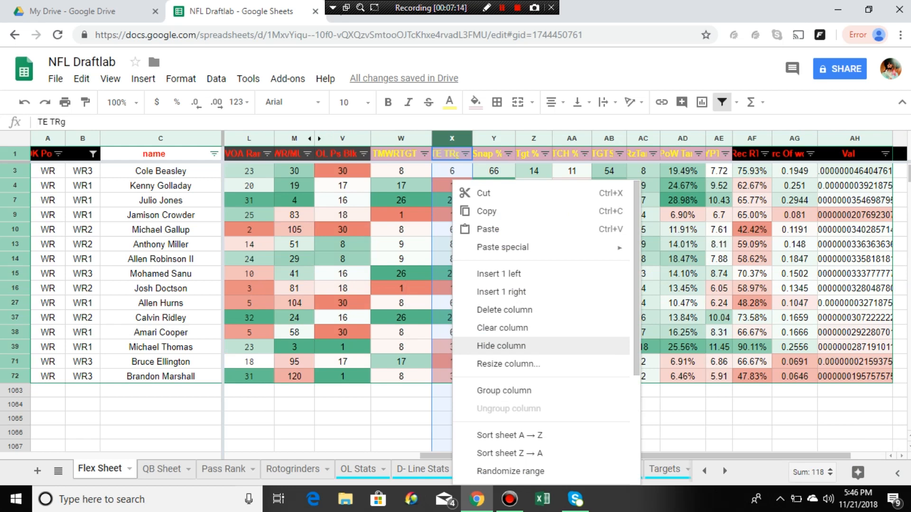
click(501, 345)
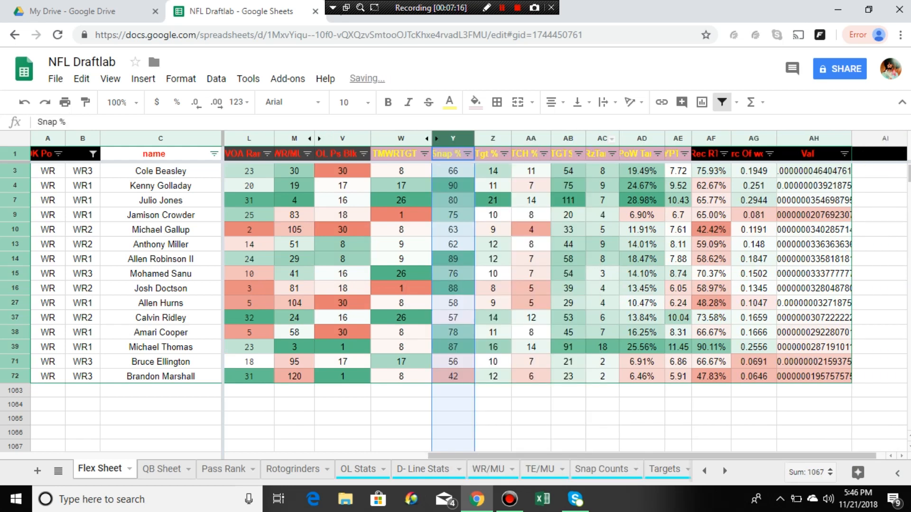
click(540, 138)
right_click(529, 175)
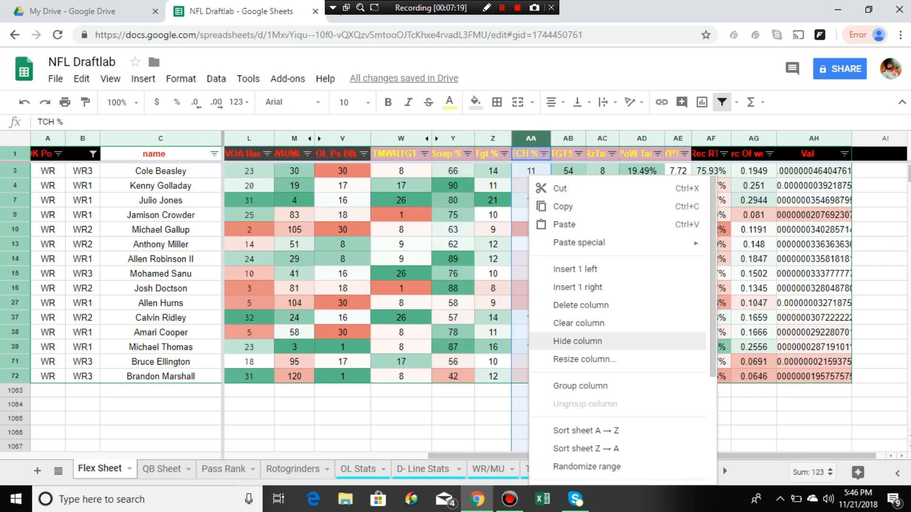
click(577, 341)
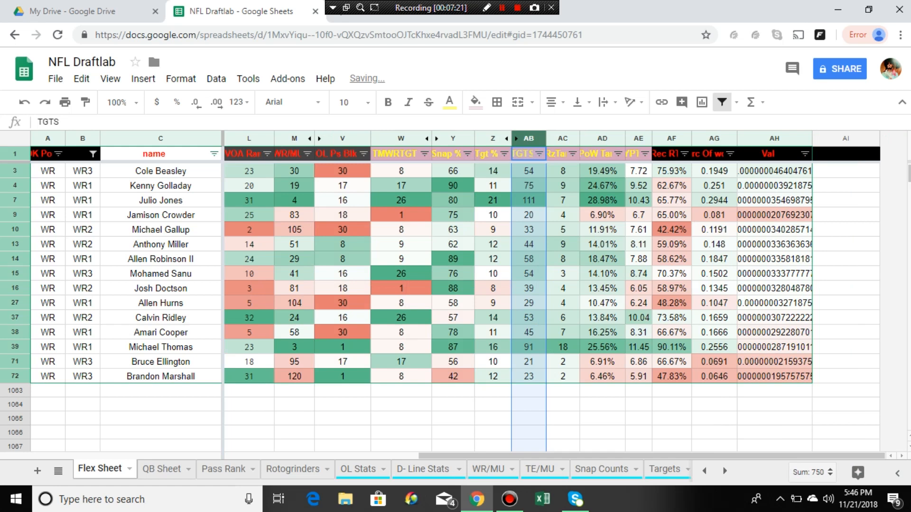
Sort the filtered receivers by the DVOA column in Z to A order.
scroll(565, 294, left, 5)
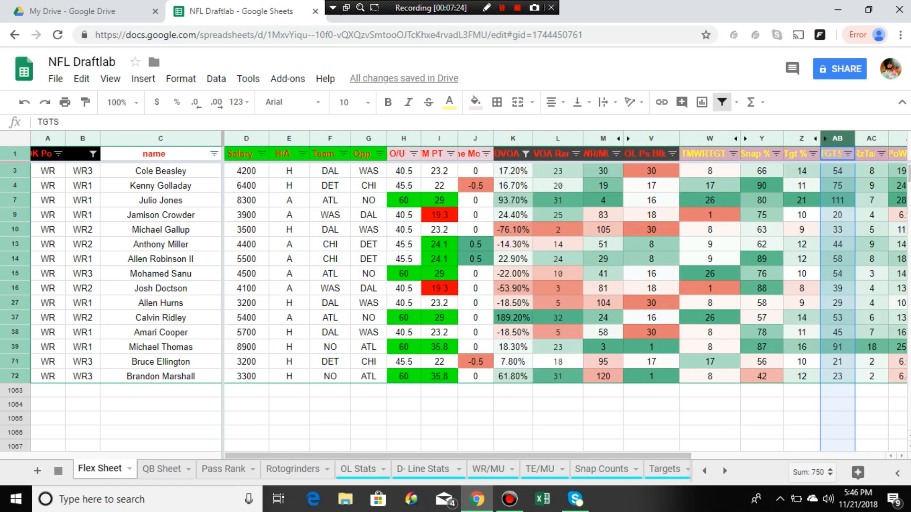
click(525, 153)
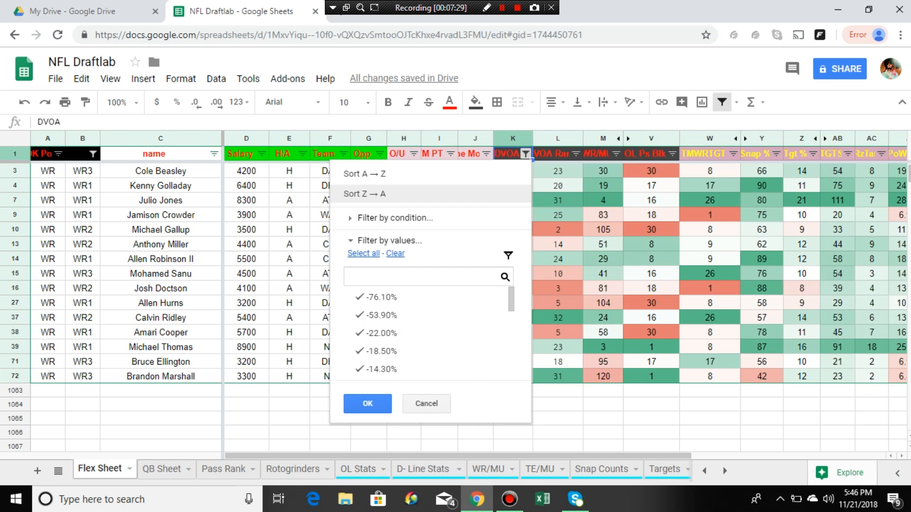
click(364, 194)
click(369, 404)
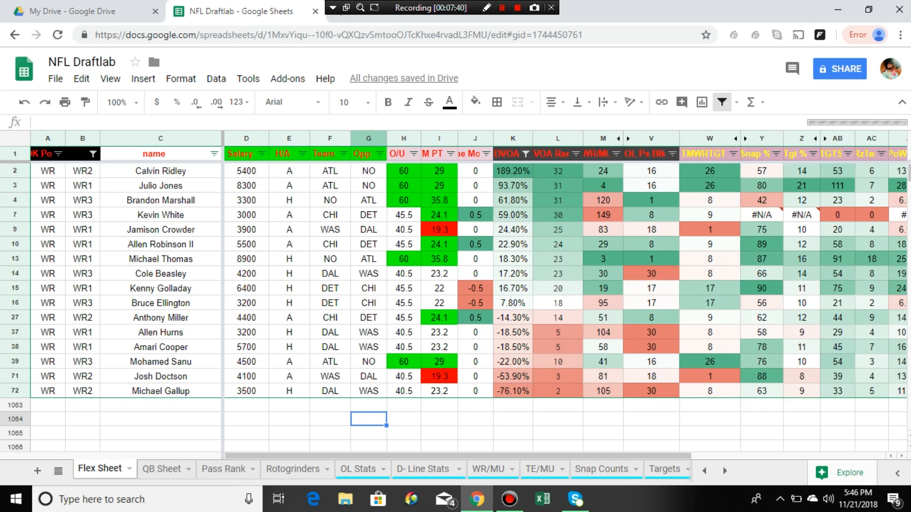
Review Calvin Ridley's matchup, snap, target and value columns across his row.
click(160, 172)
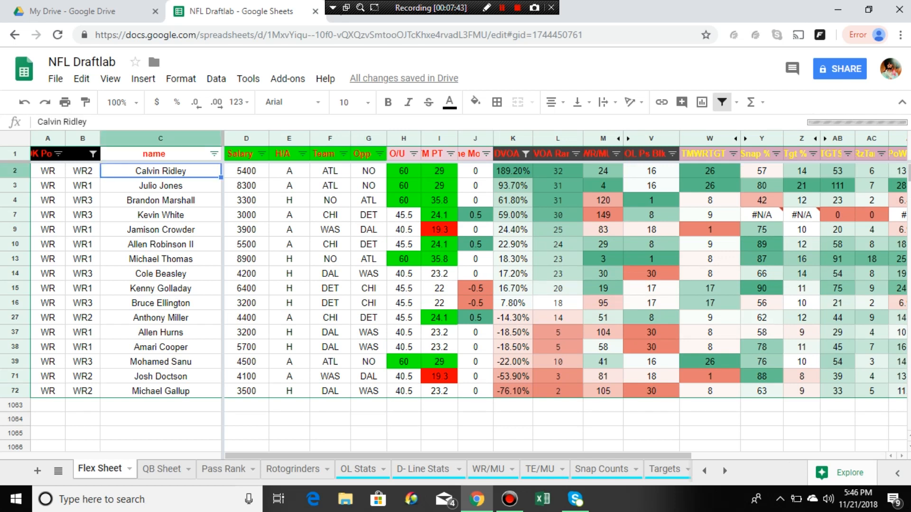
scroll(566, 285, right, 5)
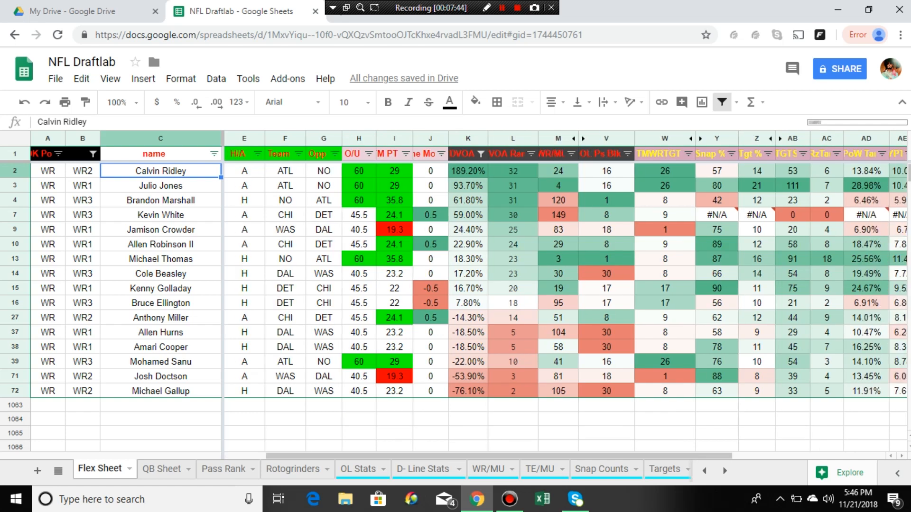
scroll(566, 285, right, 1)
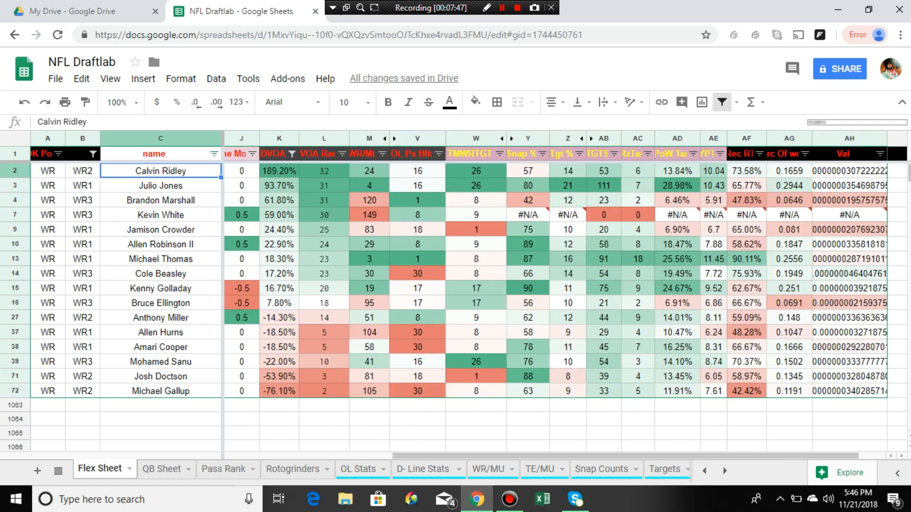
scroll(566, 285, right, 2)
scroll(566, 285, left, 2)
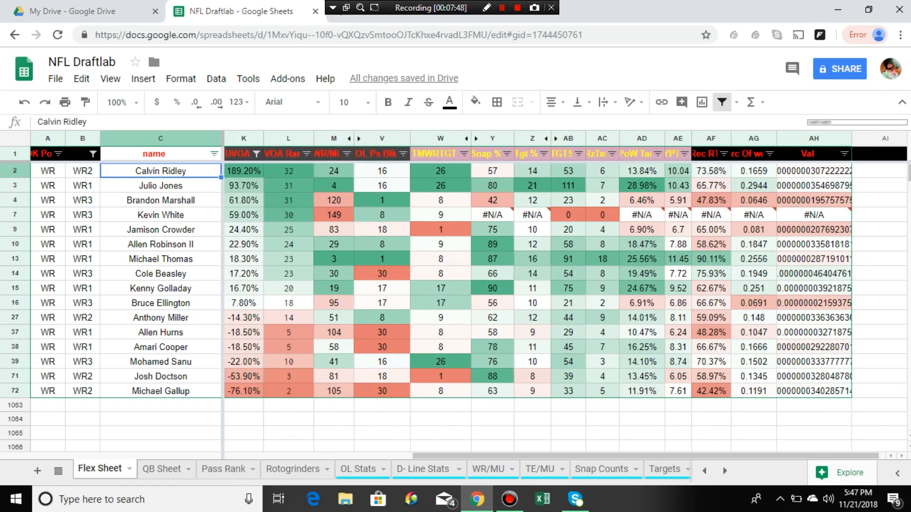
scroll(566, 285, right, 1)
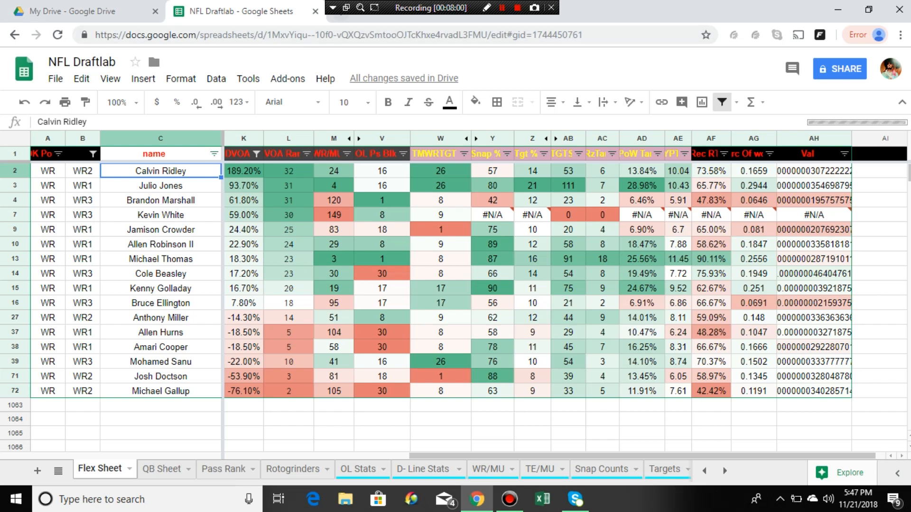
Open draftkings.com in a new browser tab and show the NFL contests in the lobby.
click(340, 17)
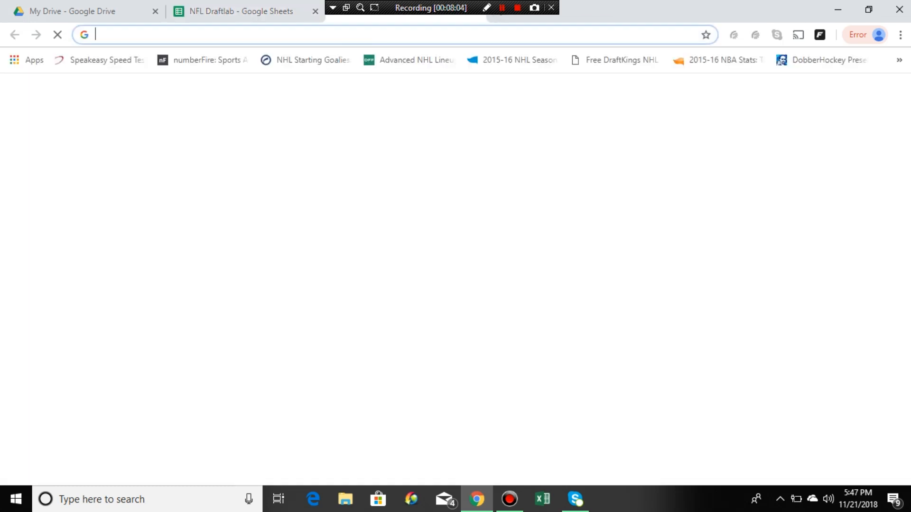
text(draftkings)
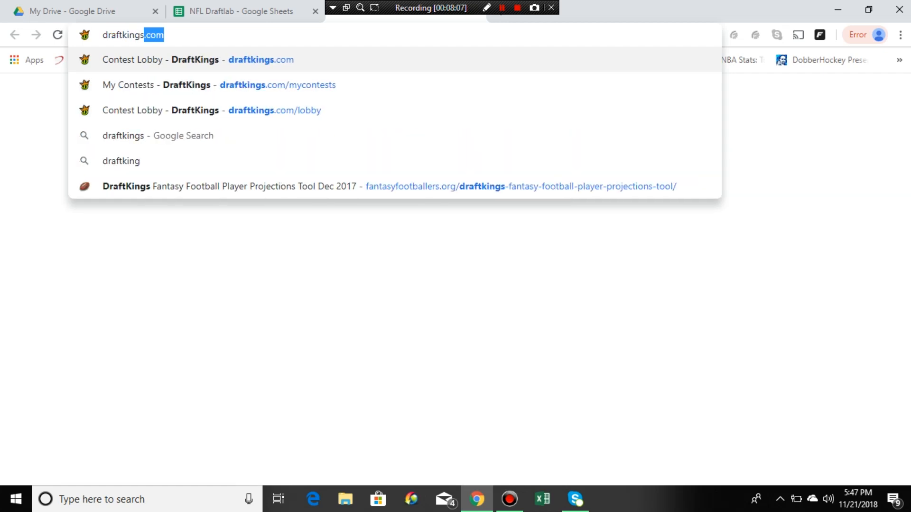
key(Return)
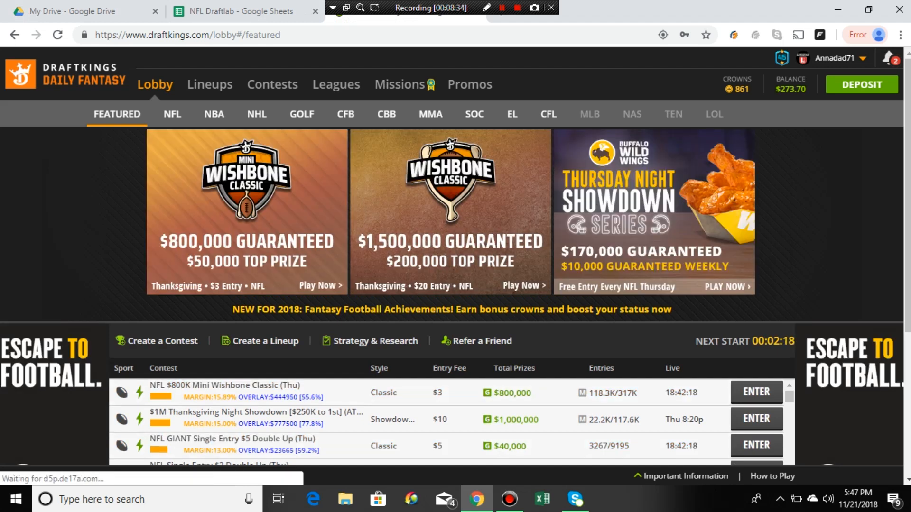
click(172, 114)
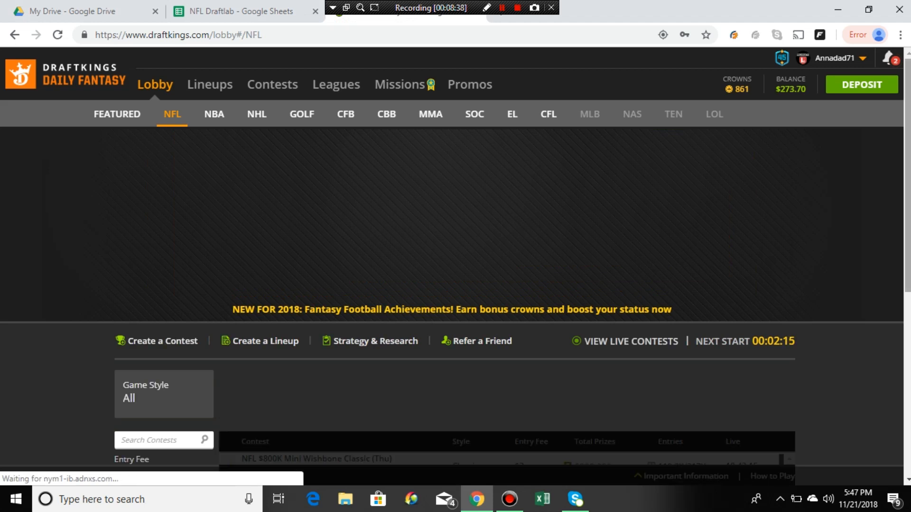
scroll(451, 294, down, 3)
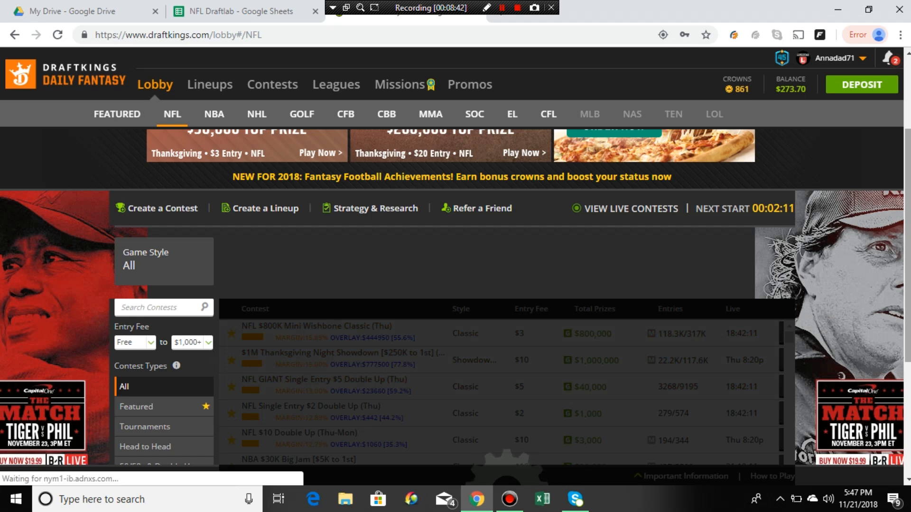
scroll(452, 297, down, 1)
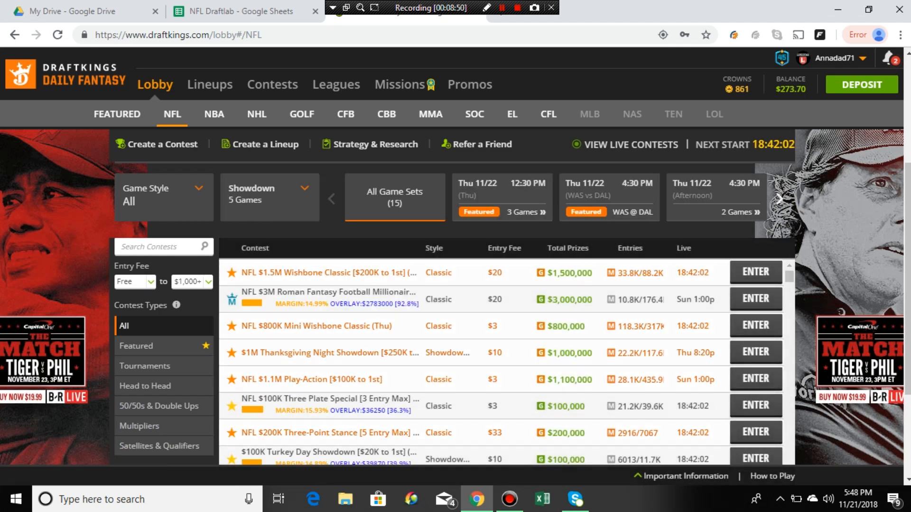
Sort contests by entry fee, choose the Thu 11/22 12:30 PM three-game set, and open lineup entry for the 3C Collectibles- Thanksgiving Classic.
click(504, 248)
click(502, 195)
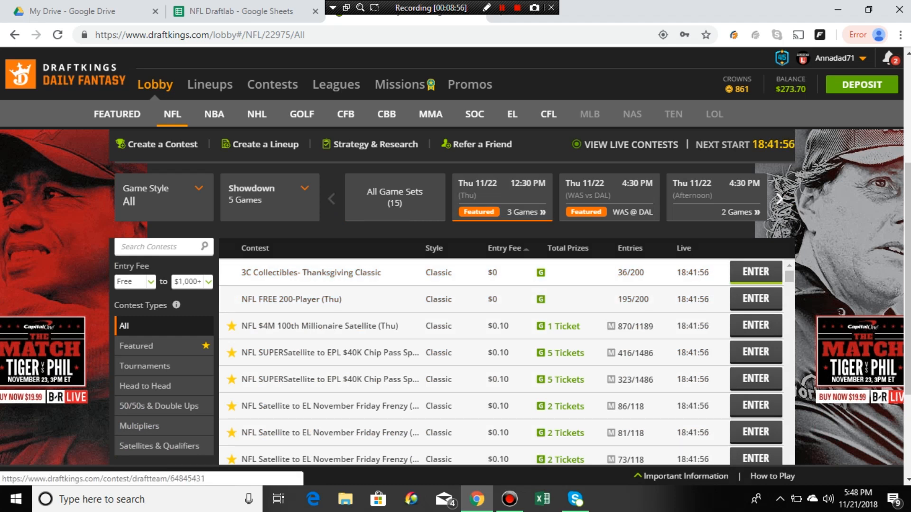
click(756, 272)
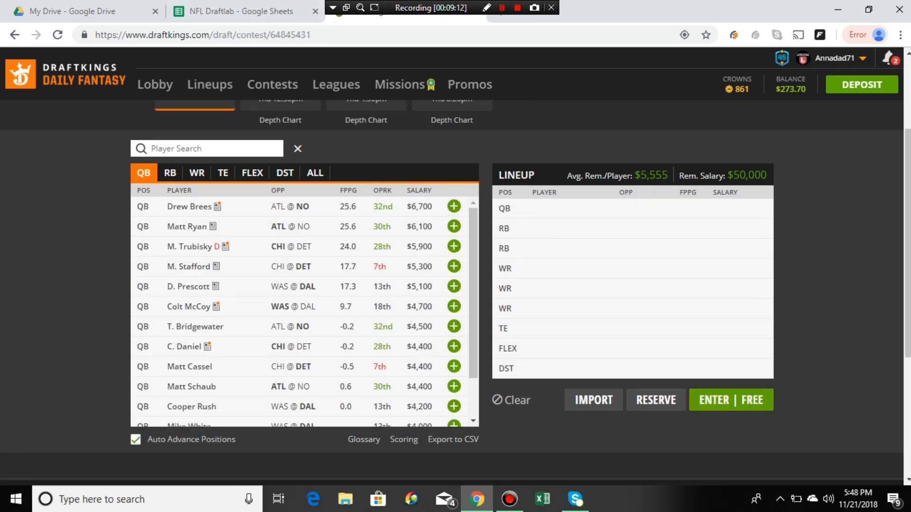
List the wide receivers, check them against the Flex Sheet, and draft Calvin Ridley into the DraftKings lineup.
click(196, 173)
click(242, 11)
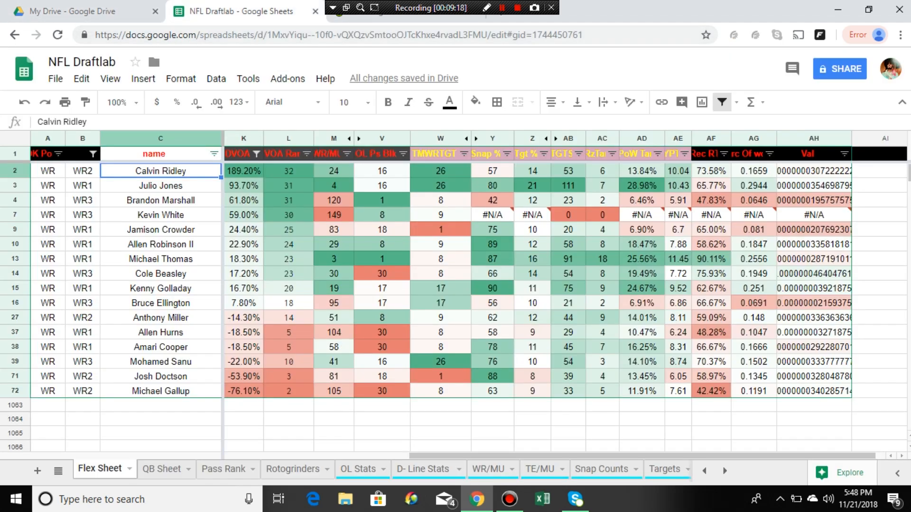
key(ctrl+Tab)
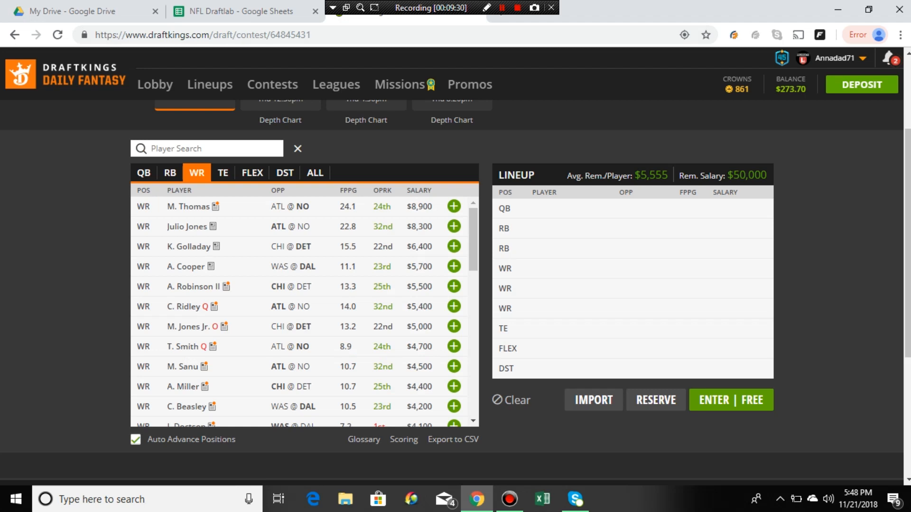
click(184, 307)
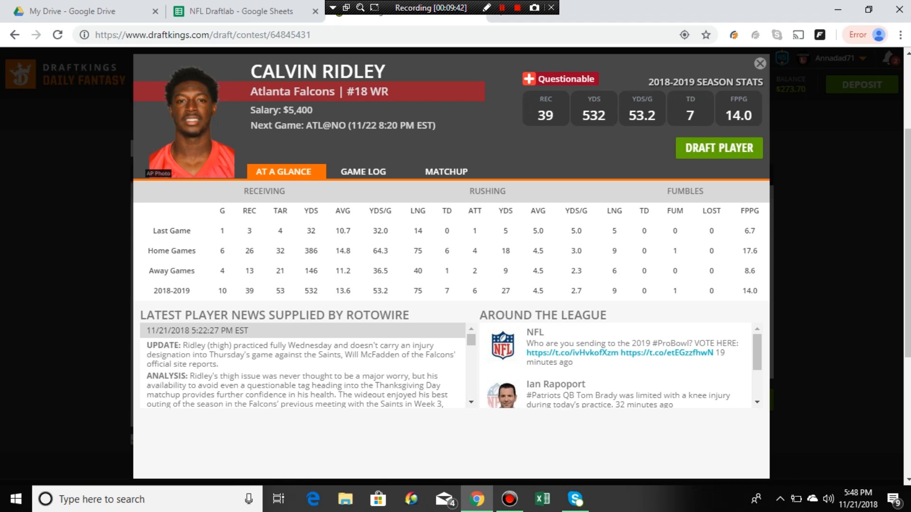
click(719, 148)
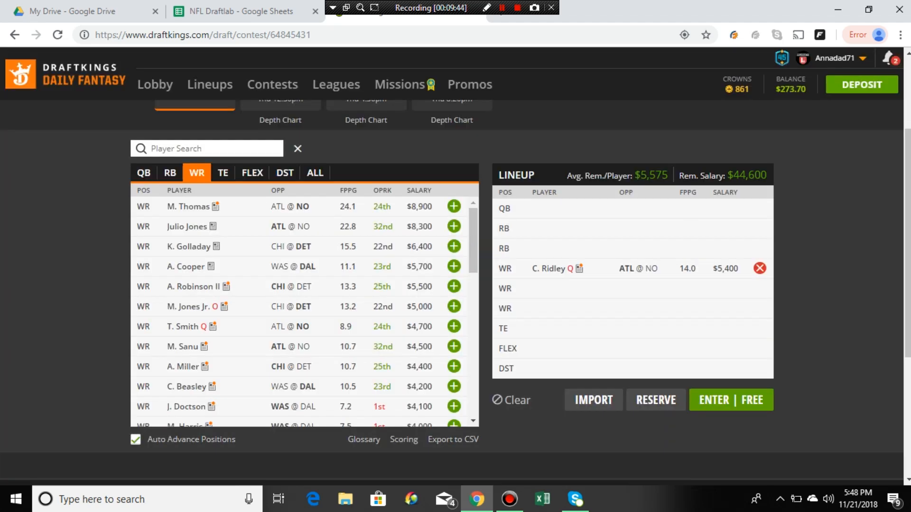
Switch back to the Flex Sheet and filter Jamison Crowder out of the name column.
click(237, 10)
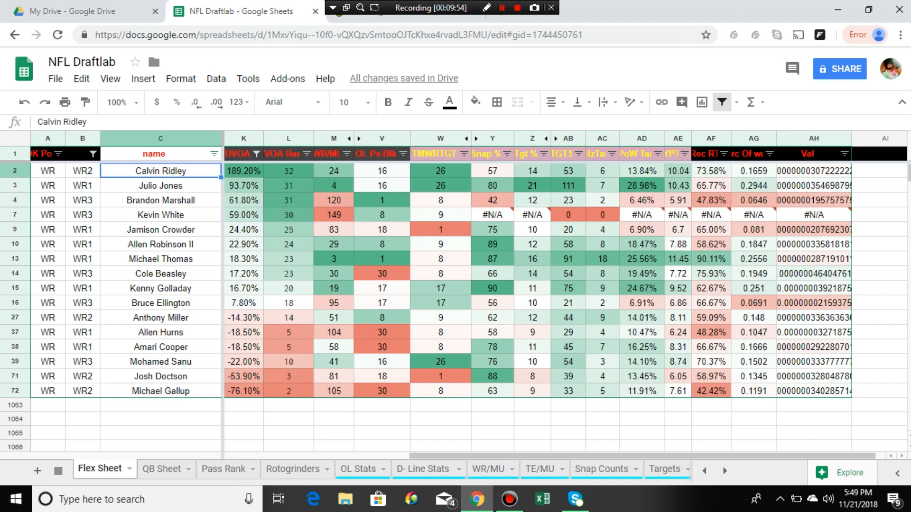
click(93, 153)
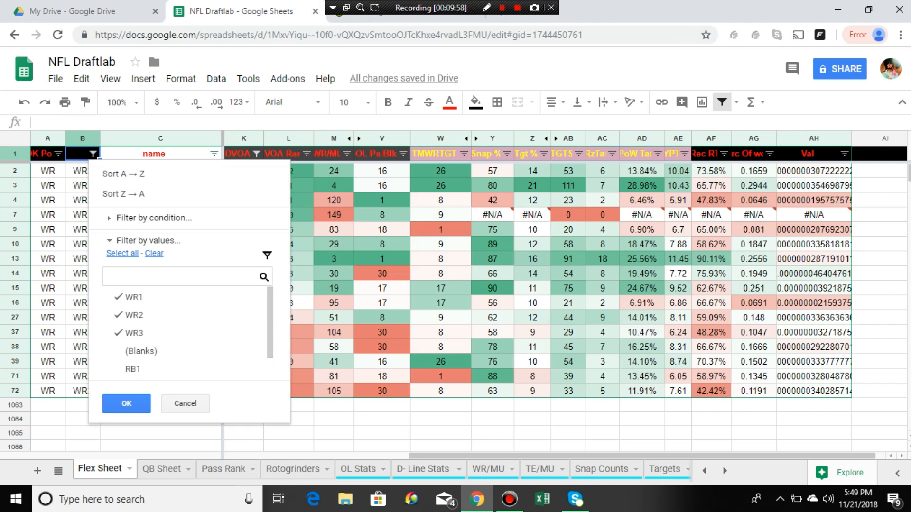
click(382, 302)
click(215, 154)
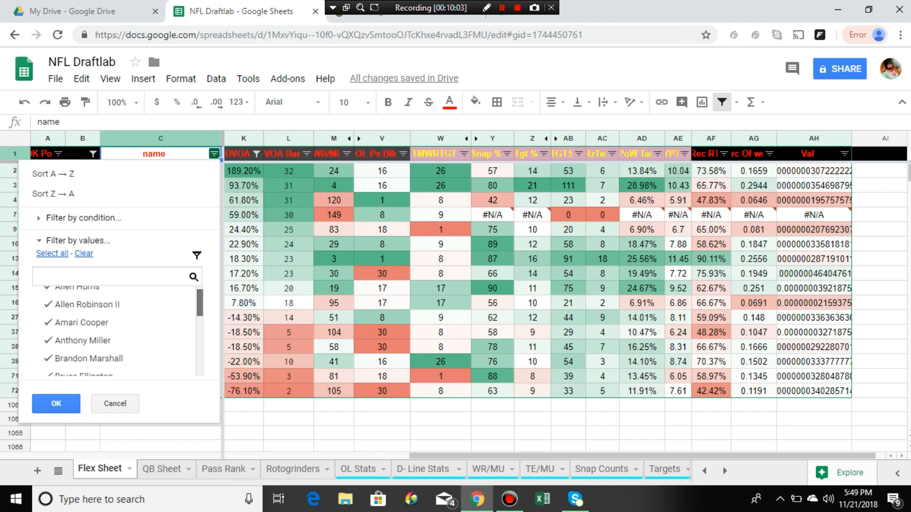
scroll(119, 332, down, 6)
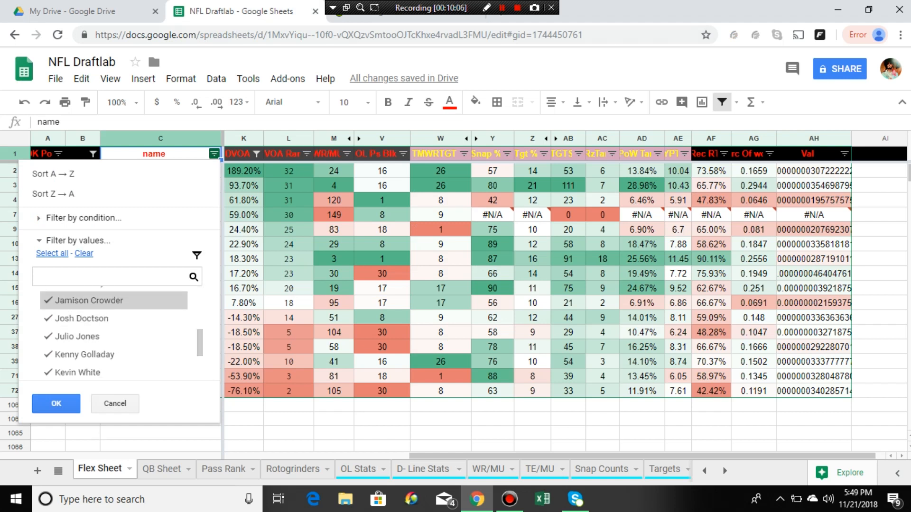
click(88, 301)
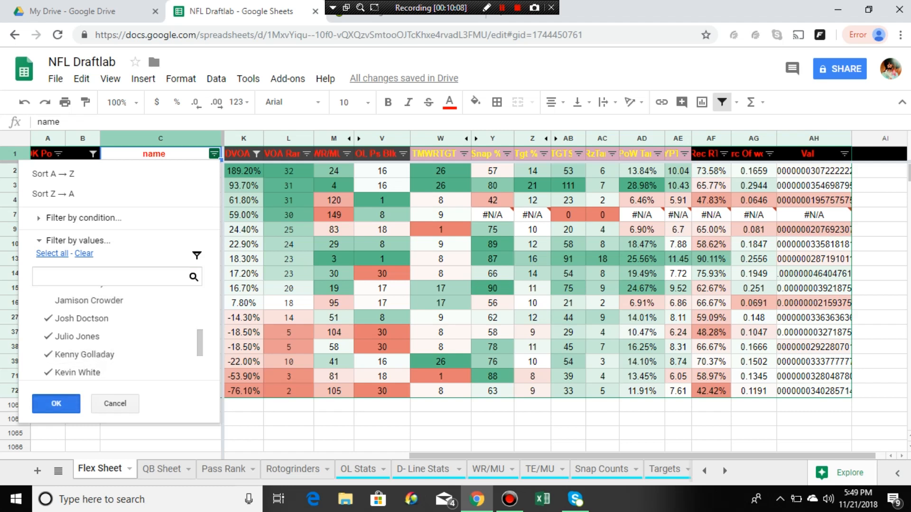
click(56, 403)
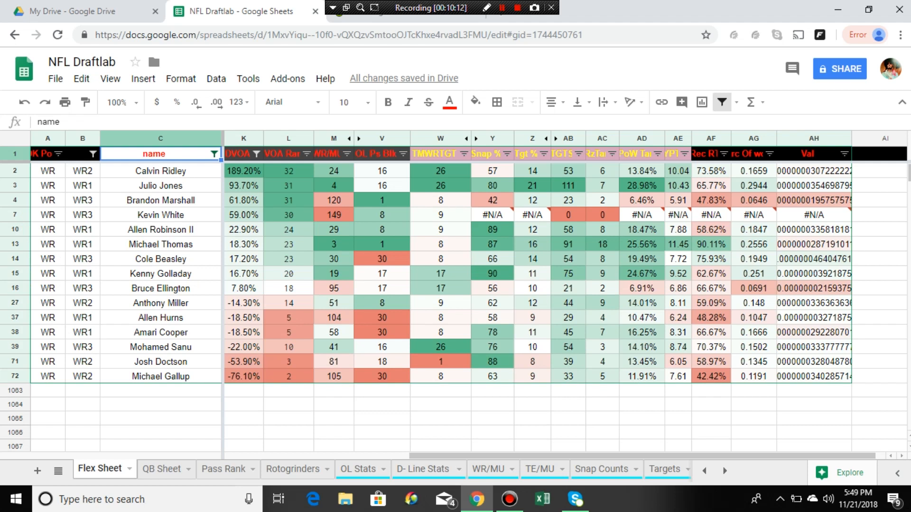
Compare the Allen Robinson II, Julio Jones and Michael Thomas rows, then add M. Thomas to the DraftKings lineup as a wide receiver.
click(15, 229)
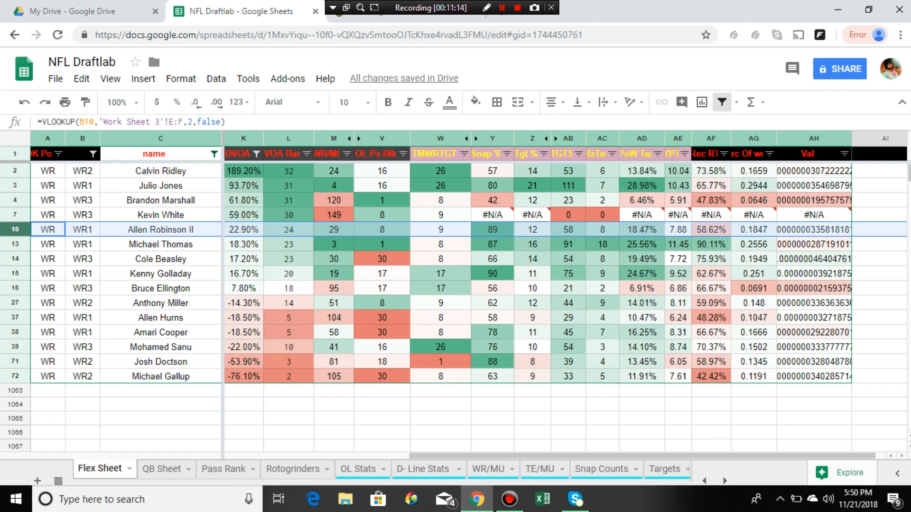
click(160, 186)
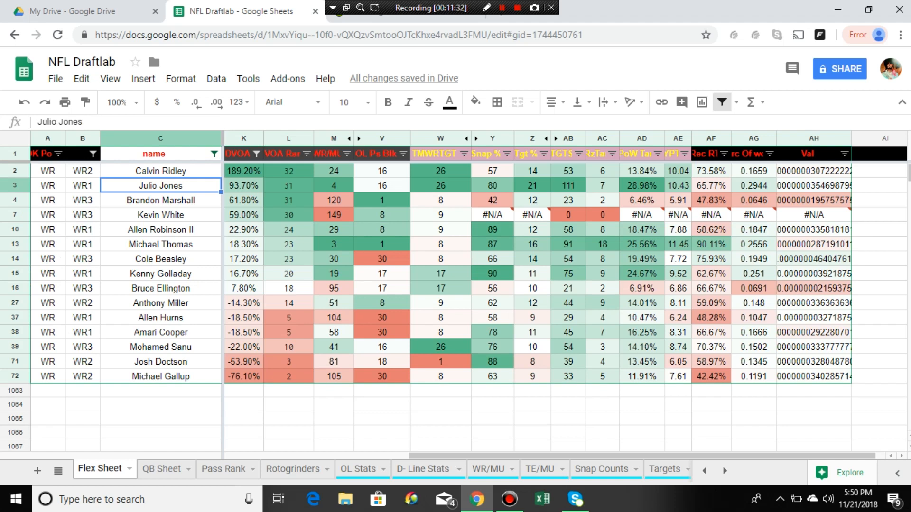
click(16, 245)
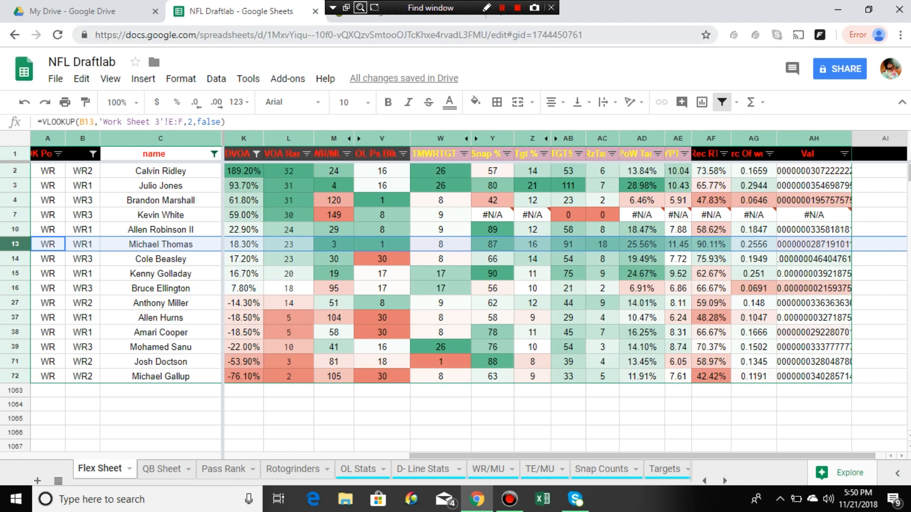
click(375, 11)
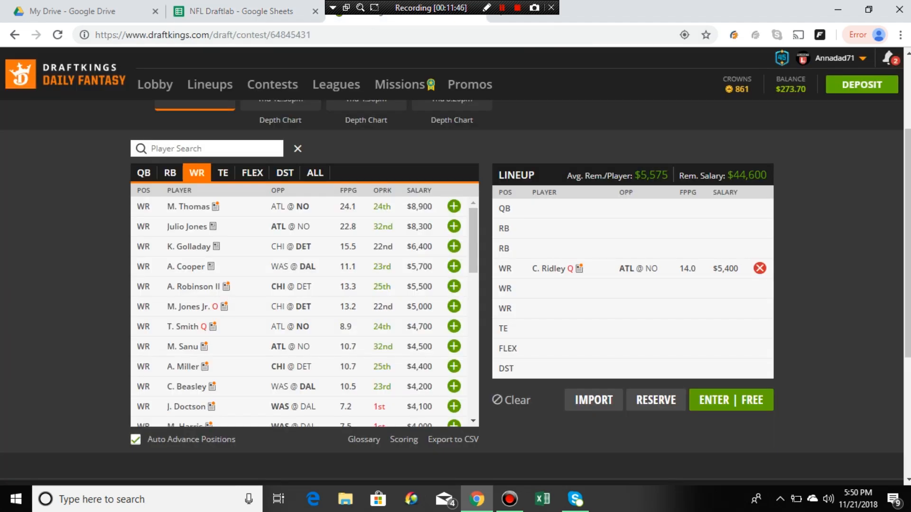
click(454, 206)
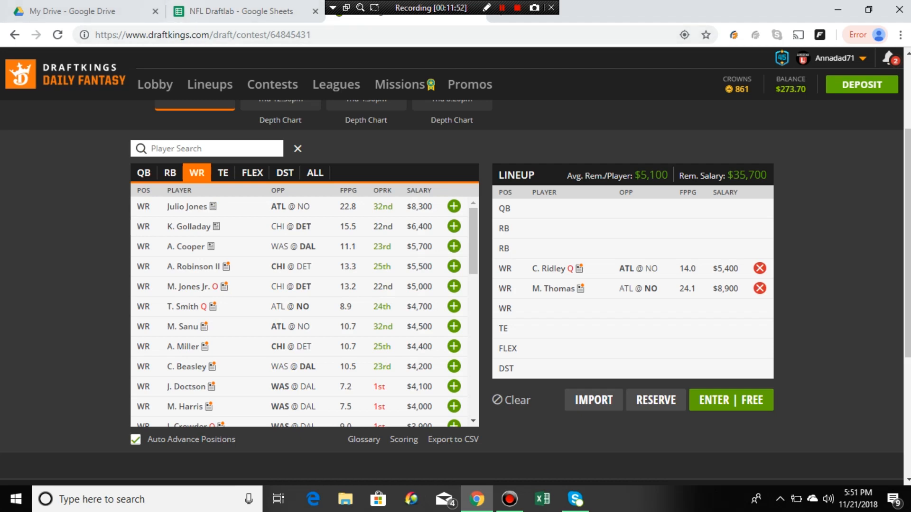
Compare Colt McCoy, Matt Ryan and Drew Brees in the QB Sheet, and add Drew Brees as quarterback in the DraftKings lineup.
click(240, 12)
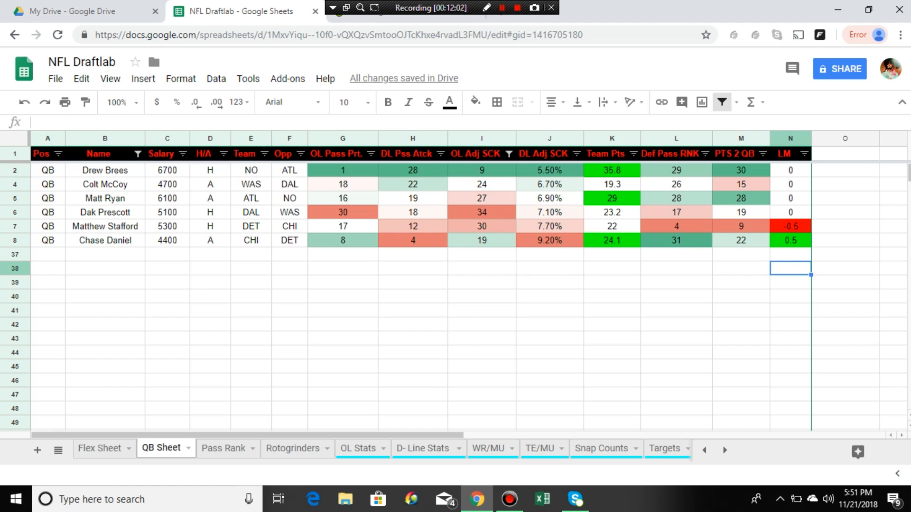
click(105, 185)
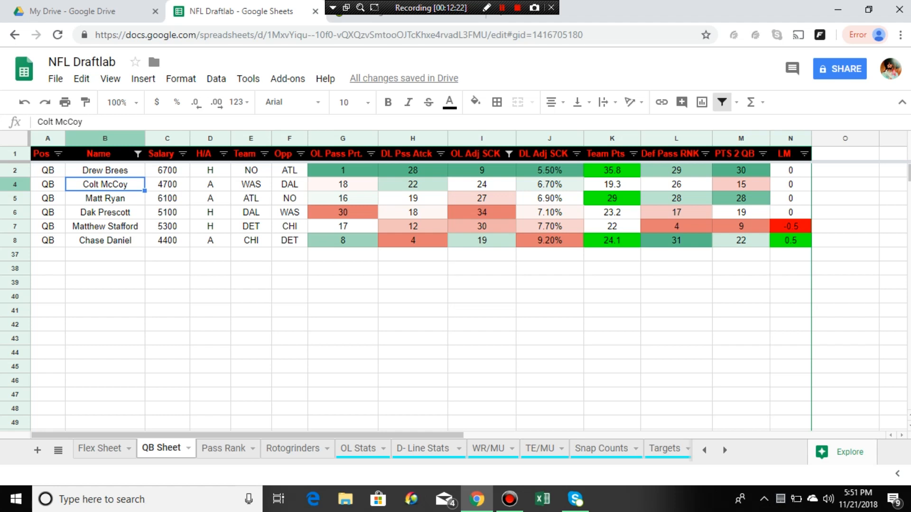
click(676, 198)
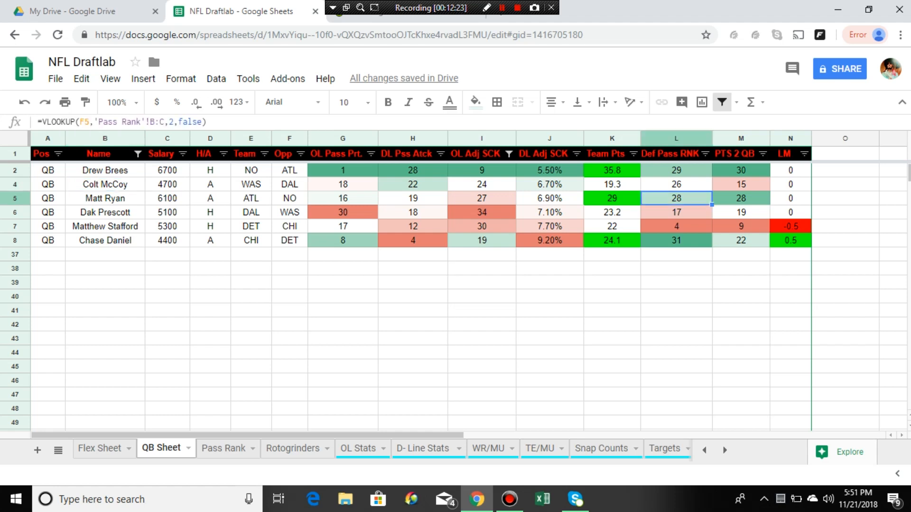
click(740, 199)
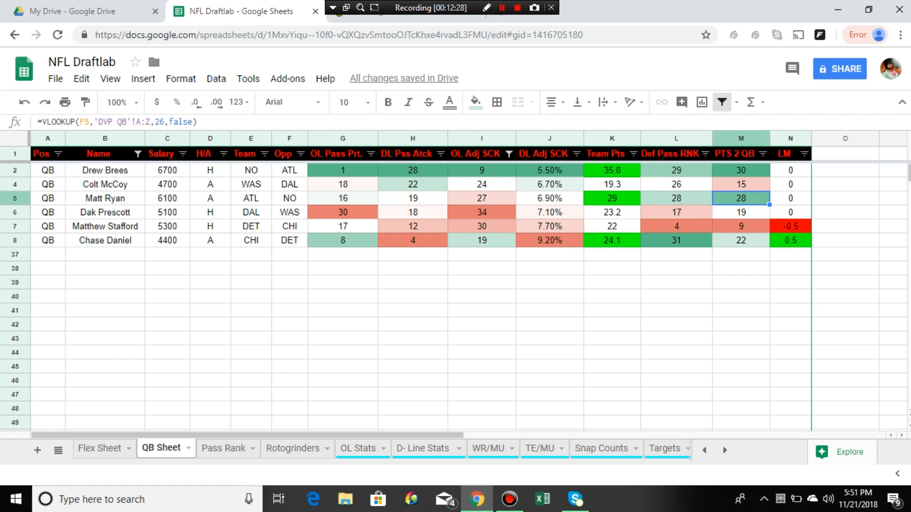
click(105, 198)
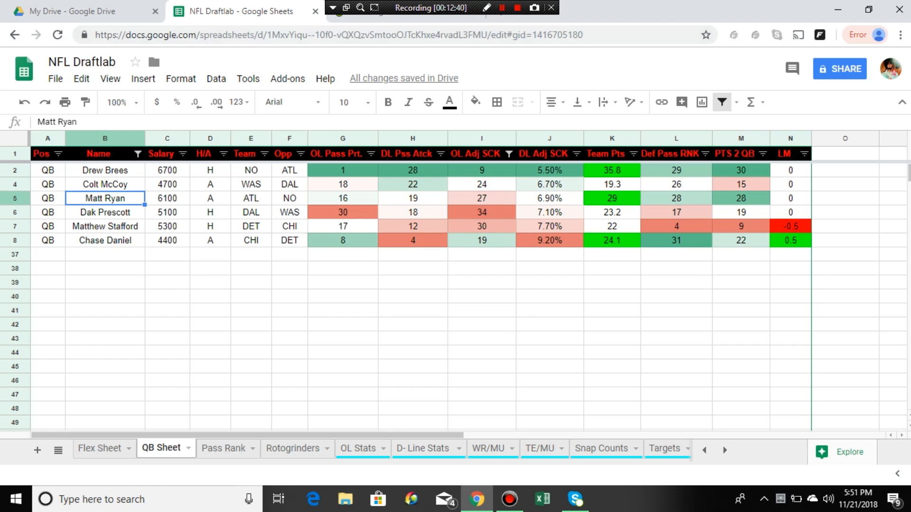
click(105, 171)
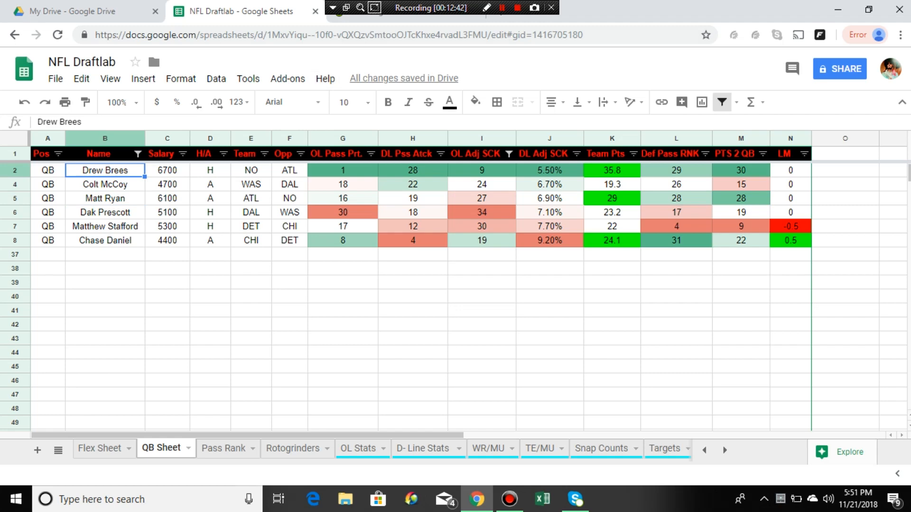
key(ctrl+Tab)
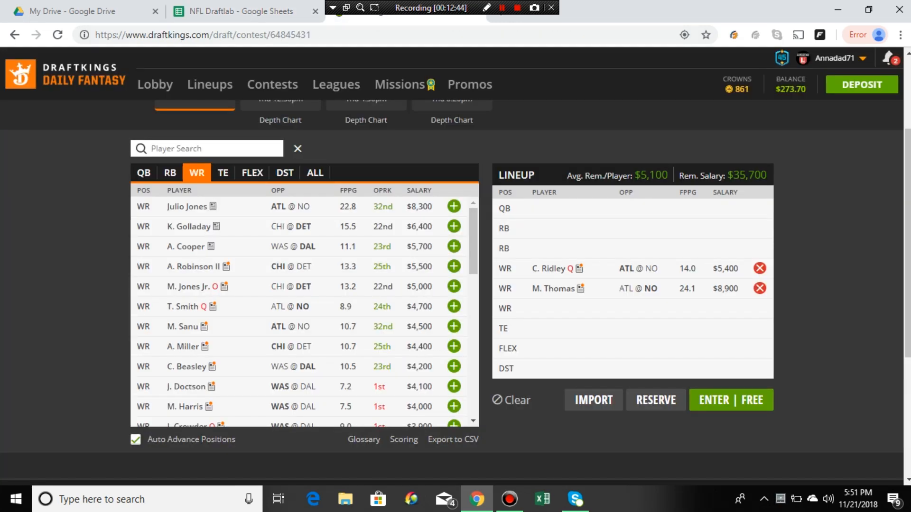
click(144, 173)
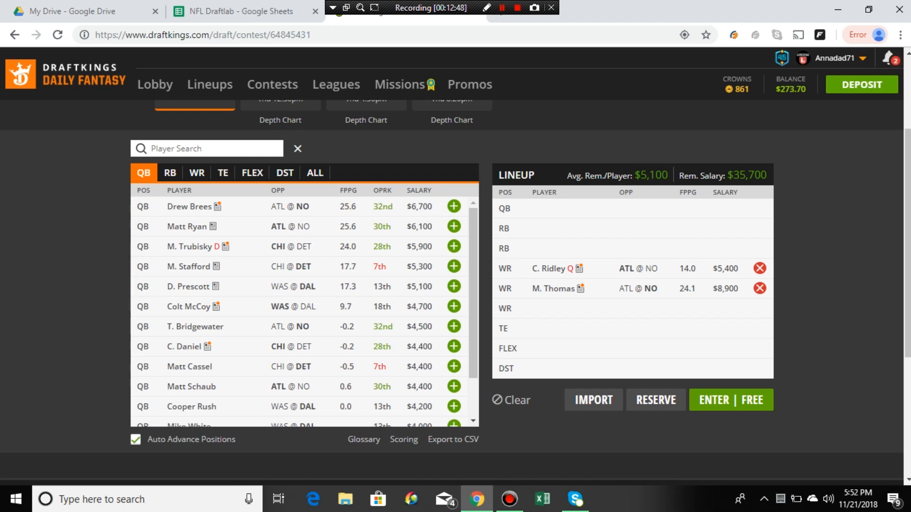
click(454, 206)
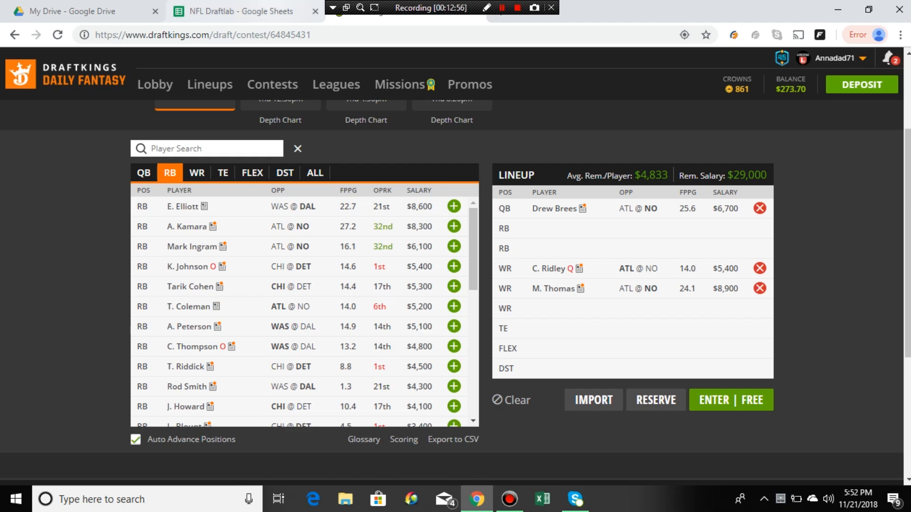
Compare the Cole Beasley and Kenny Golladay rows in the Flex Sheet, including salary, opponent and line movement.
click(250, 11)
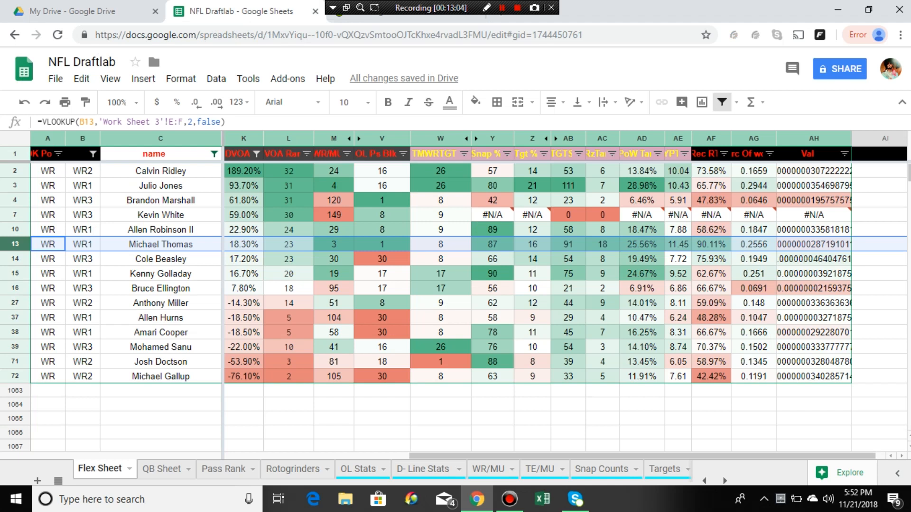
click(15, 259)
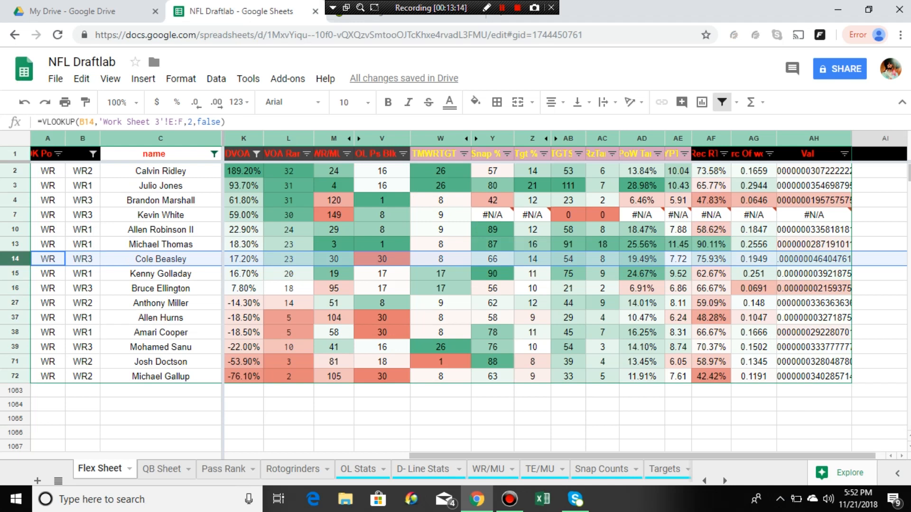
click(160, 259)
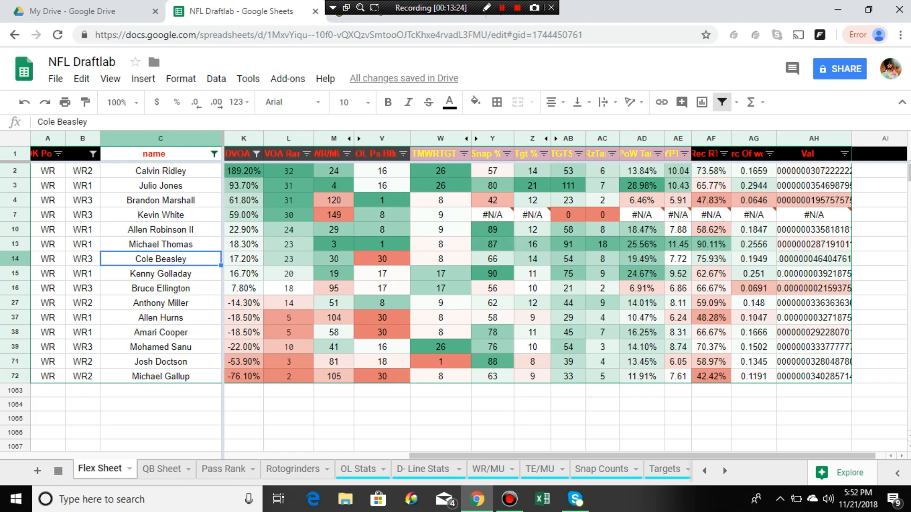
scroll(566, 290, left, 5)
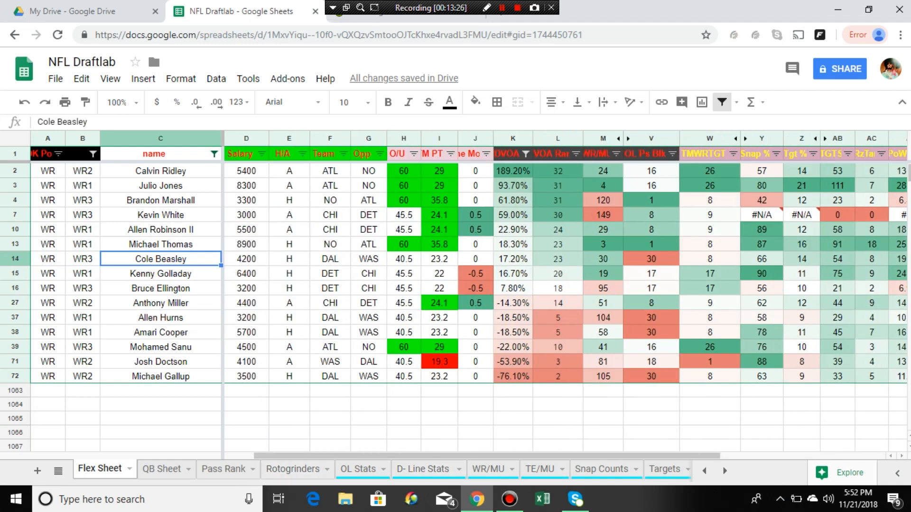
click(246, 259)
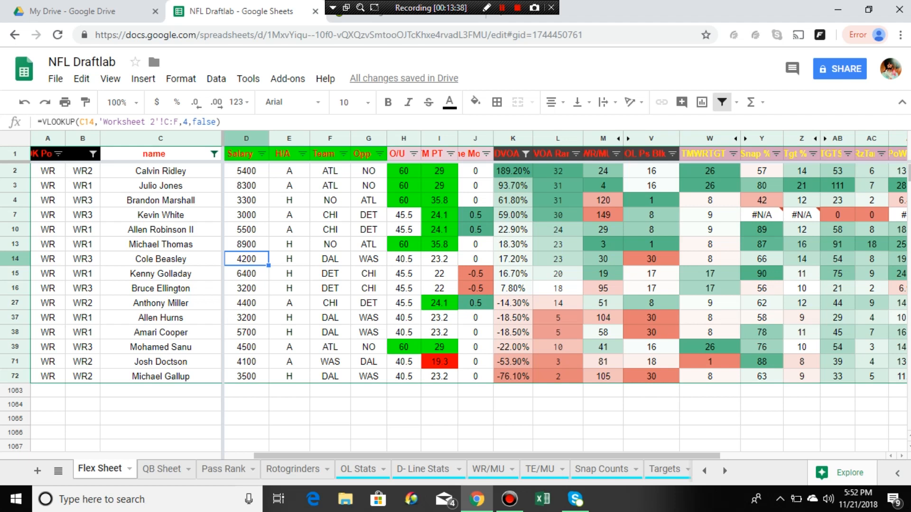
click(246, 274)
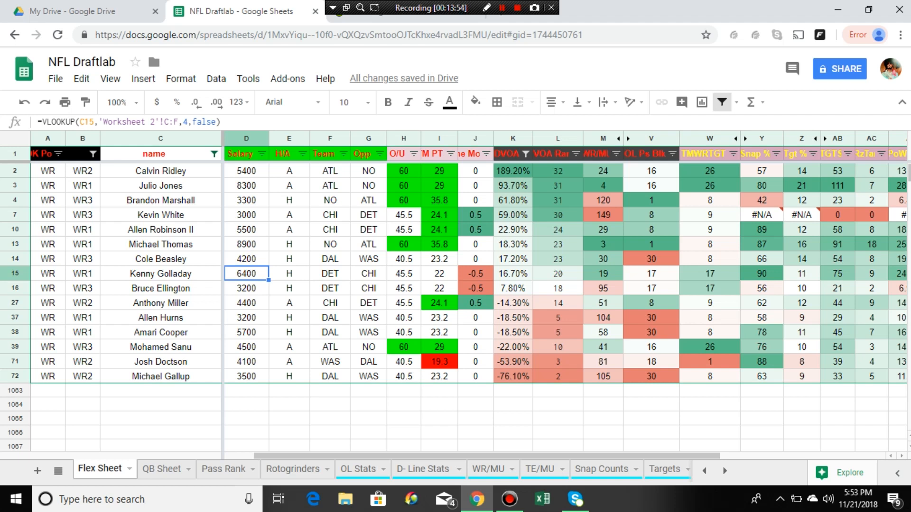
key(shift+space)
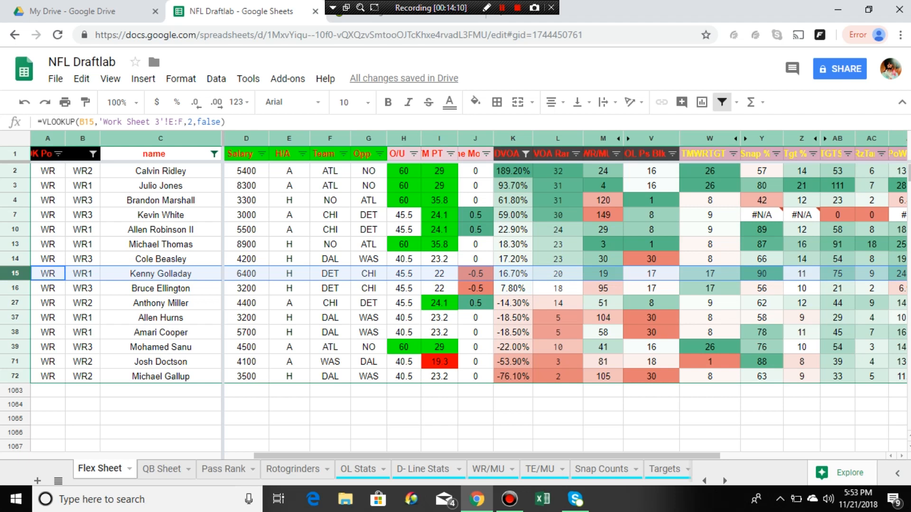
click(476, 274)
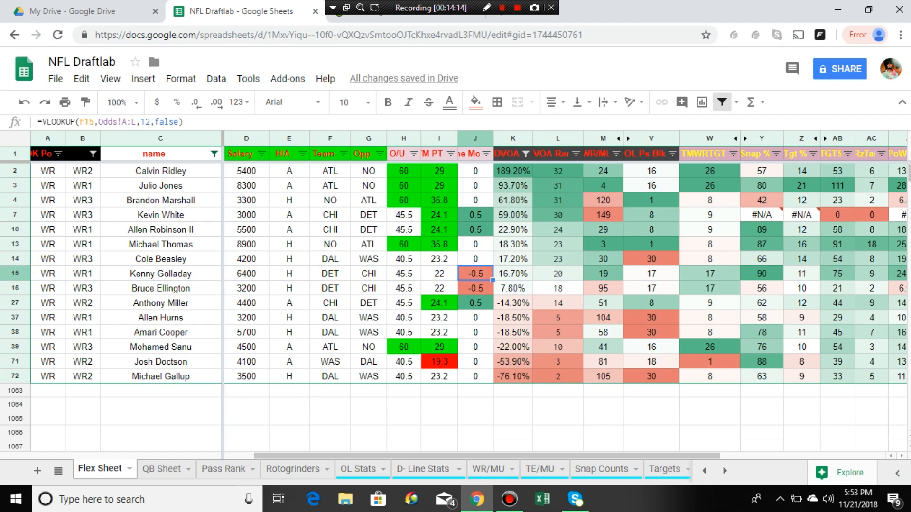
click(160, 274)
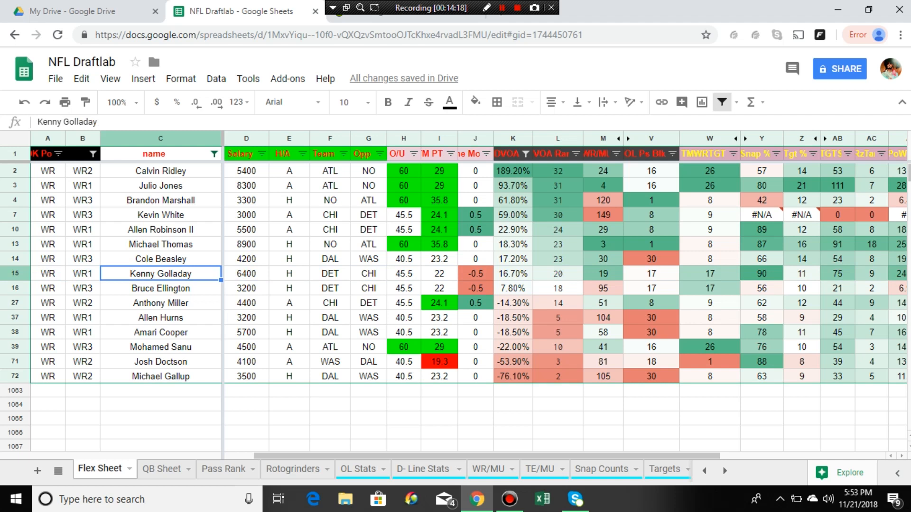
click(160, 259)
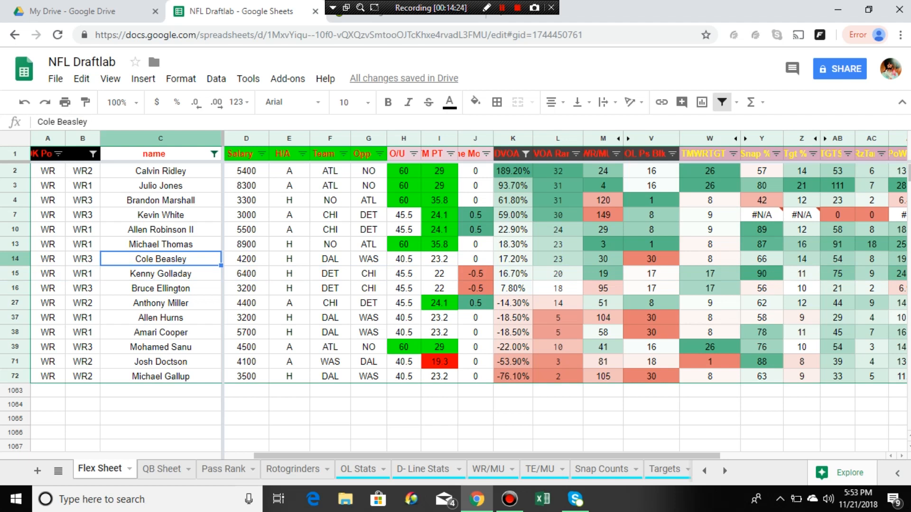
click(369, 273)
click(160, 259)
click(369, 260)
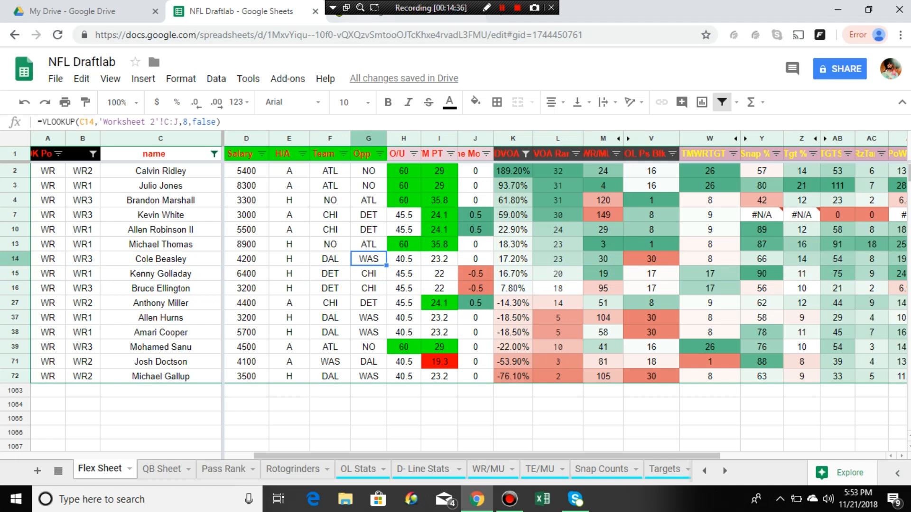
Switch to the DraftKings lineup page, list the wide receivers and add C. Beasley to the lineup.
click(362, 19)
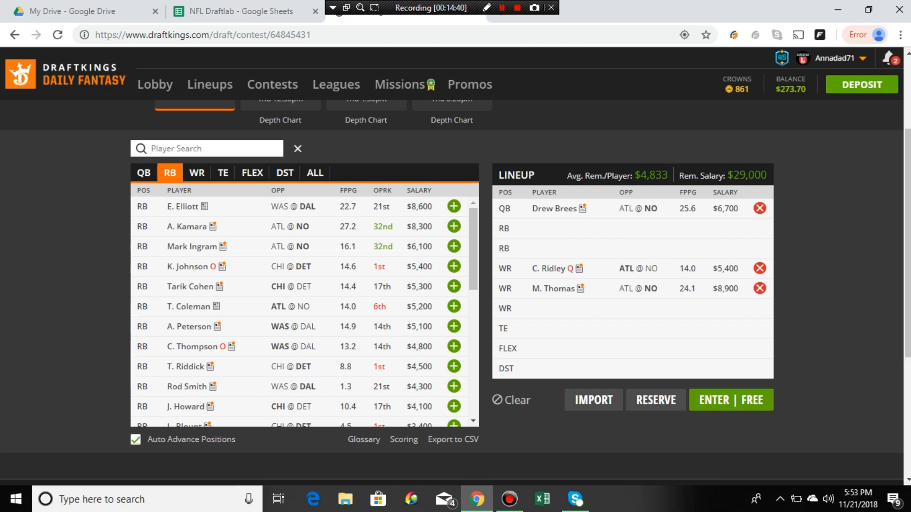
click(197, 173)
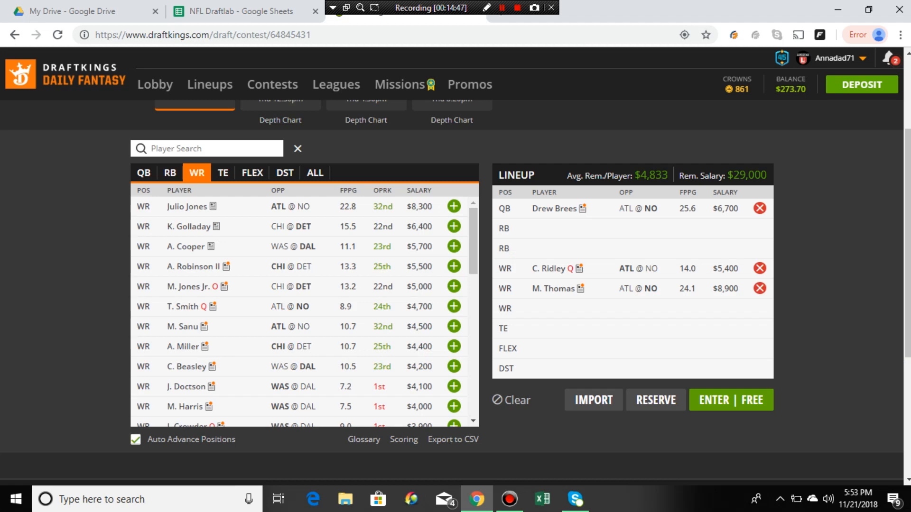
click(454, 366)
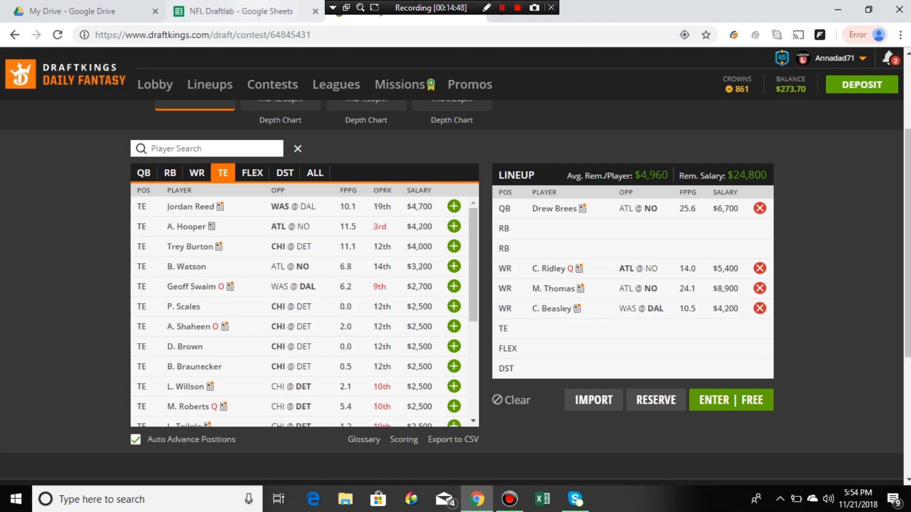
Return to the Flex Sheet and filter column B to show only RB1 players.
click(239, 10)
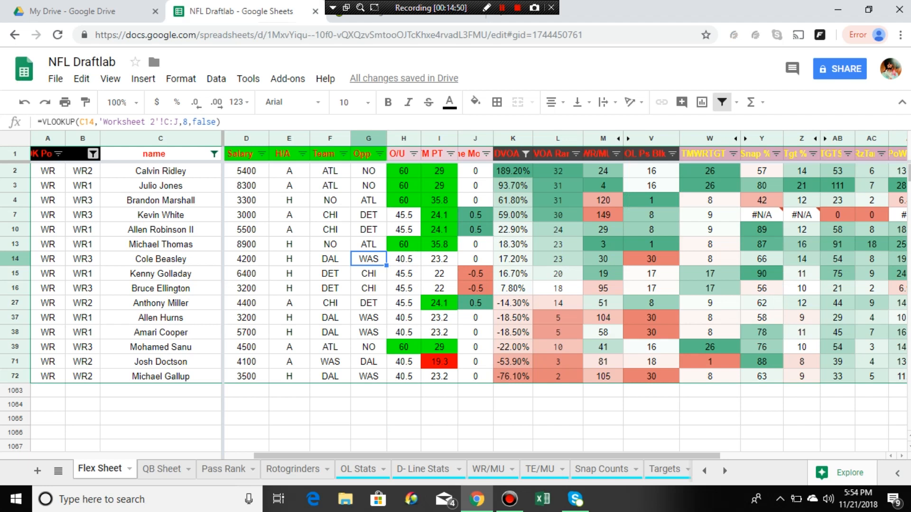
click(93, 154)
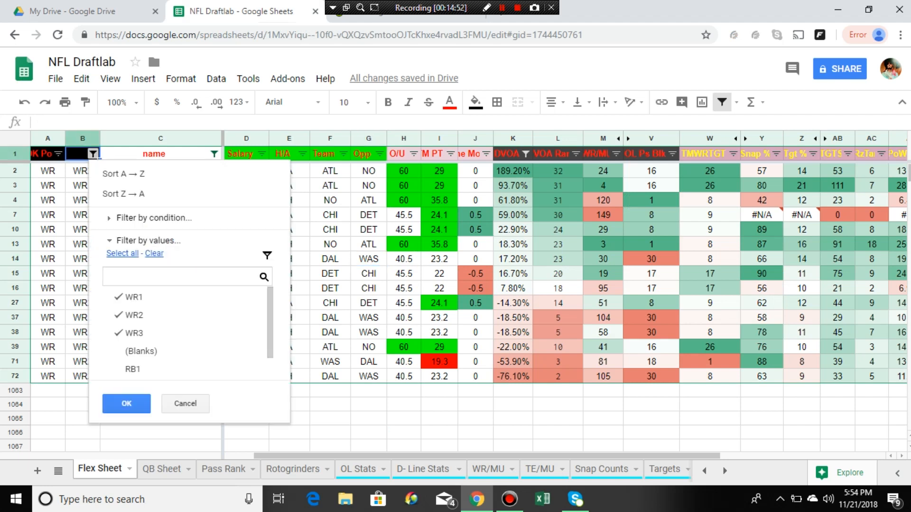
click(154, 253)
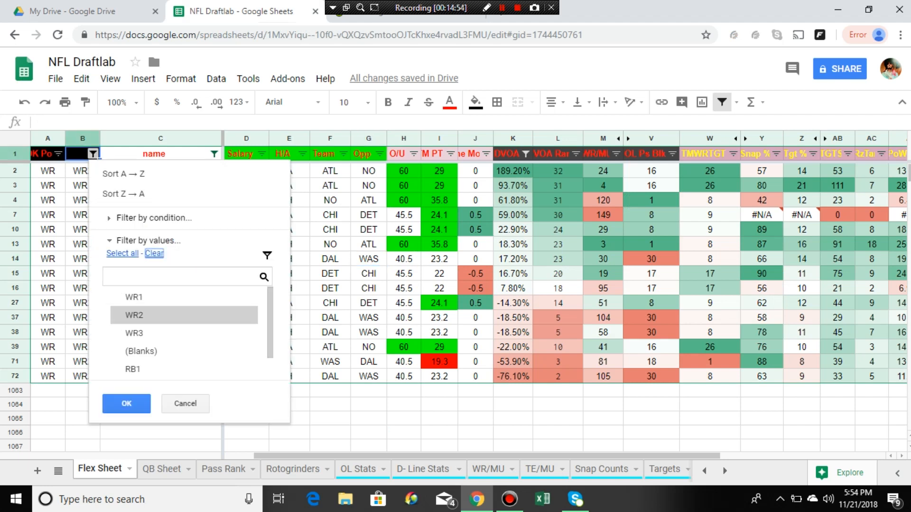
scroll(185, 332, down, 1)
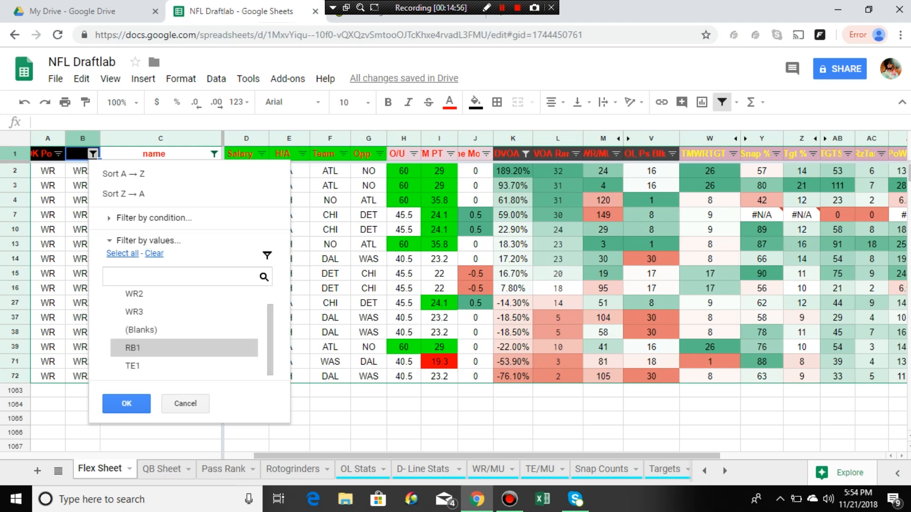
click(133, 347)
click(126, 404)
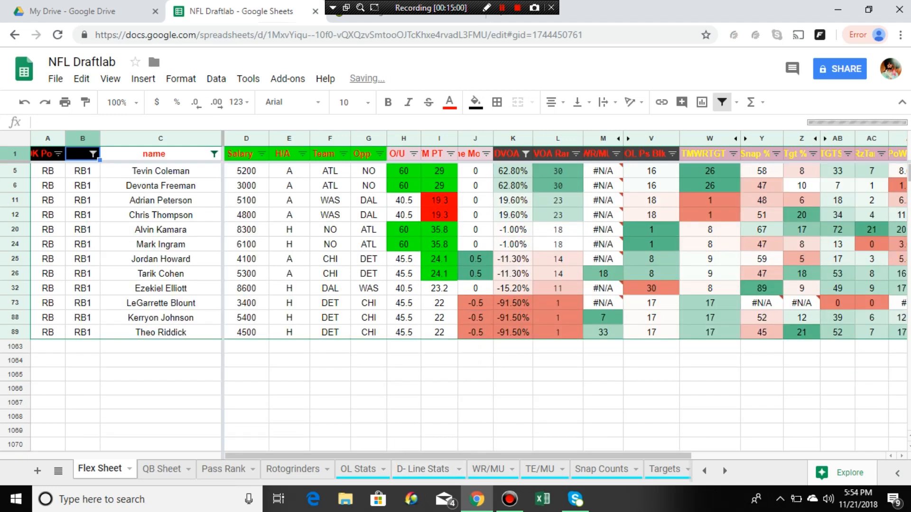
Hide the WR/MU and TMWRTGT columns in the Flex Sheet.
drag(438, 456, 631, 456)
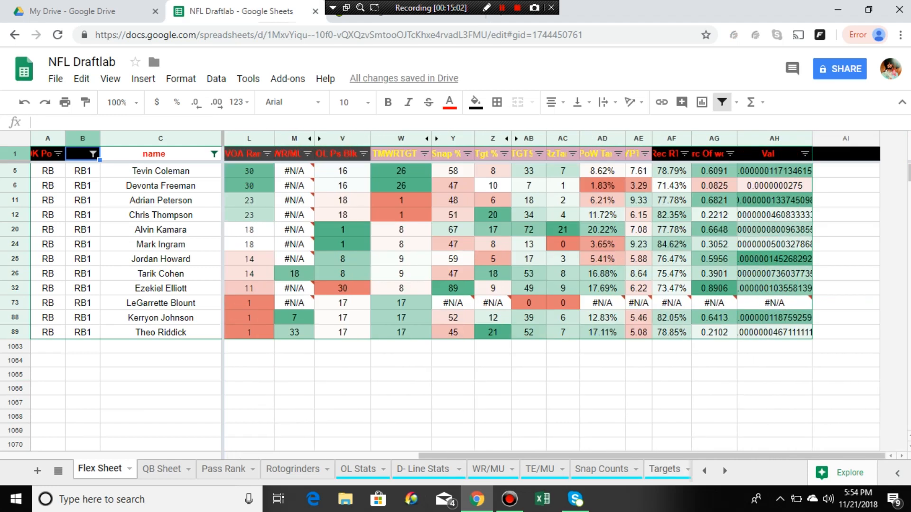
click(294, 138)
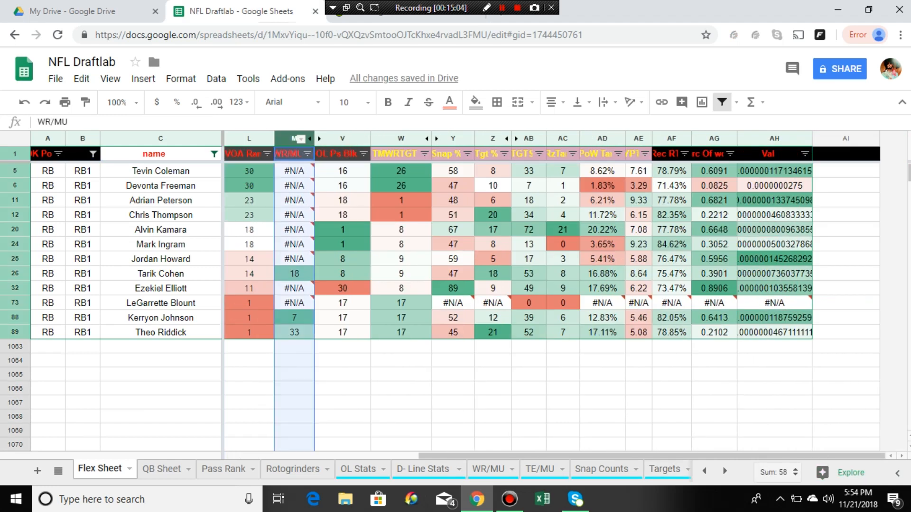
right_click(294, 188)
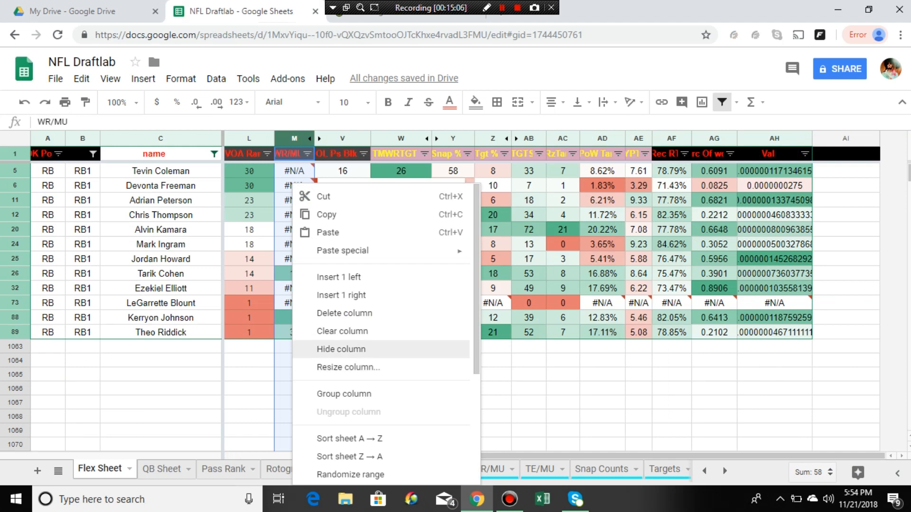
click(341, 349)
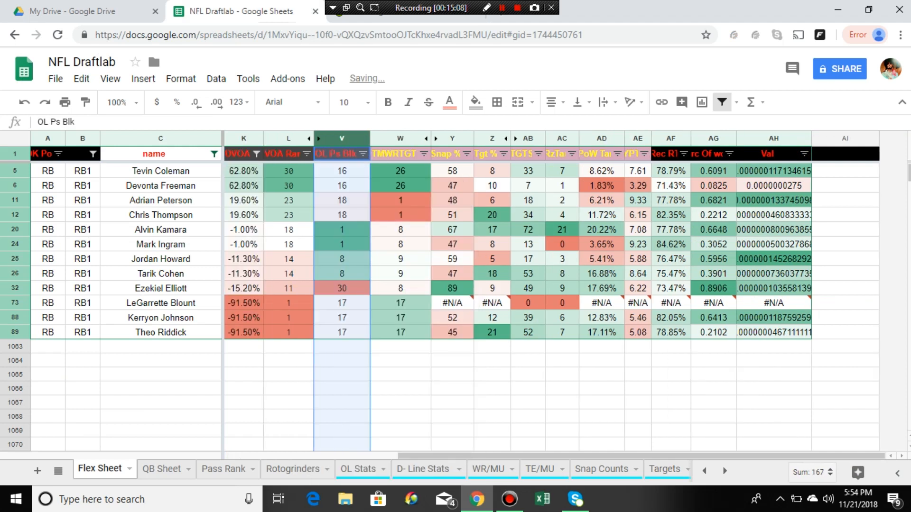
click(401, 138)
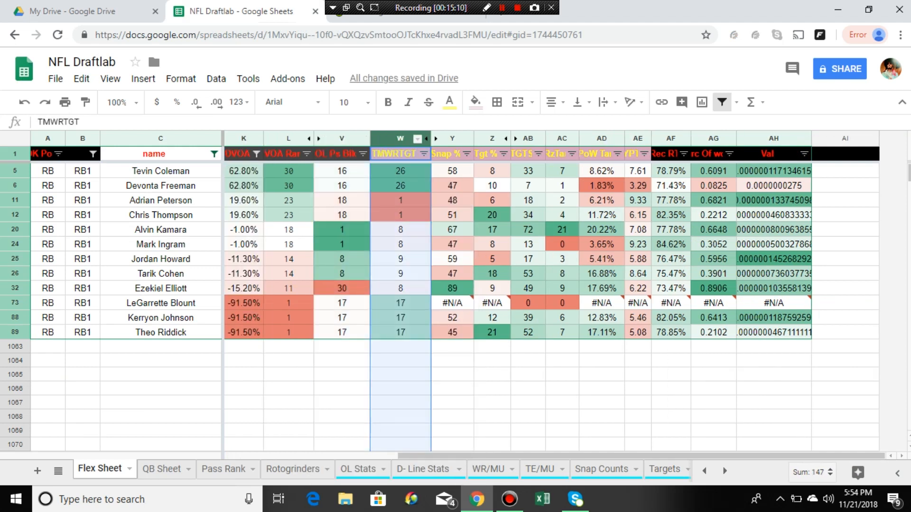
right_click(400, 171)
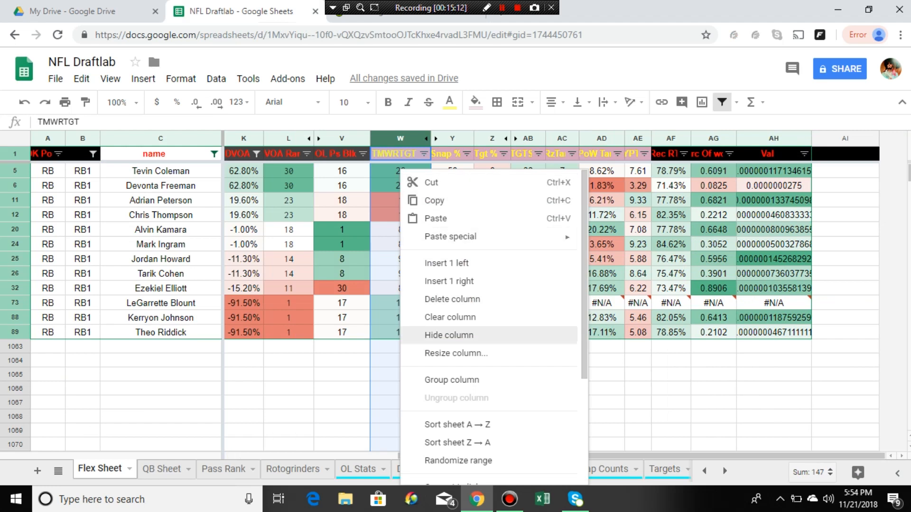
click(449, 335)
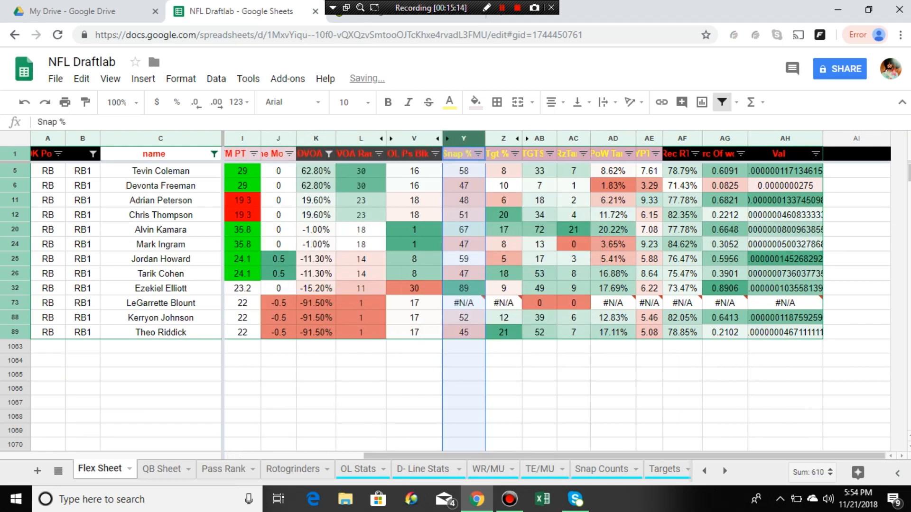
Unhide the columns between L and V to reveal the rushing statistics, and hide the WR/MU and TE/MU columns.
scroll(566, 308, left, 4)
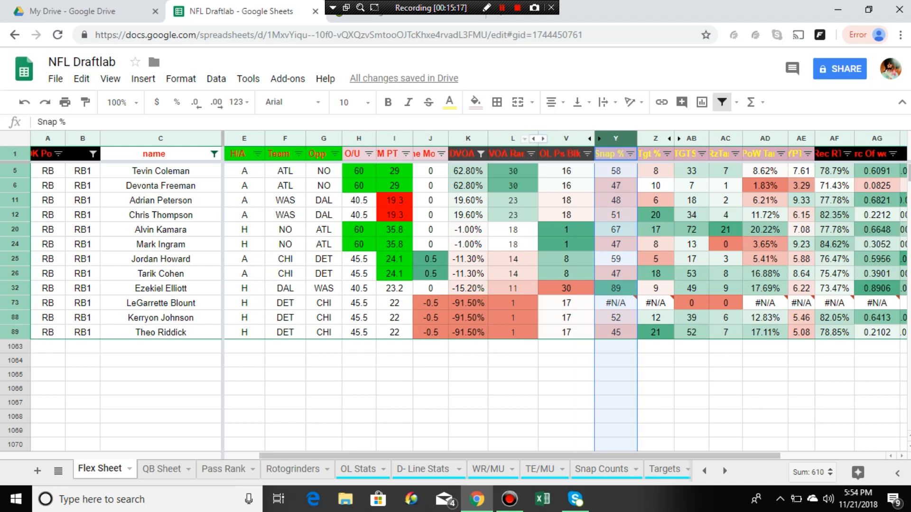
click(539, 138)
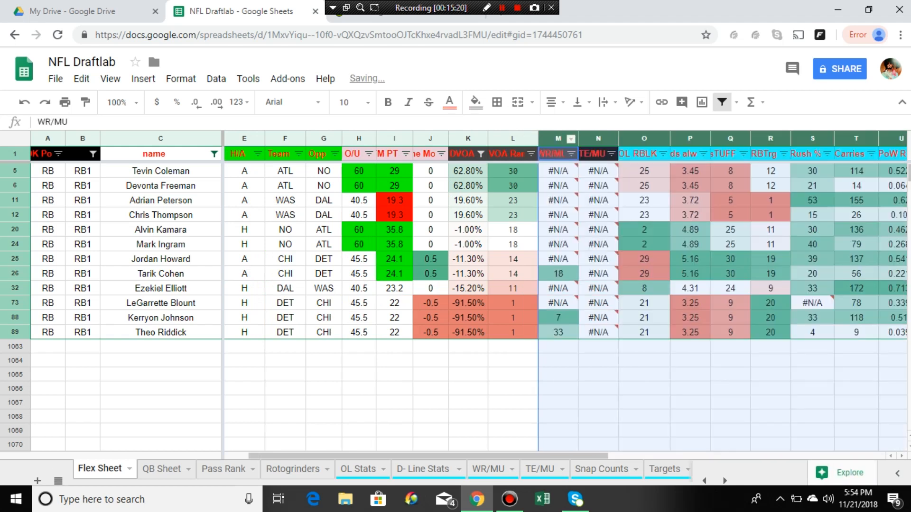
click(558, 347)
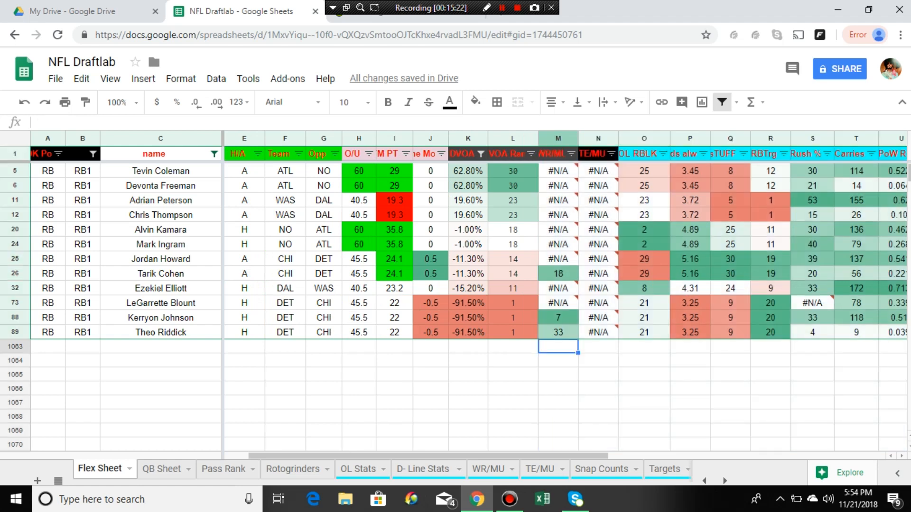
click(562, 139)
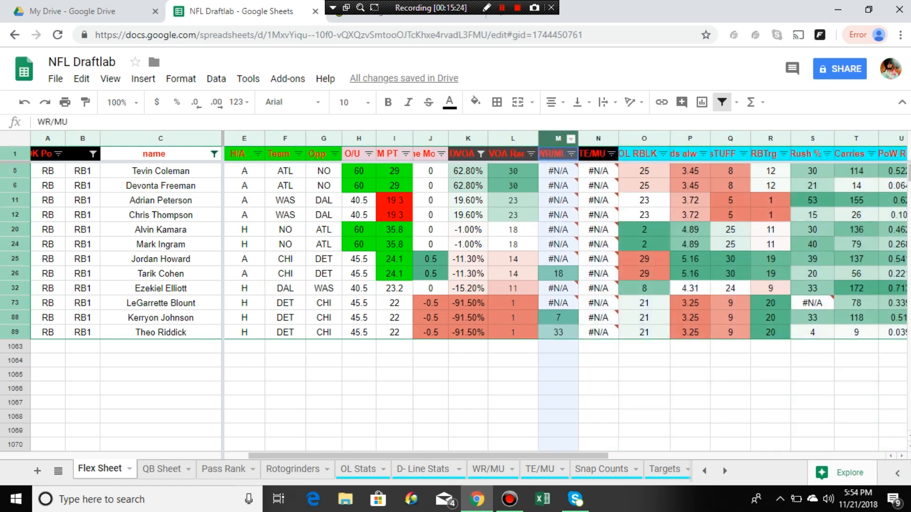
shift+click(598, 138)
right_click(578, 183)
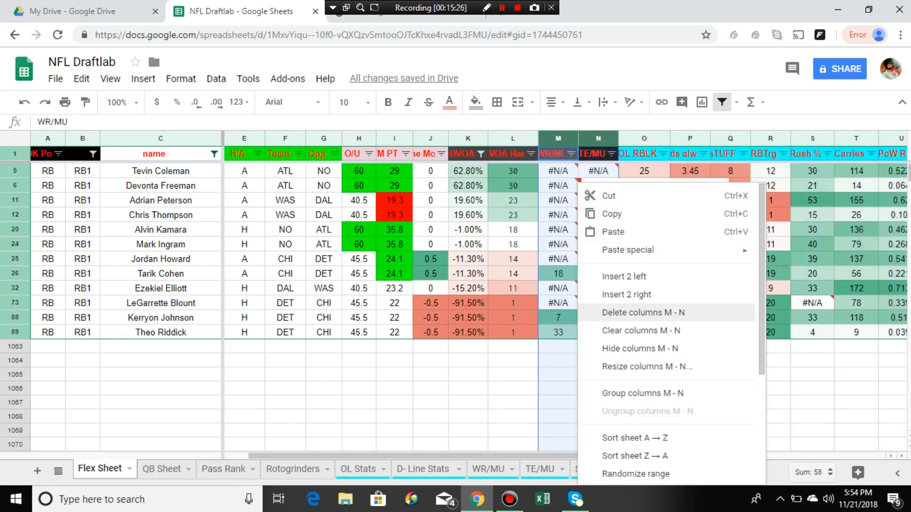
click(641, 349)
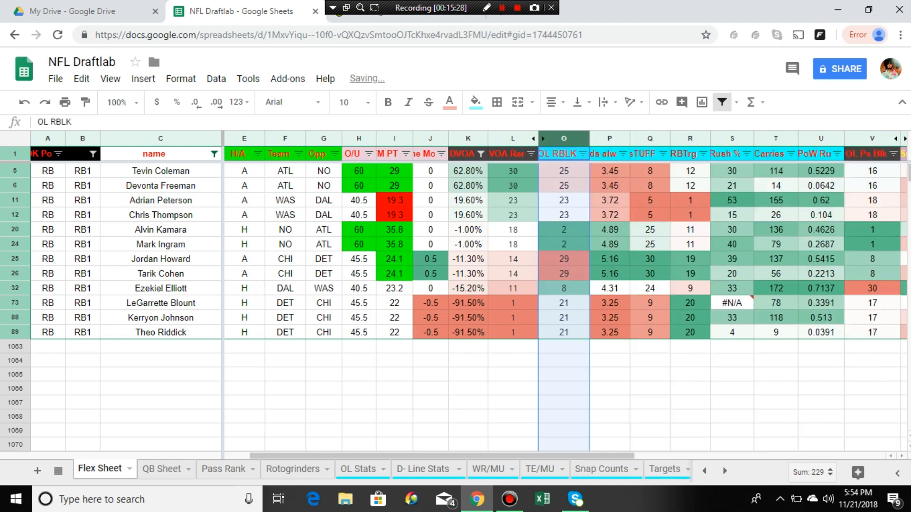
click(690, 431)
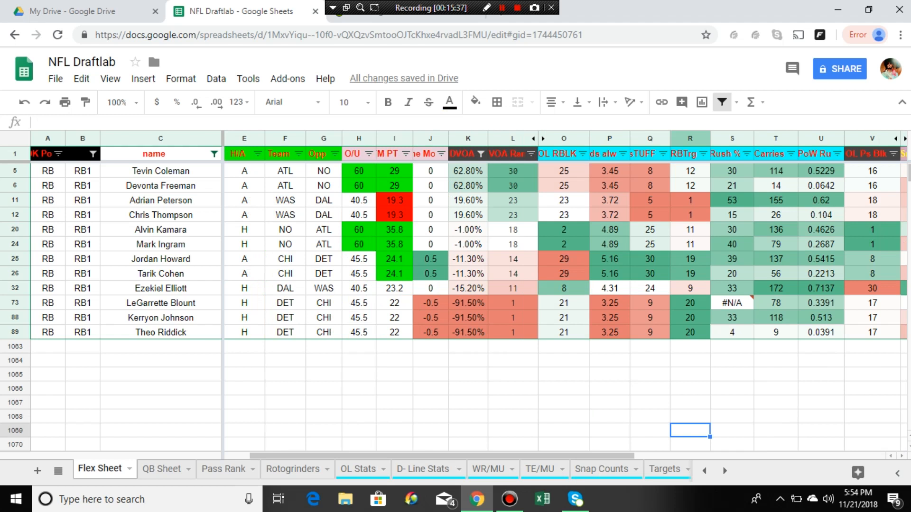
Examine the matchup and DVOA rank values of Ezekiel Elliott and the Detroit running backs in the Flex Sheet.
click(160, 288)
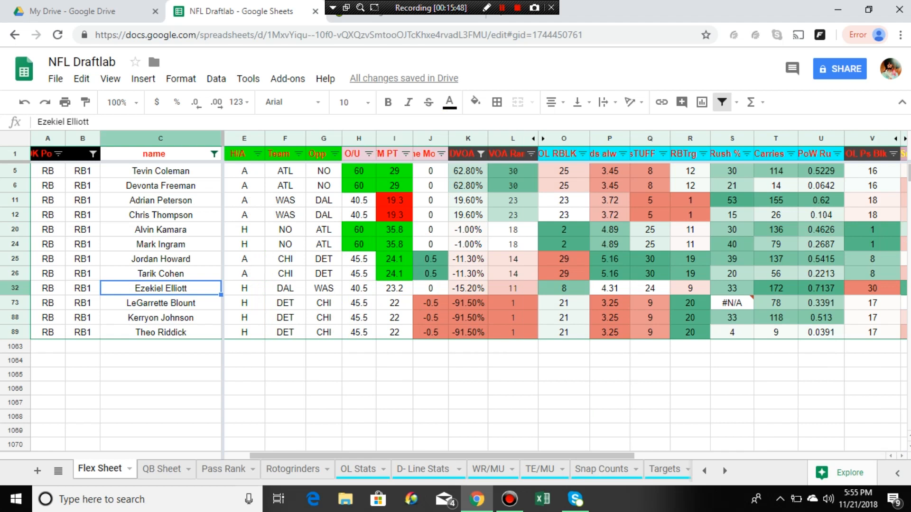
click(324, 303)
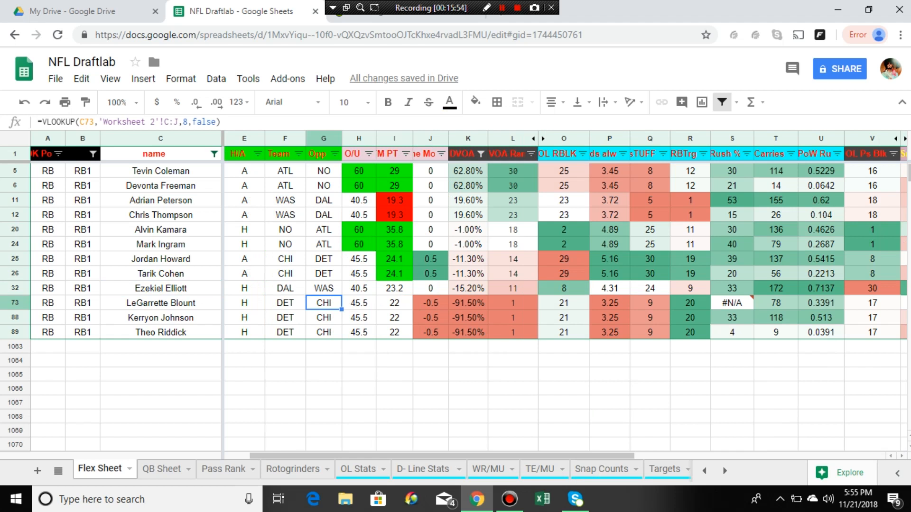
click(161, 333)
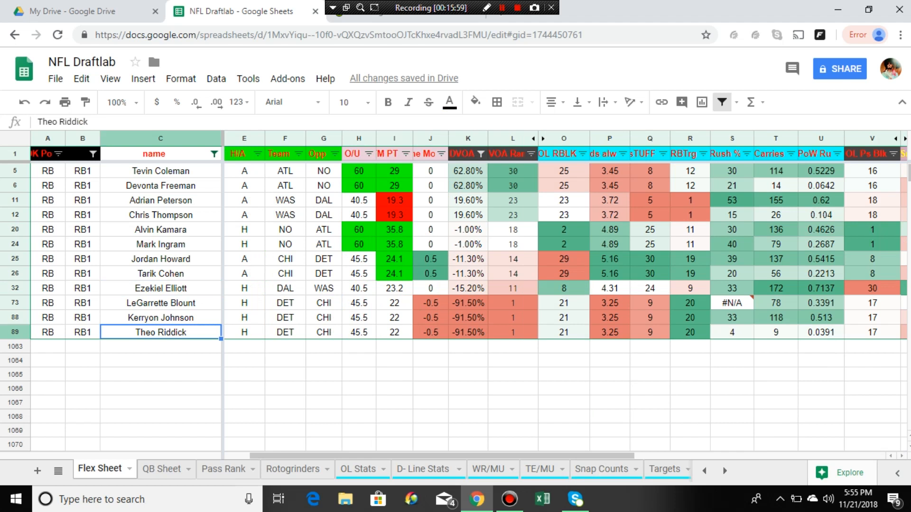
click(161, 318)
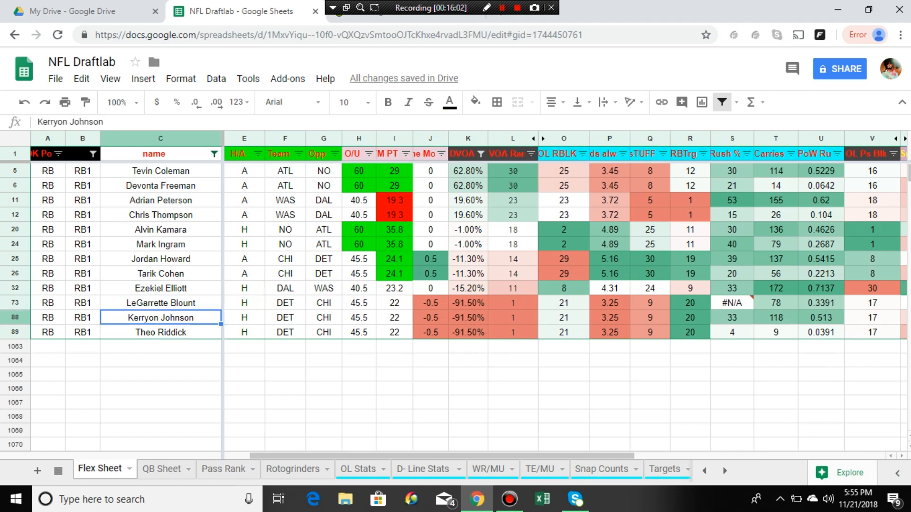
click(161, 333)
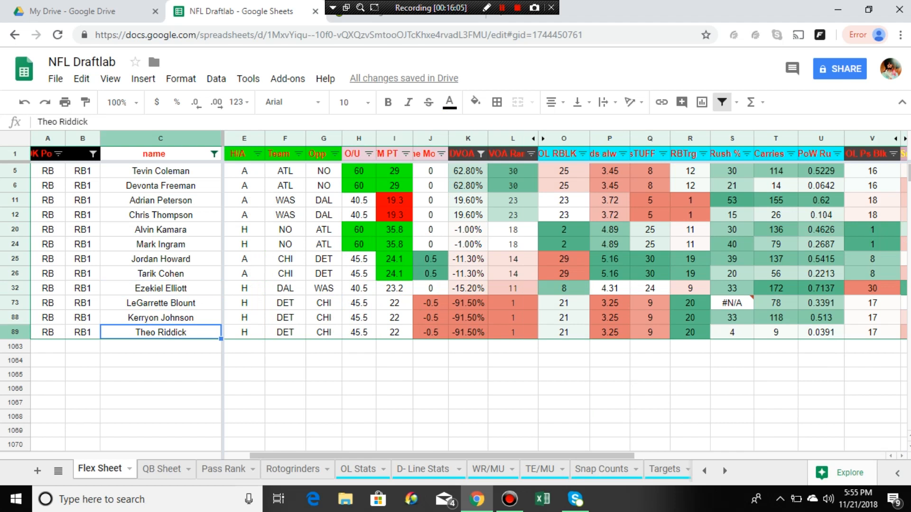
click(513, 333)
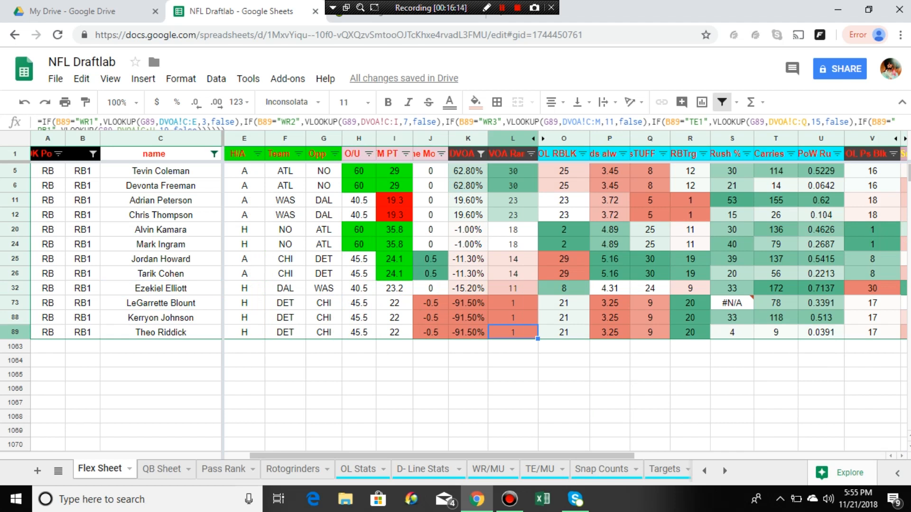
click(161, 332)
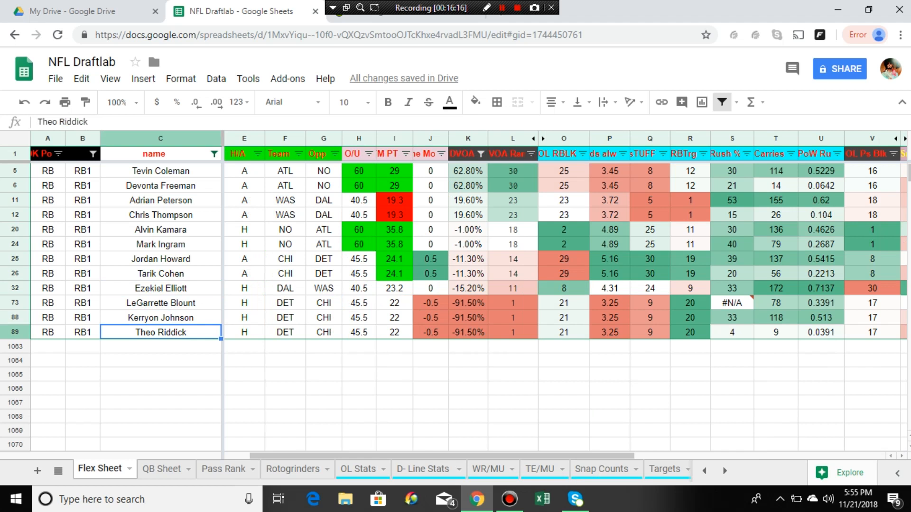
click(161, 304)
click(324, 303)
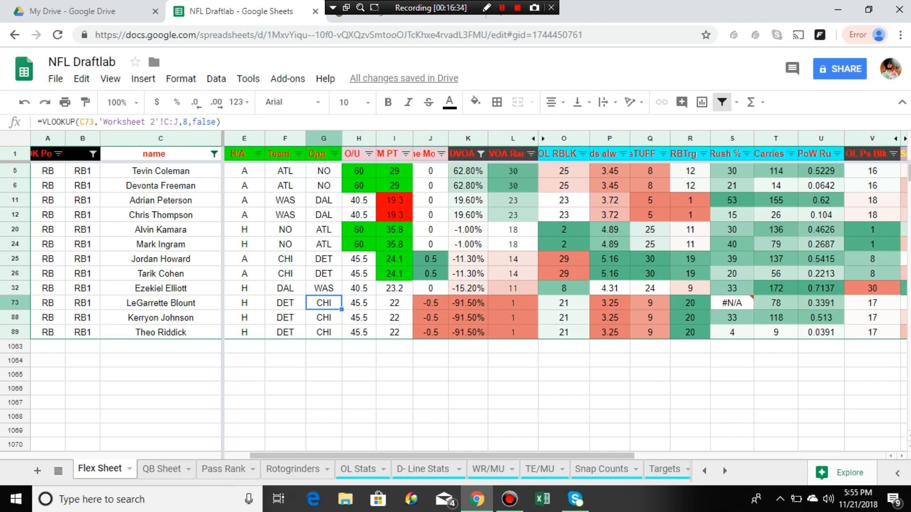
Review Jordan Howard's rushing and target statistics, switch to the DraftKings lineup page and add J. Howard as a running back.
click(15, 259)
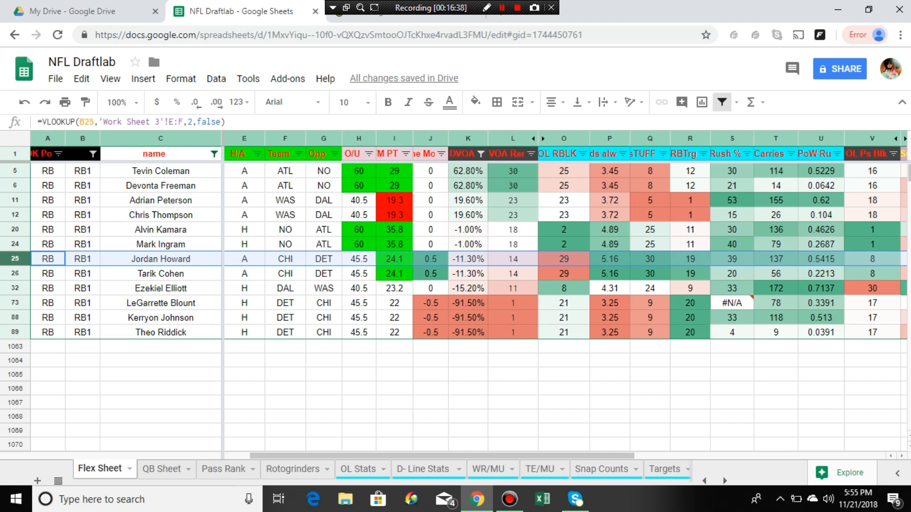
scroll(565, 304, right, 5)
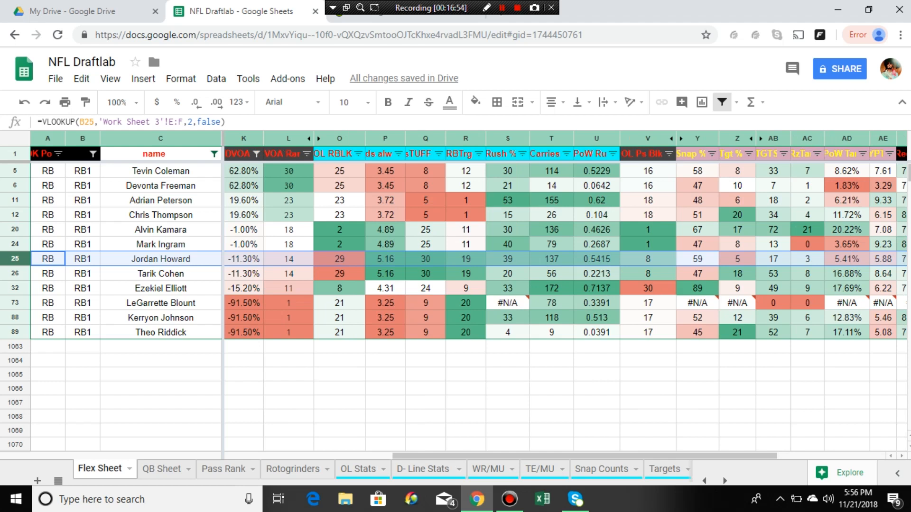
click(289, 259)
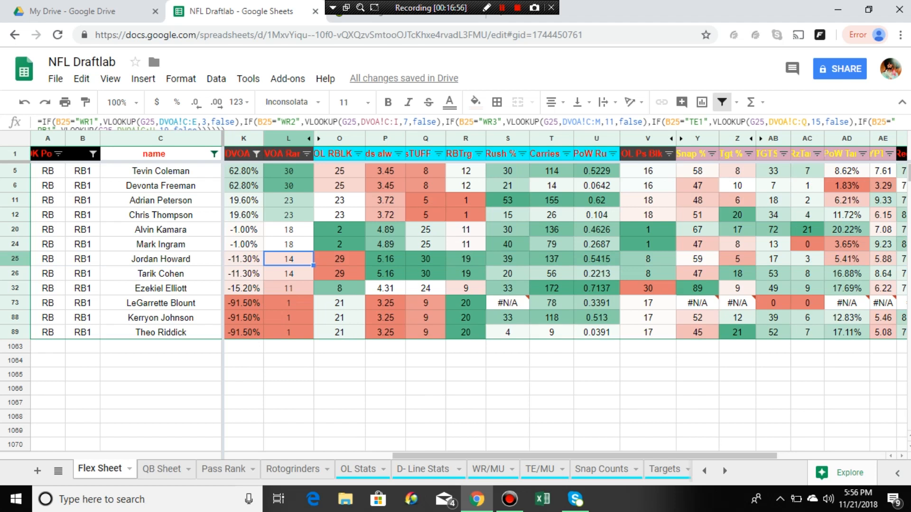
click(161, 259)
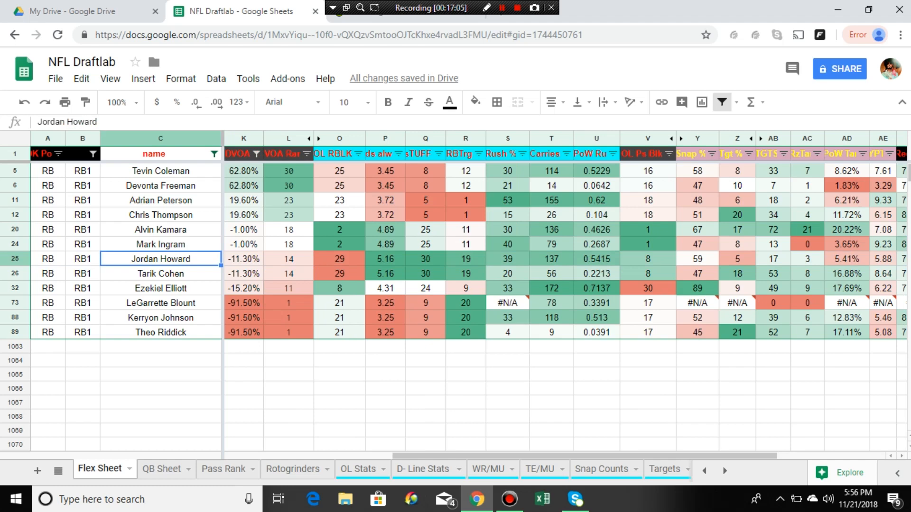
scroll(565, 304, left, 6)
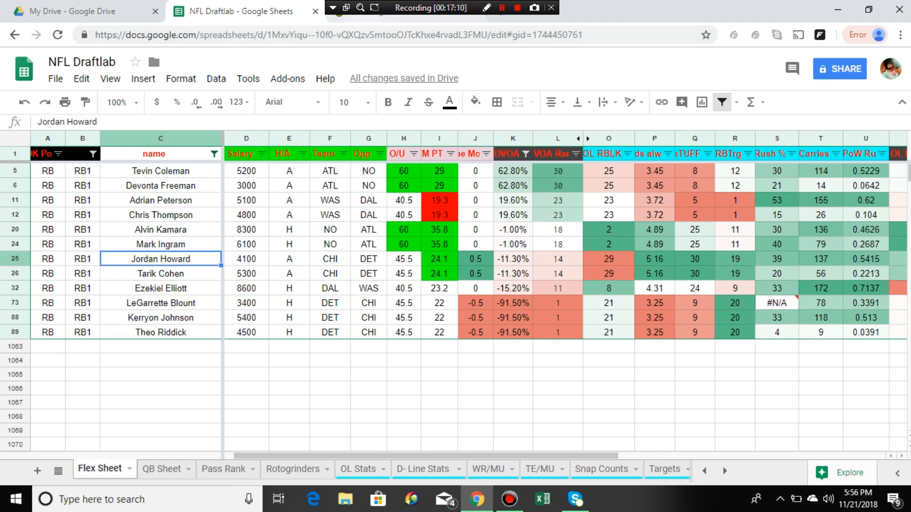
click(367, 18)
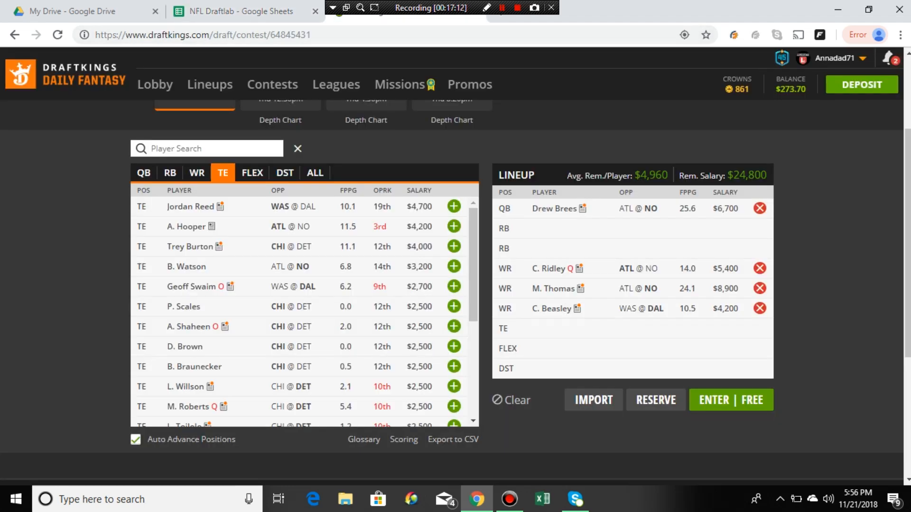
click(170, 173)
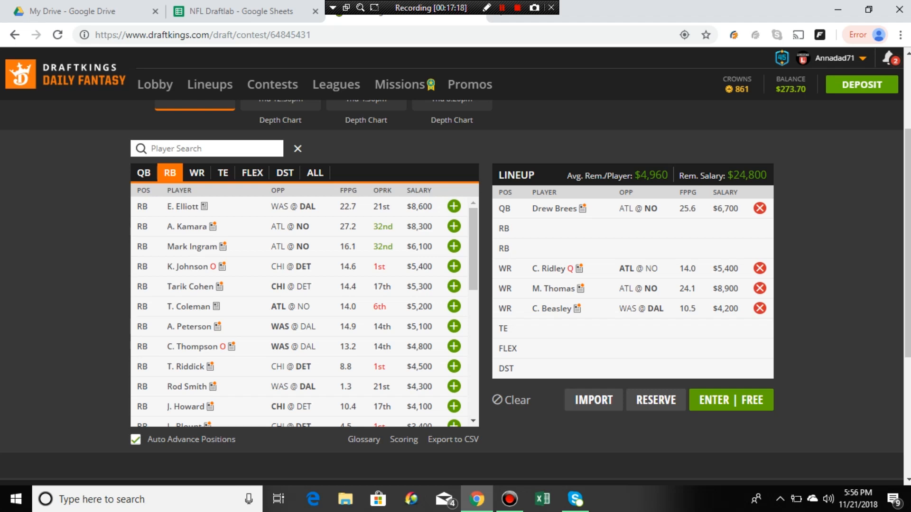
click(453, 406)
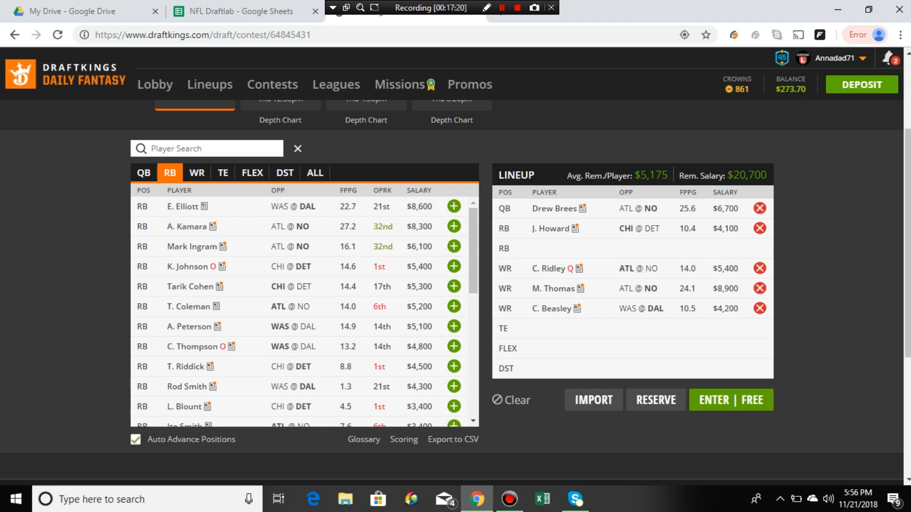
Check the Adrian Peterson and Alvin Kamara rows in the Flex Sheet, and add A. Kamara to the DraftKings lineup.
click(237, 11)
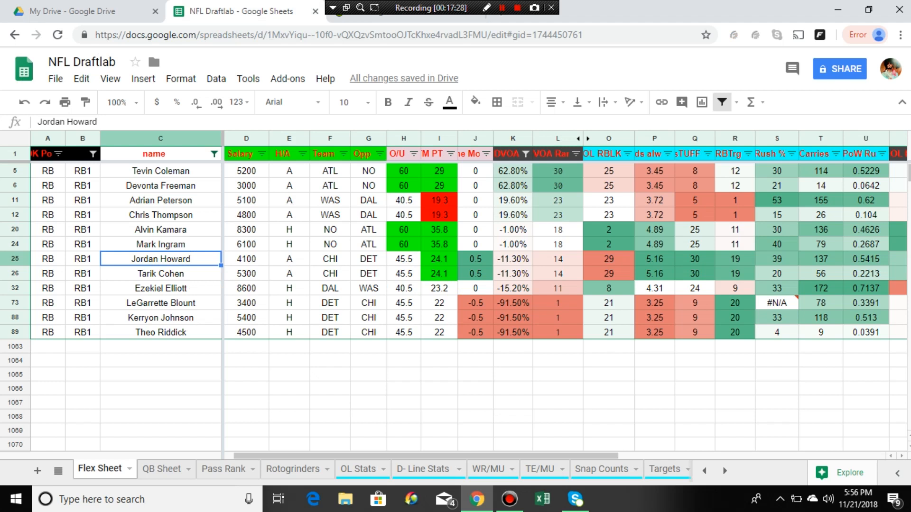
click(331, 200)
click(369, 200)
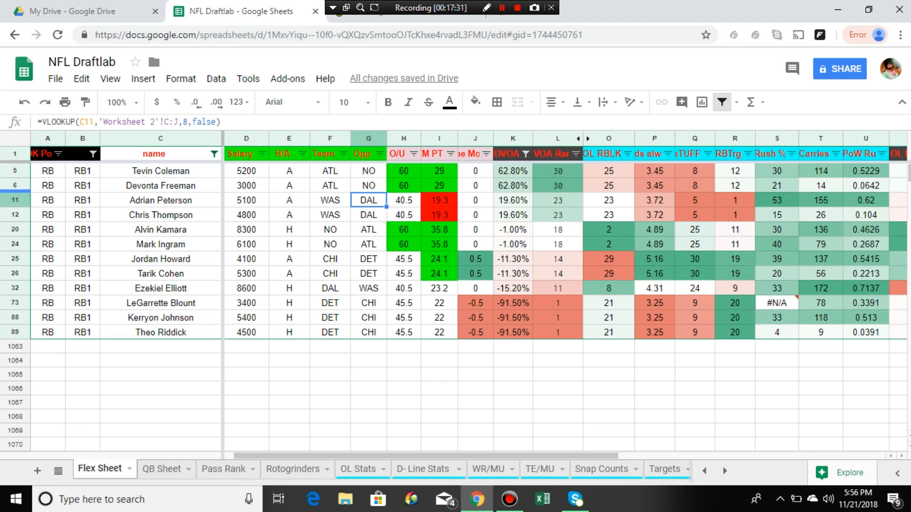
click(15, 195)
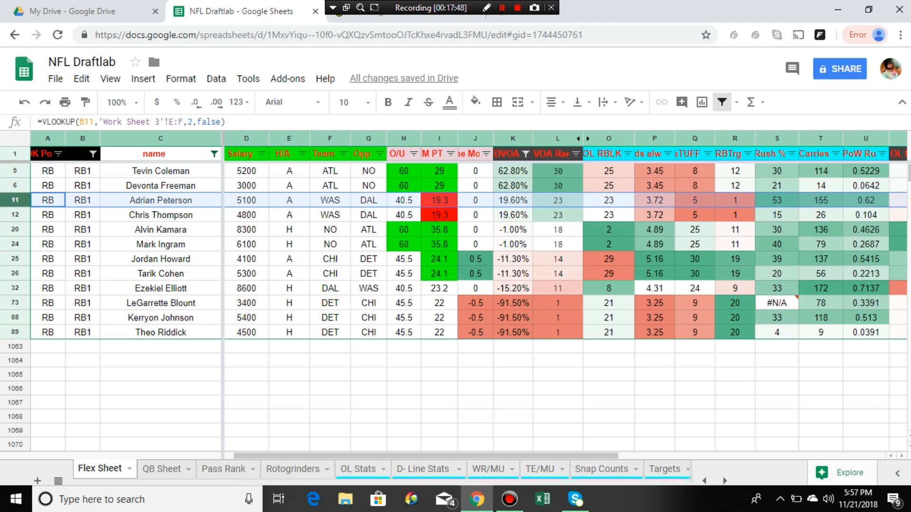
click(15, 229)
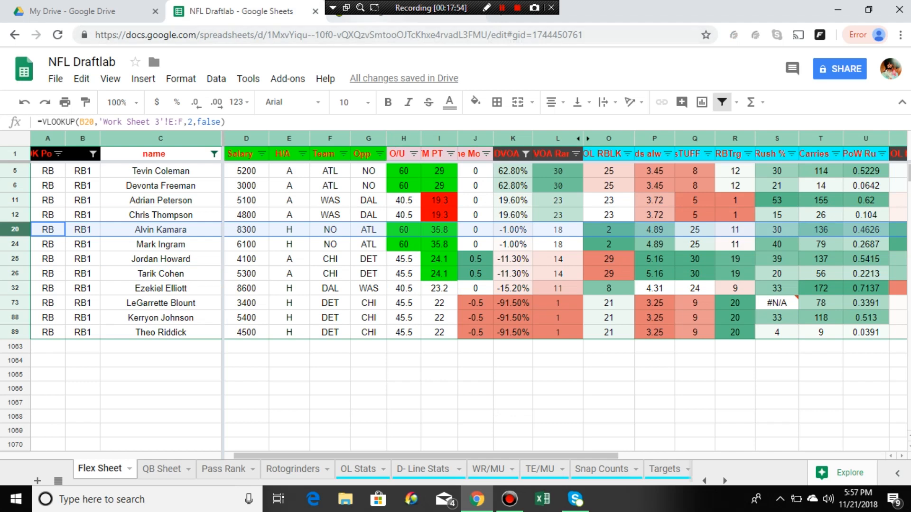
click(408, 18)
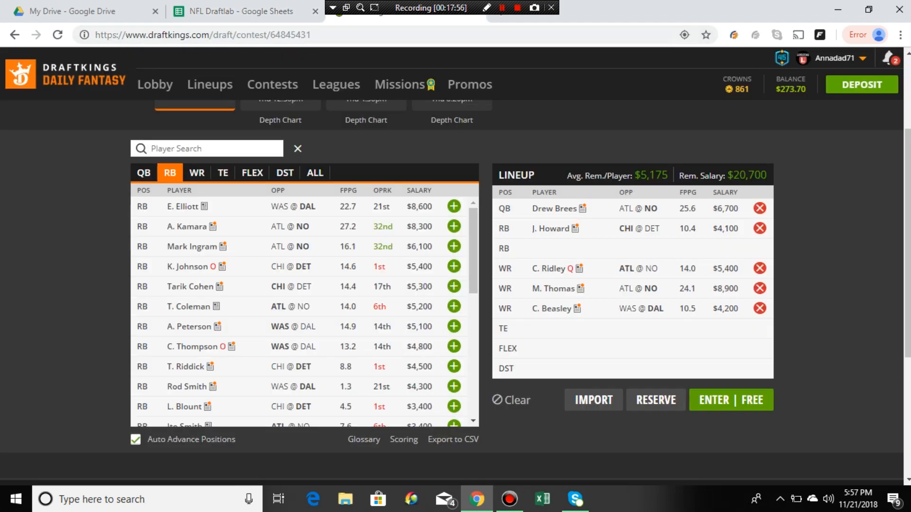
click(454, 227)
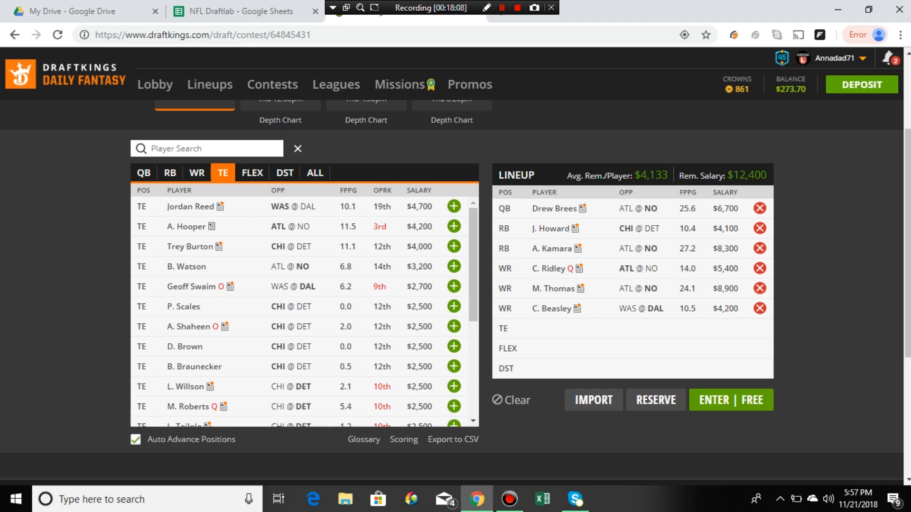
Return to the Flex Sheet and compare the salaries of Mark Ingram, Tevin Coleman, Adrian Peterson and Chris Thompson.
click(241, 11)
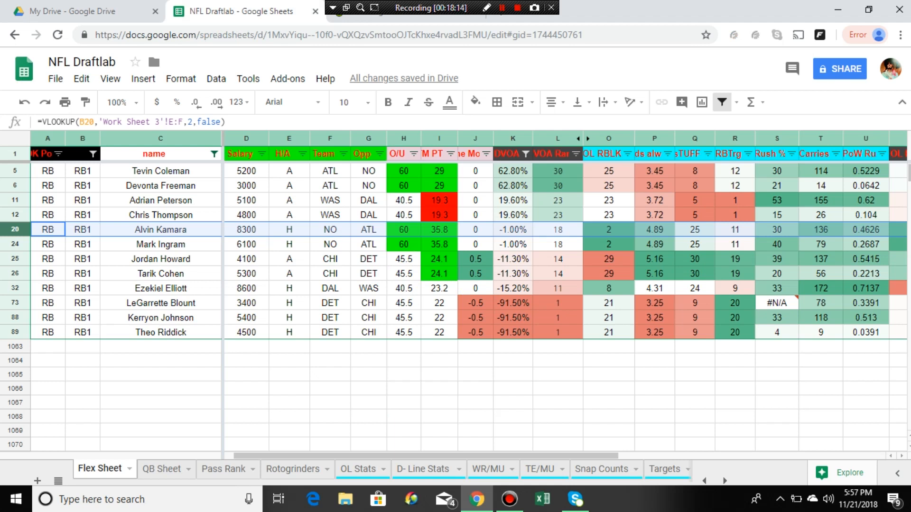
click(246, 244)
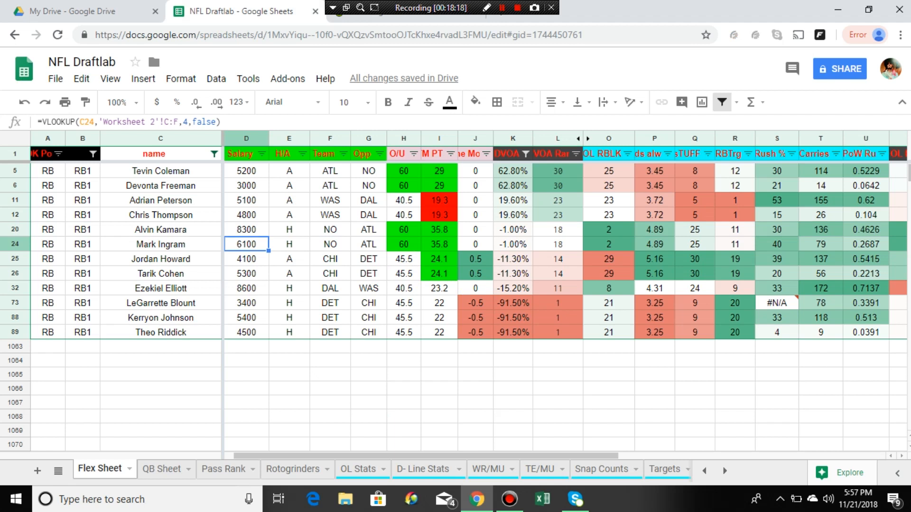
click(246, 200)
click(246, 171)
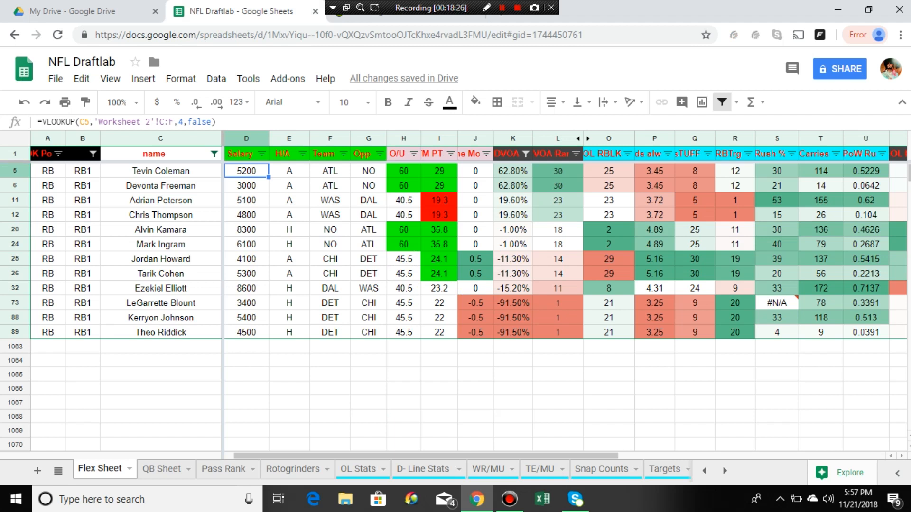
click(246, 200)
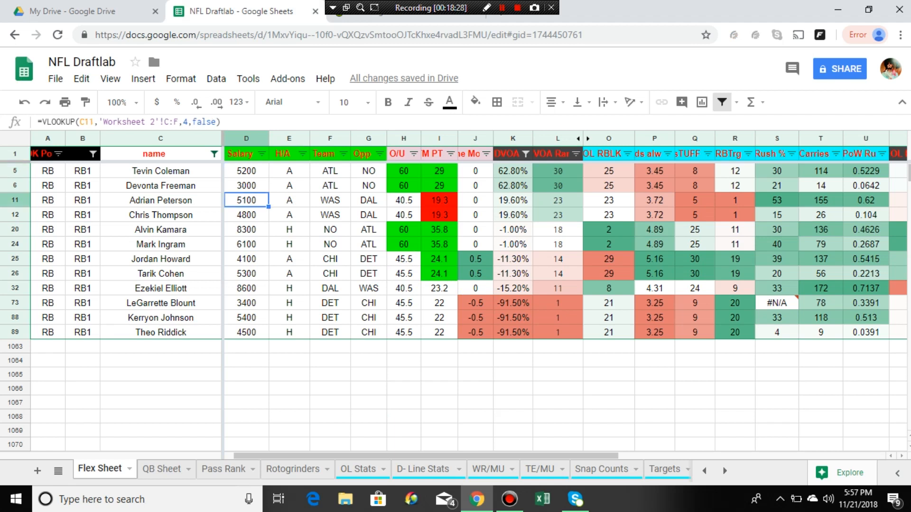
click(16, 200)
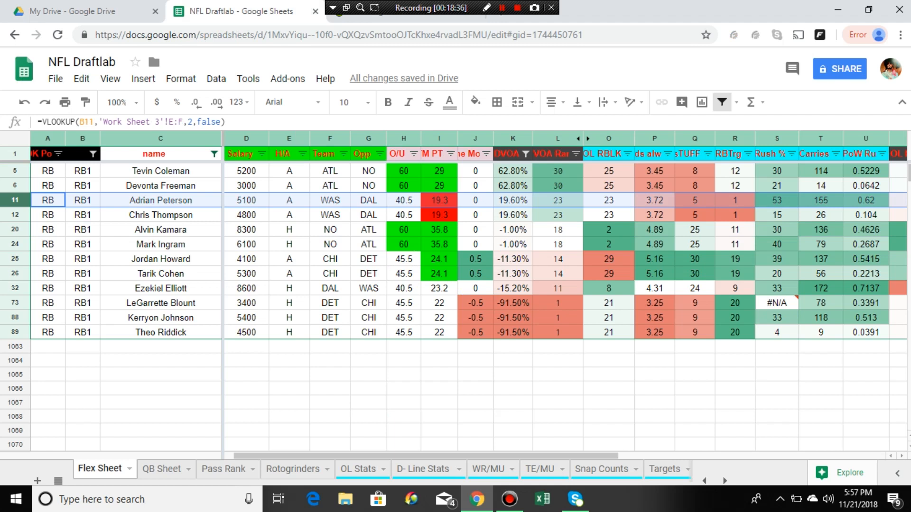
click(161, 200)
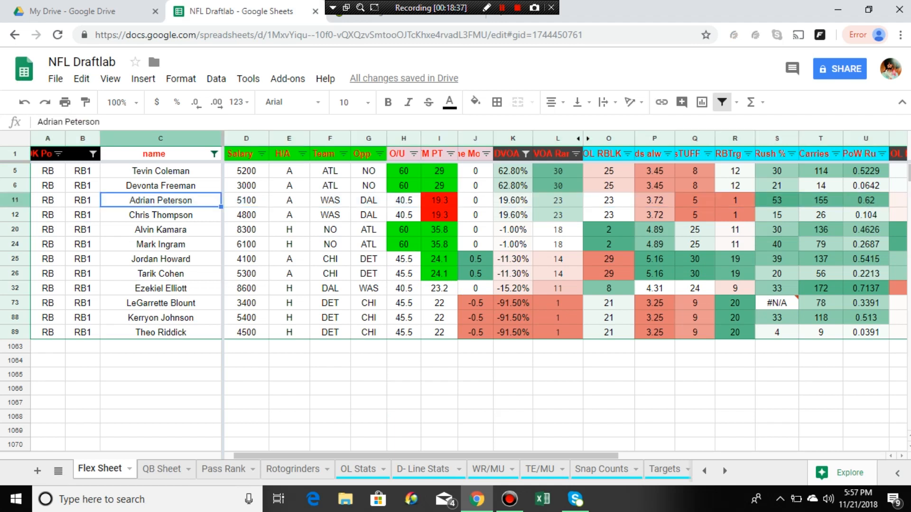
click(246, 201)
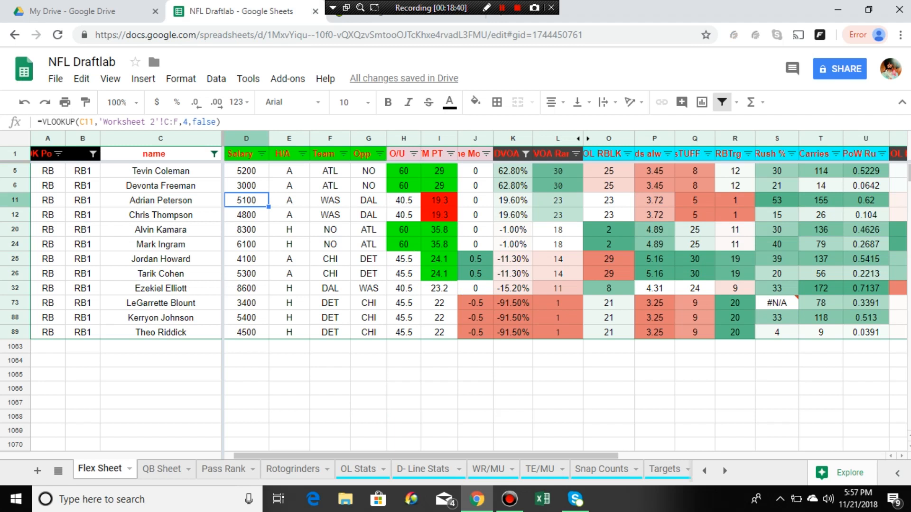
click(246, 215)
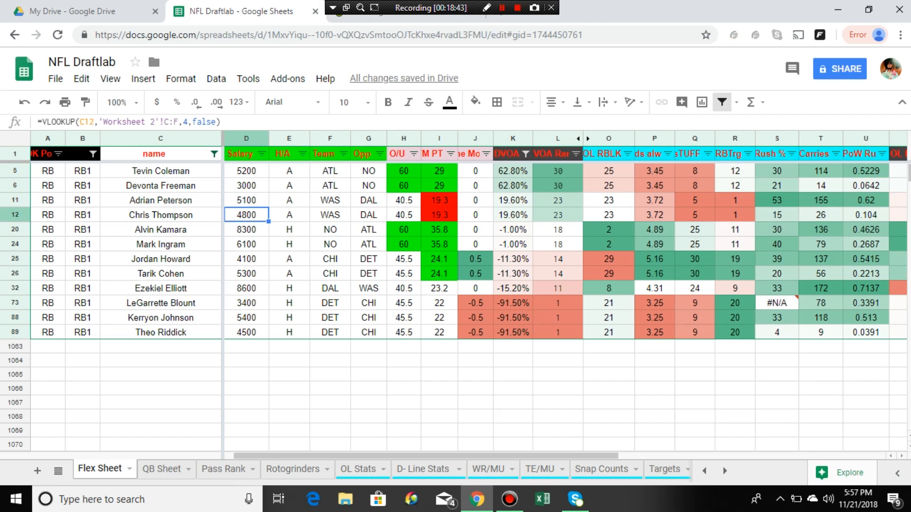
Compare Adrian Peterson's and Chris Thompson's carries and PoW Ru figures, and inspect Peterson's Val figure.
drag(557, 456, 823, 456)
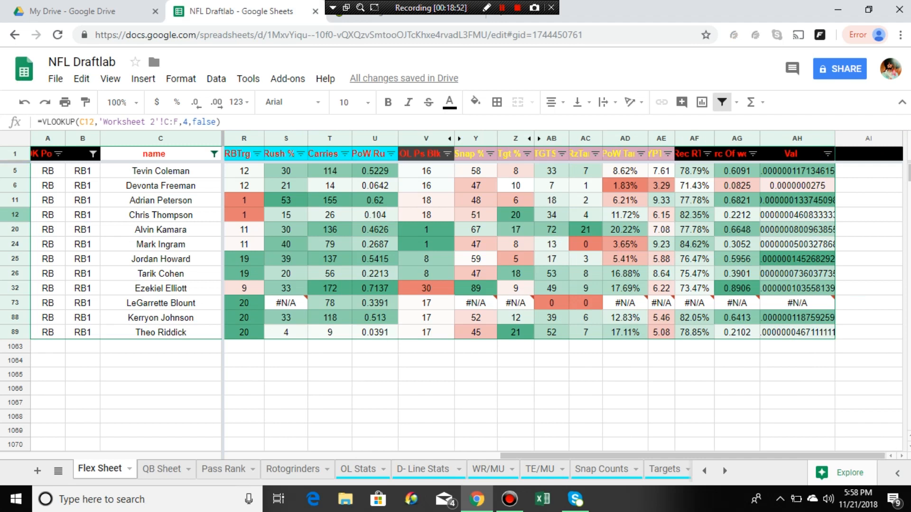
click(330, 215)
click(330, 200)
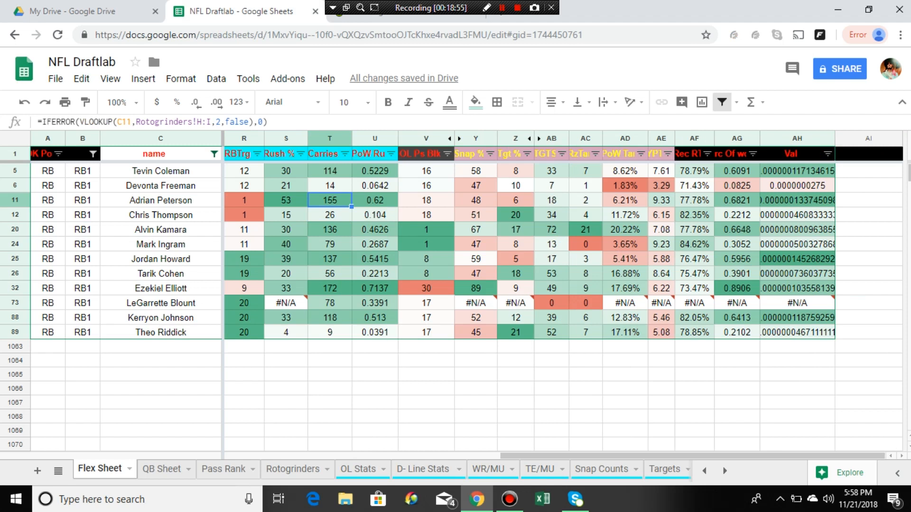
click(375, 200)
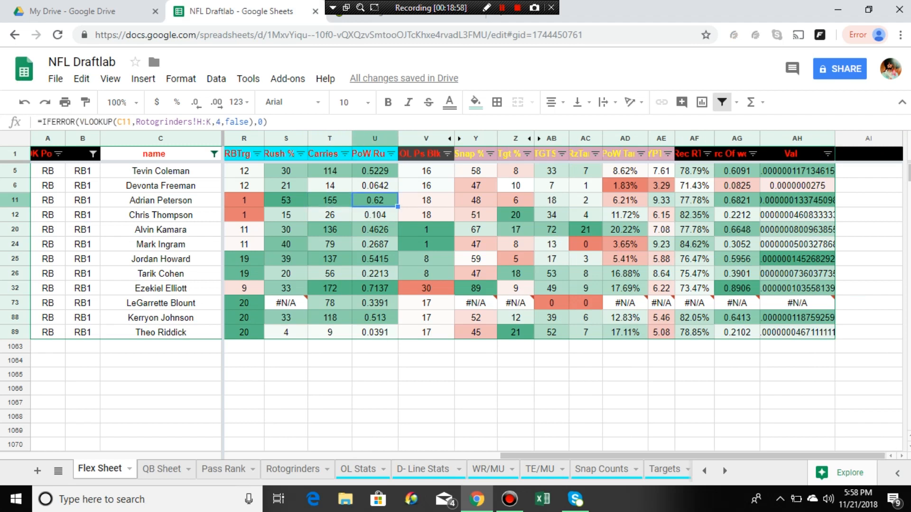
click(374, 215)
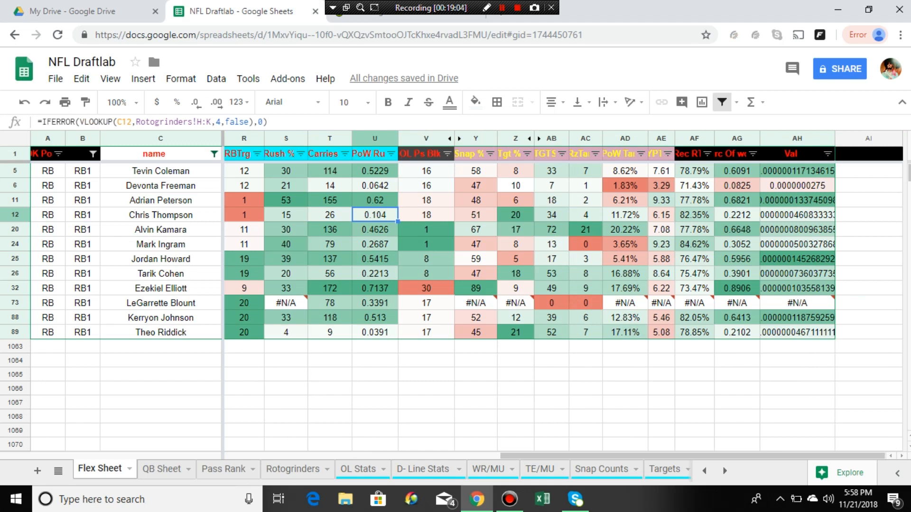
click(797, 200)
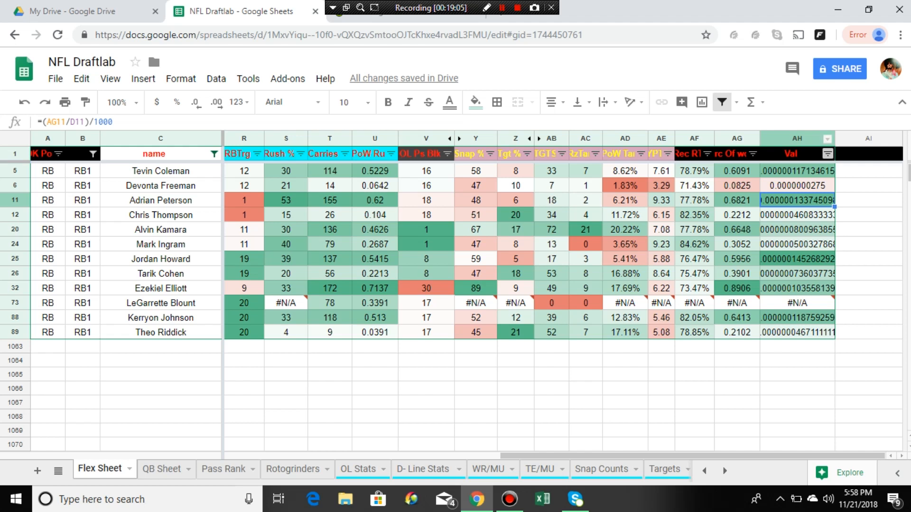
Sort the running backs by Val in descending order and compare their salary, matchup and usage figures.
click(828, 154)
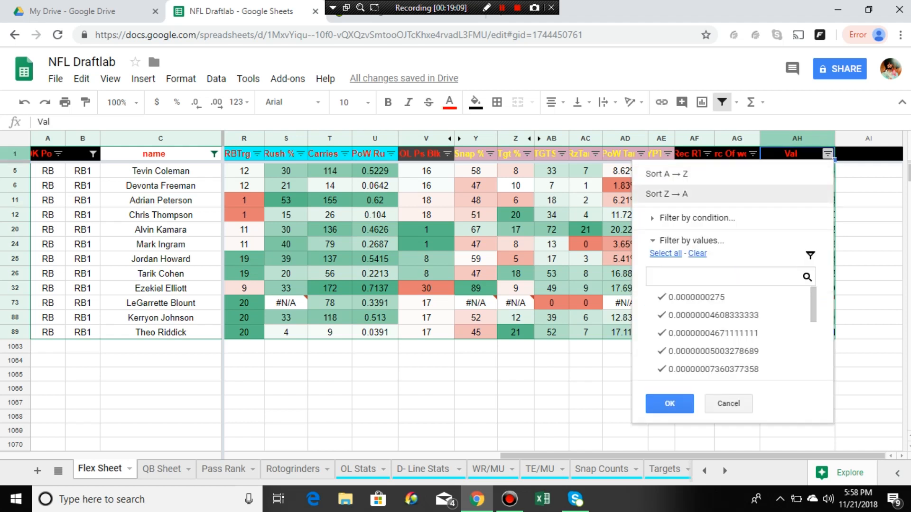
click(665, 194)
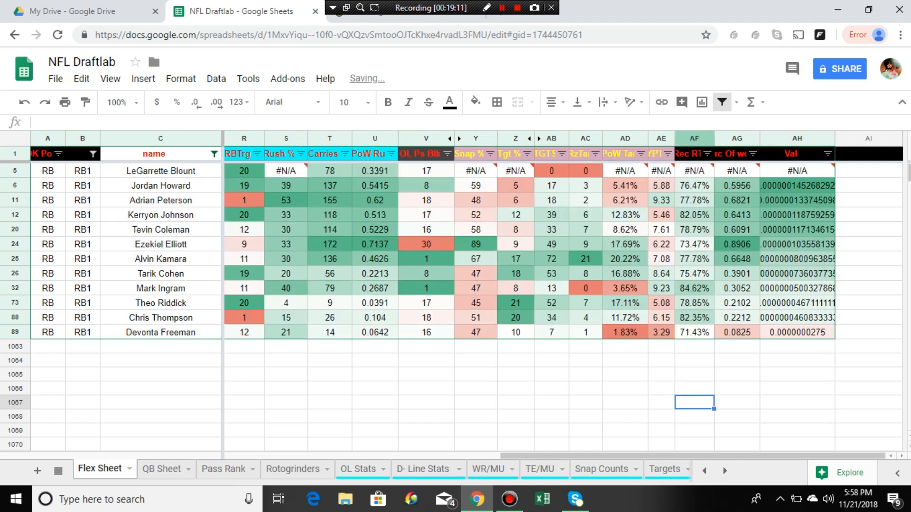
scroll(564, 304, left, 10)
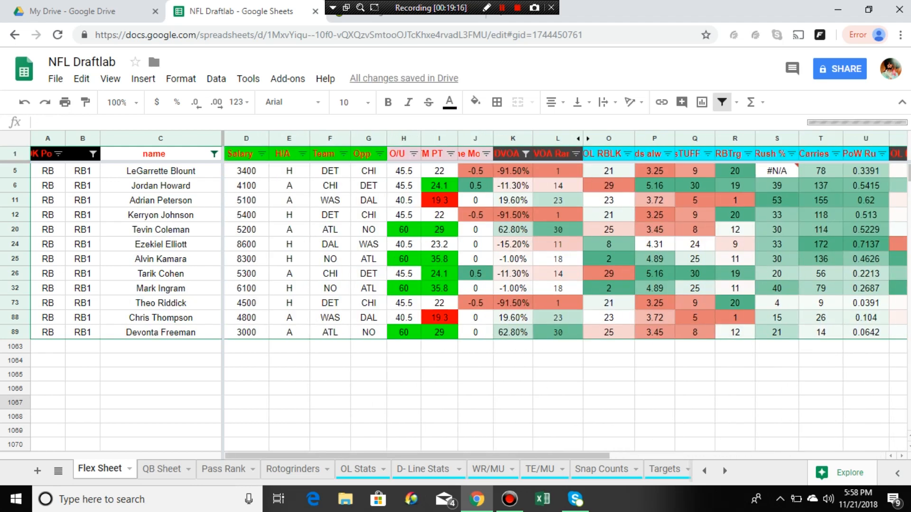
scroll(565, 304, right, 10)
scroll(565, 304, right, 2)
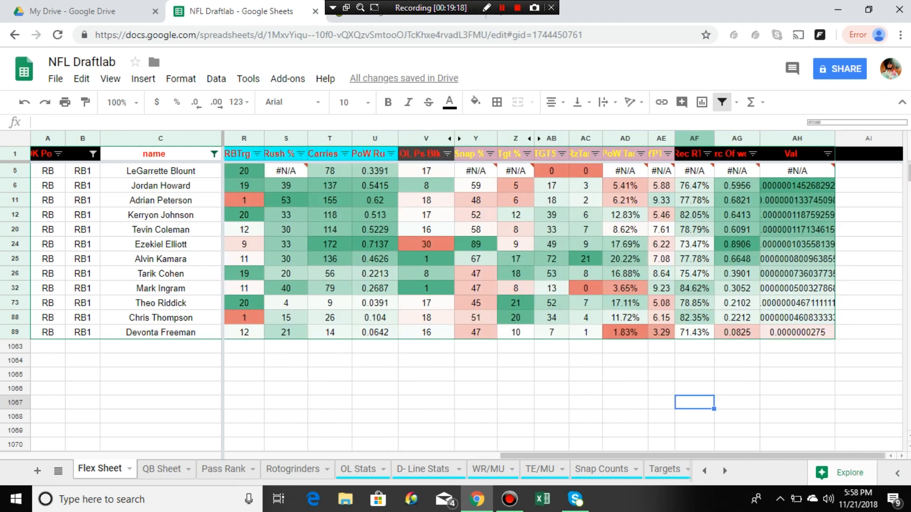
scroll(565, 304, left, 10)
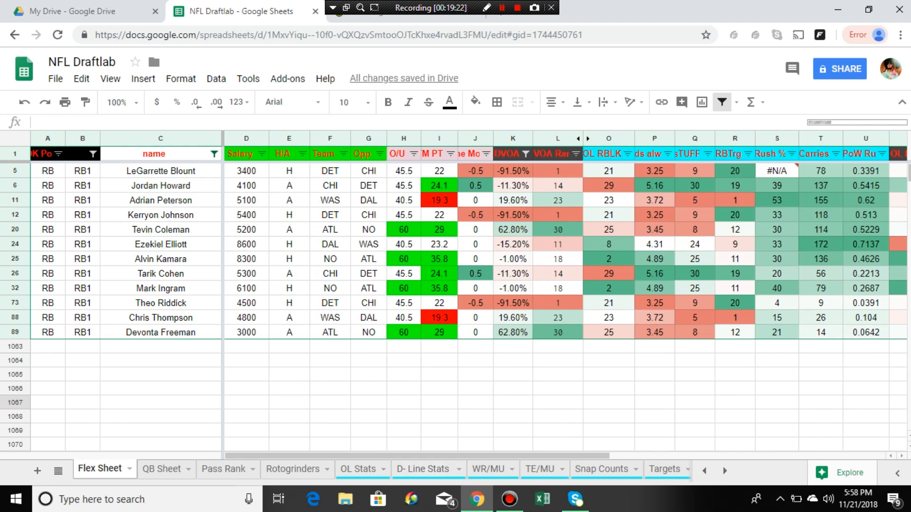
Compare Tevin Coleman's over/under and team points, and weigh his salary against Jordan Howard's and Adrian Peterson's along with their usage figures.
click(161, 201)
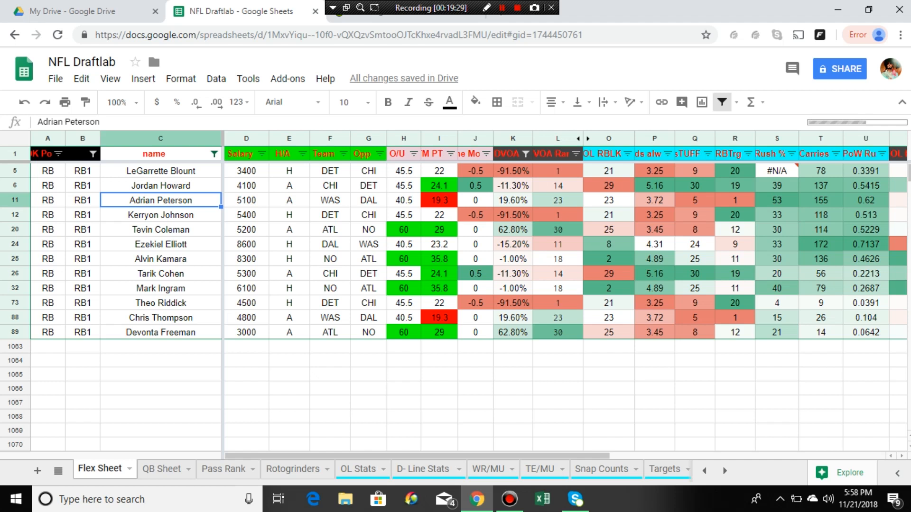
click(475, 230)
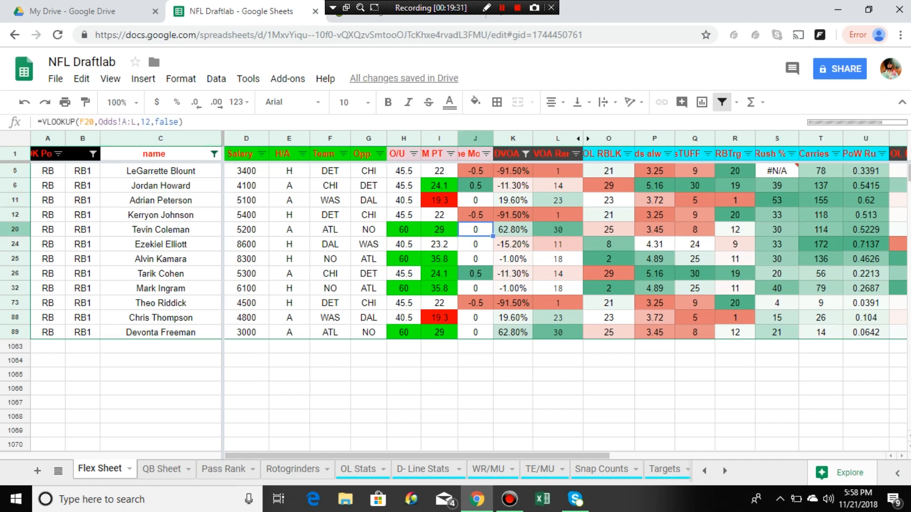
click(404, 230)
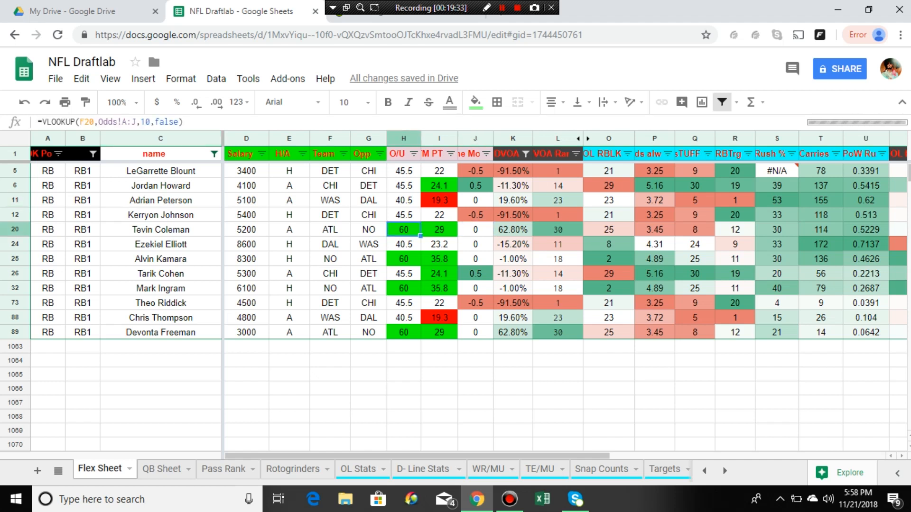
click(439, 229)
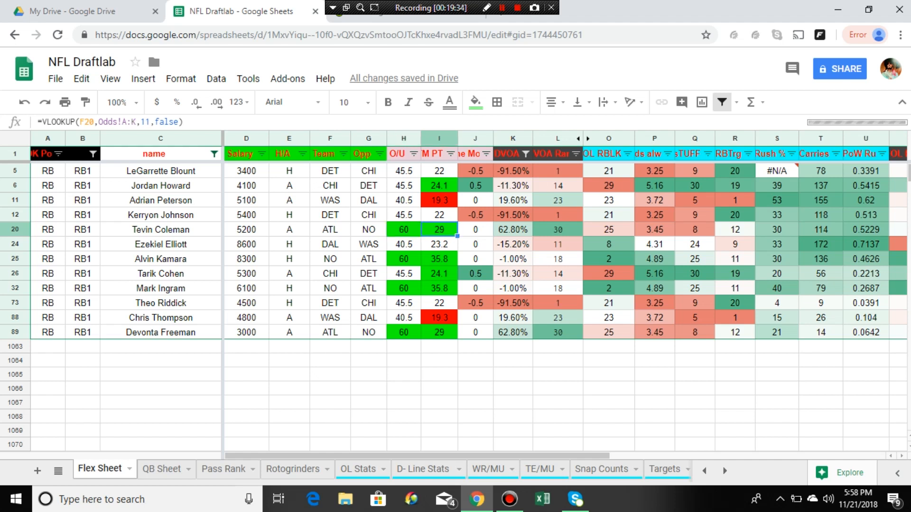
click(246, 230)
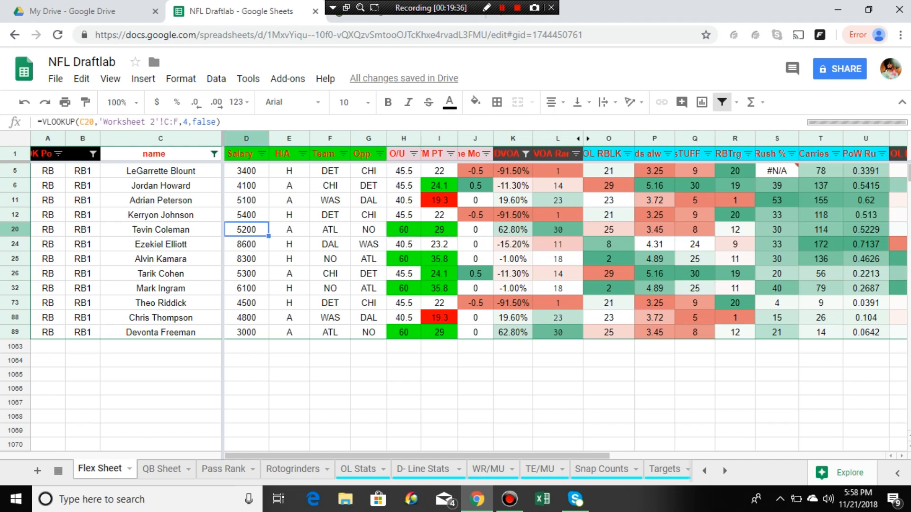
click(246, 185)
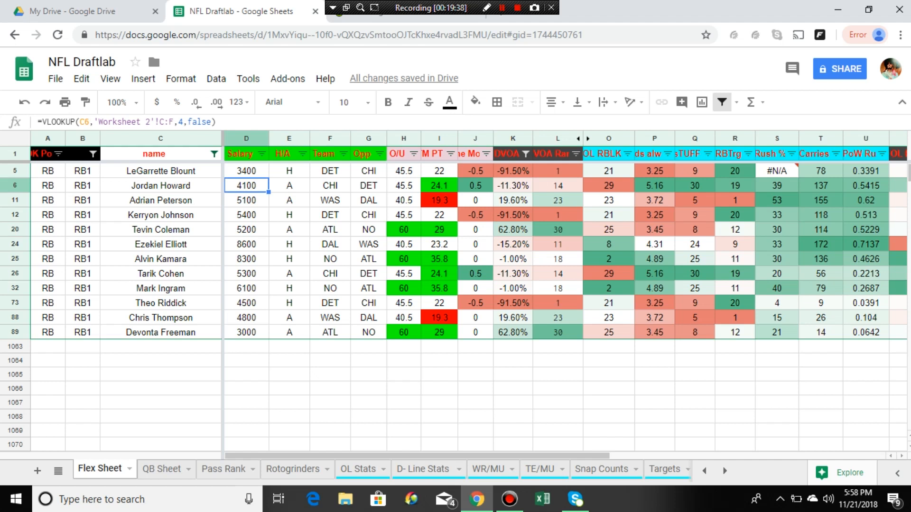
click(247, 201)
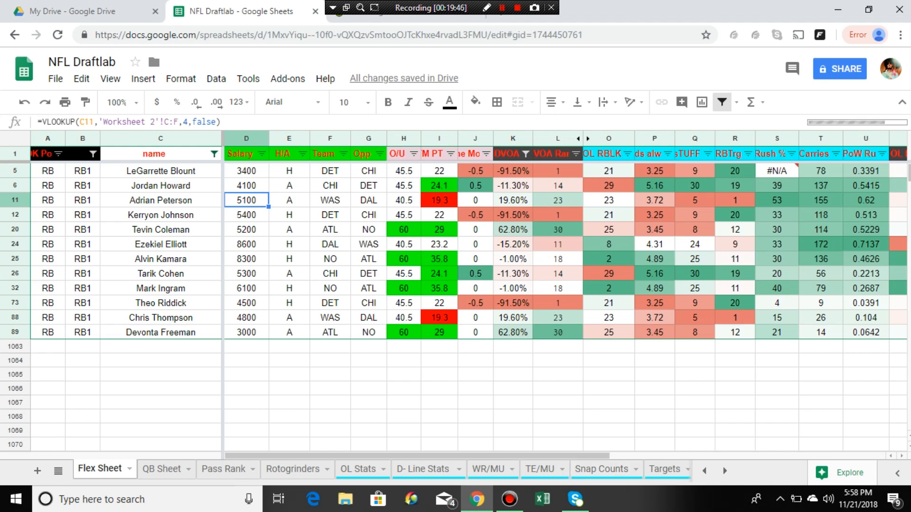
scroll(565, 308, right, 8)
scroll(565, 252, right, 4)
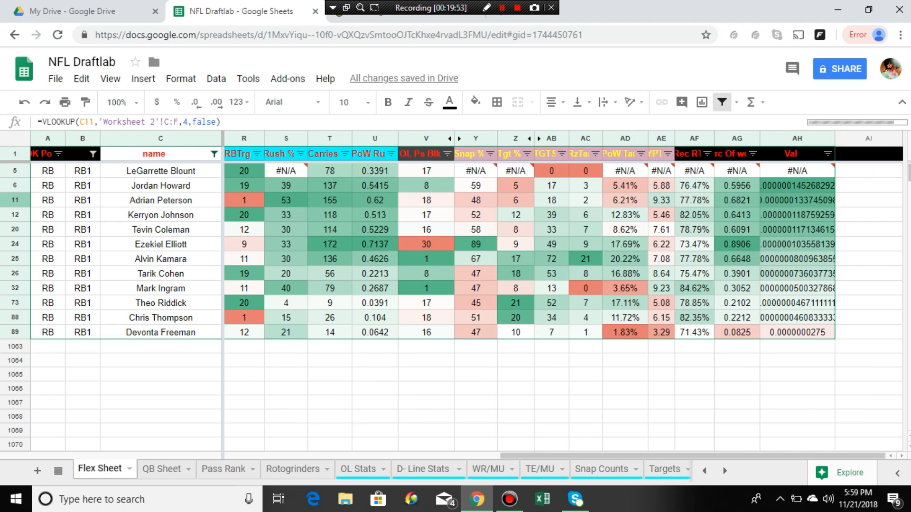
scroll(565, 251, left, 8)
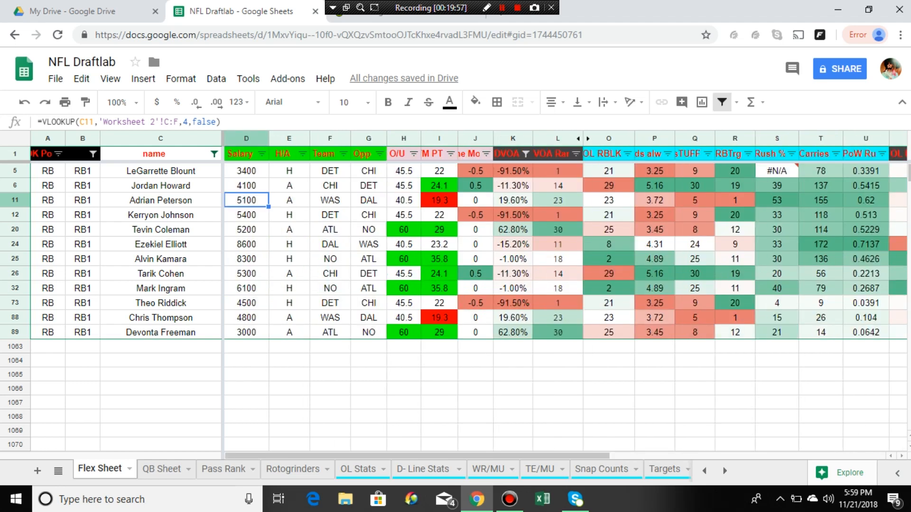
Filter the Flex Sheet's depth position column to show the TE1 players.
click(93, 154)
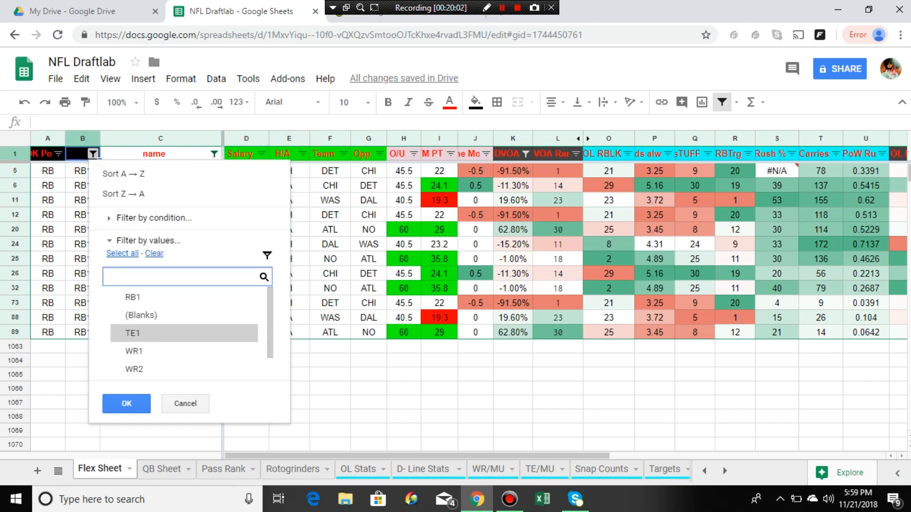
click(118, 333)
click(126, 404)
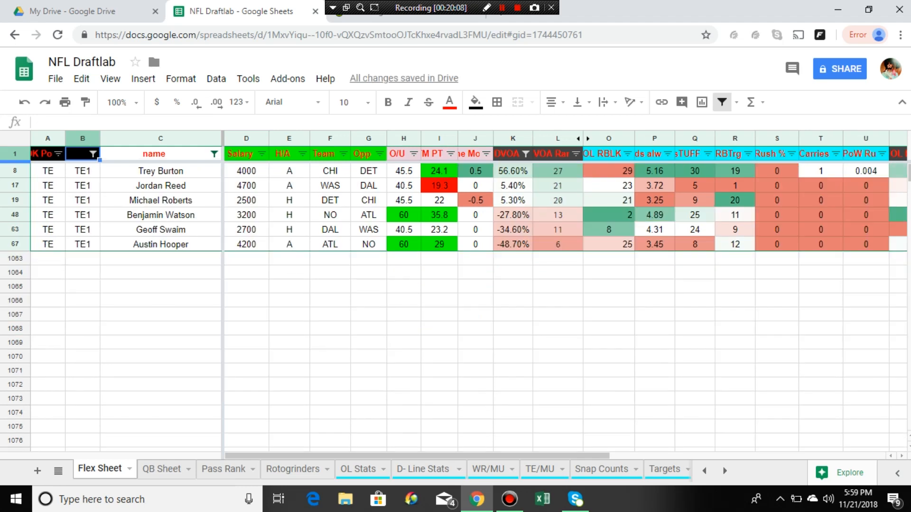
Check Trey Burton's team points, line movement, DVOA and OL RBLK figures.
click(15, 170)
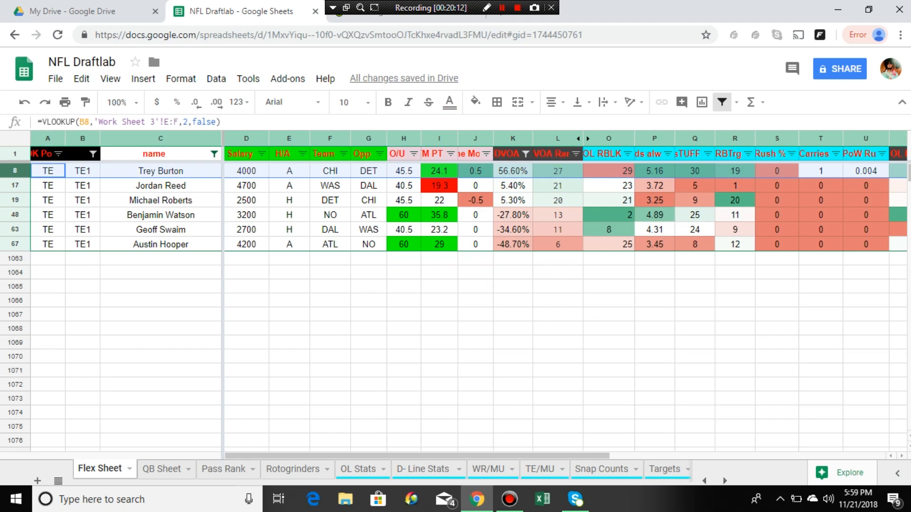
click(439, 171)
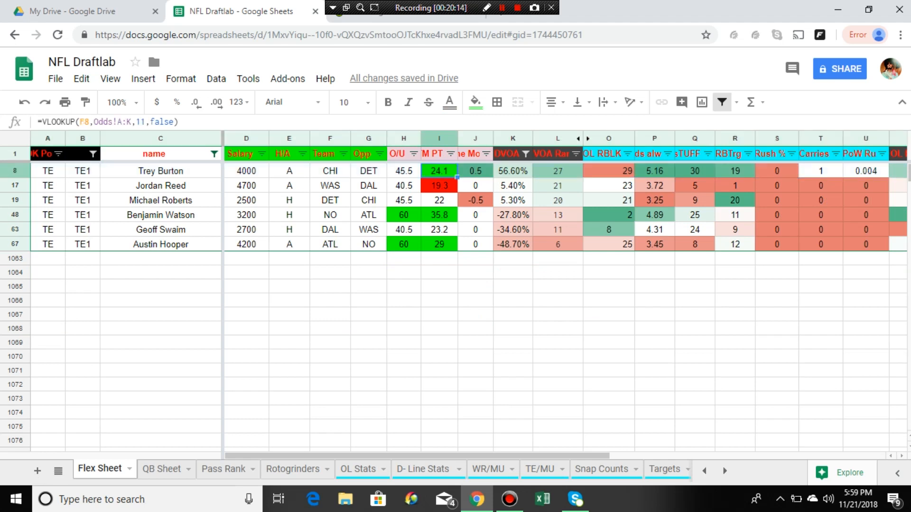
click(475, 172)
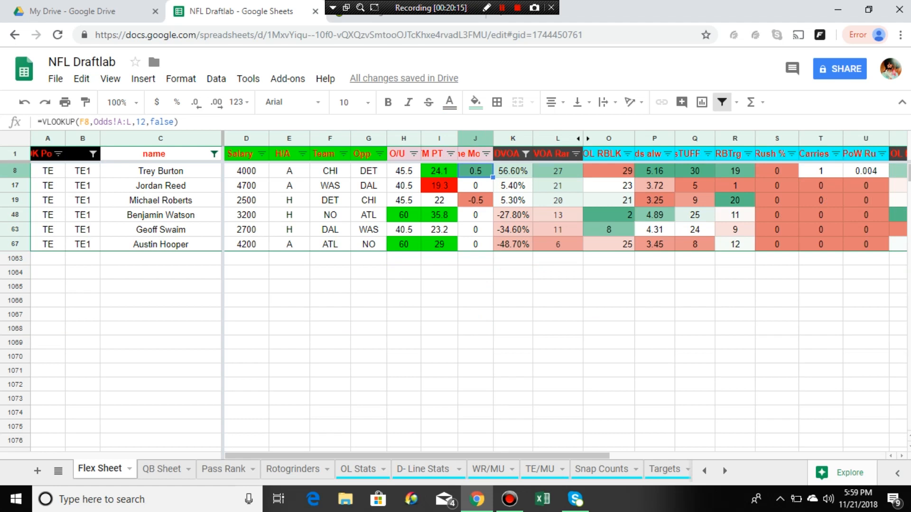
click(512, 171)
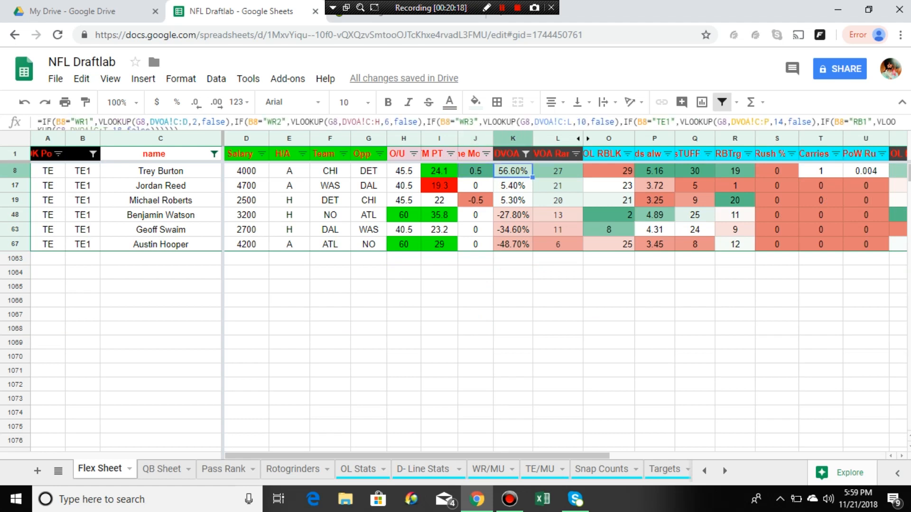
click(609, 172)
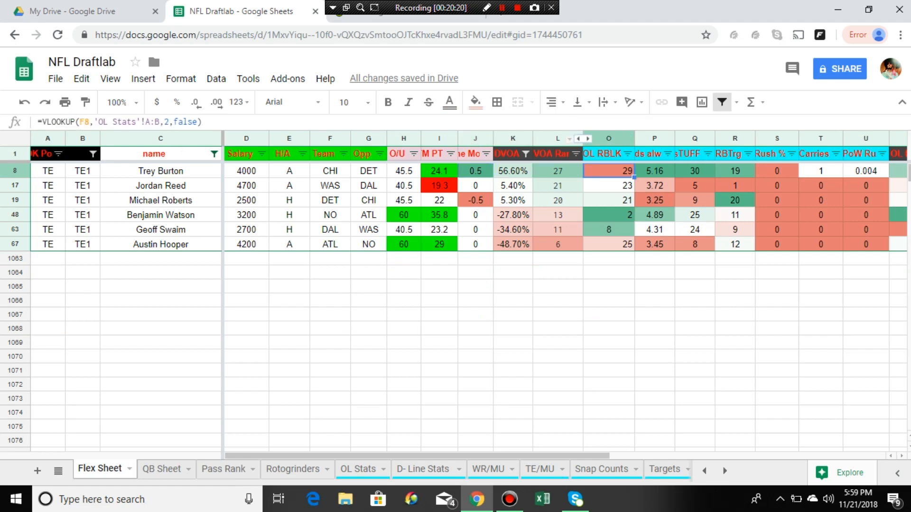
Unhide the matchup columns between the DVOA rank and OL RBLK, and hide WR/MU so only TE/MU is shown.
click(583, 138)
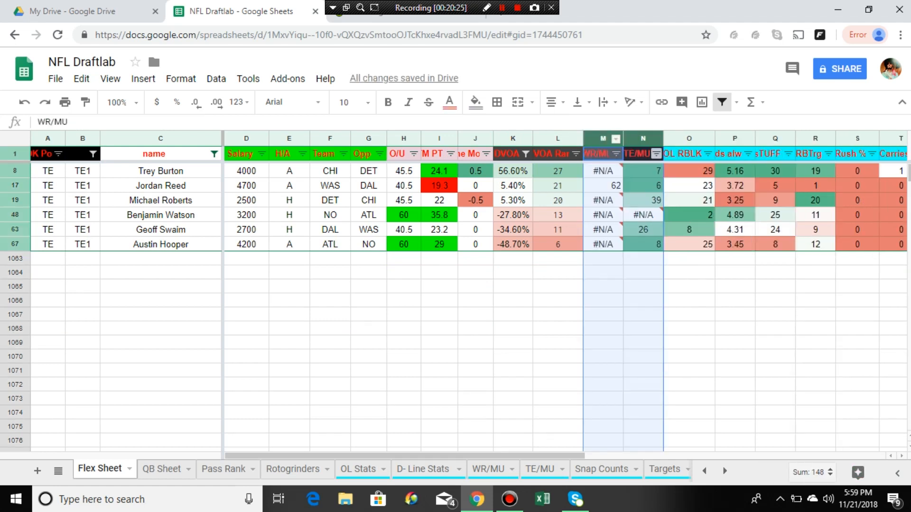
click(603, 314)
click(602, 138)
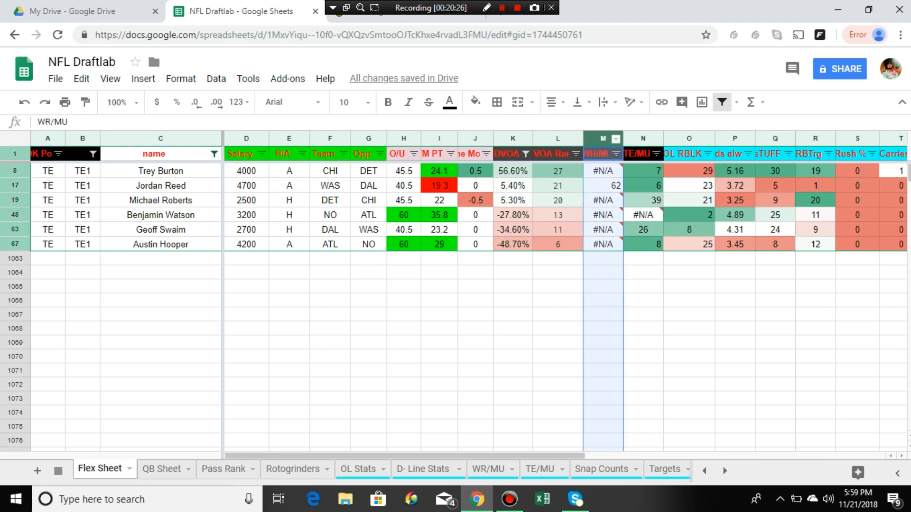
right_click(596, 167)
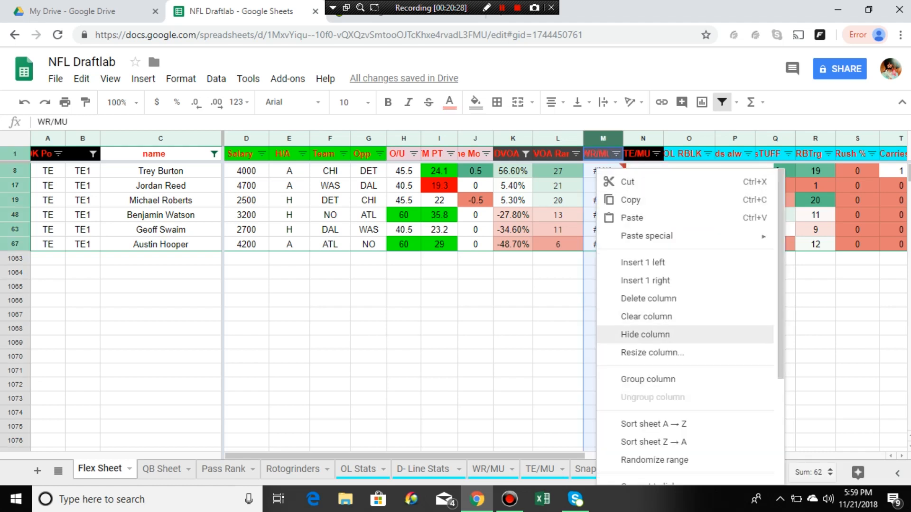
click(645, 334)
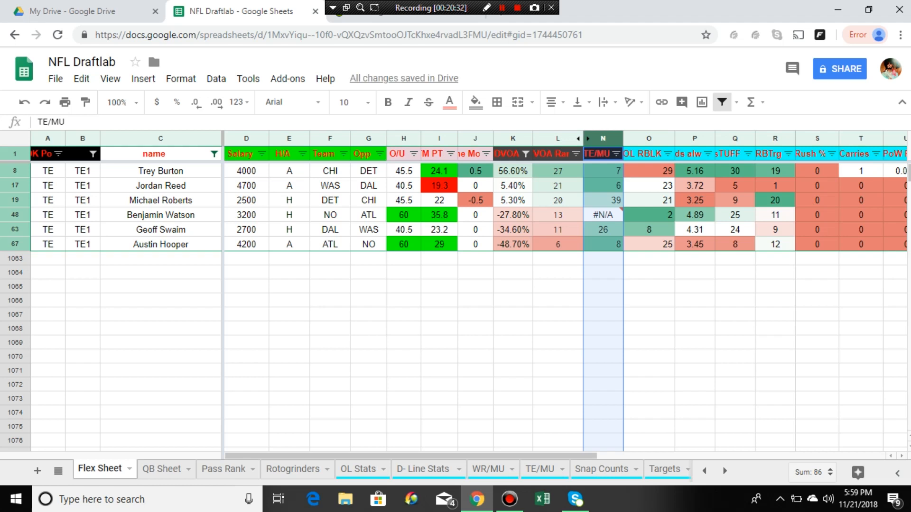
Compare Jordan Reed's and Trey Burton's salaries, switch to the DraftKings lineup page and add Trey Burton as tight end.
click(247, 185)
click(246, 171)
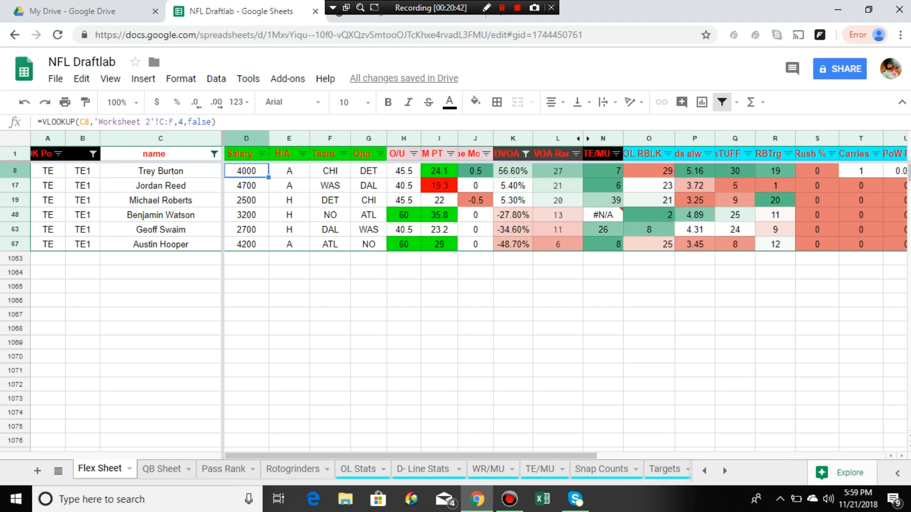
click(160, 171)
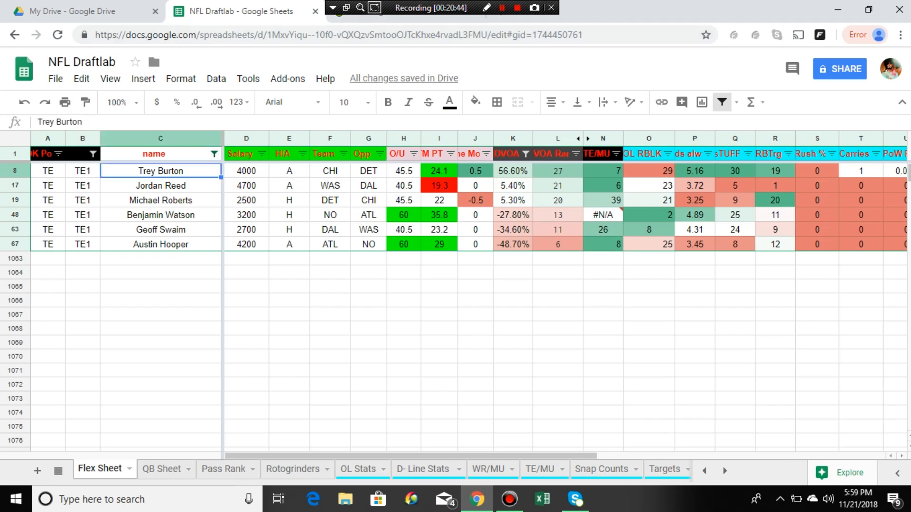
click(375, 18)
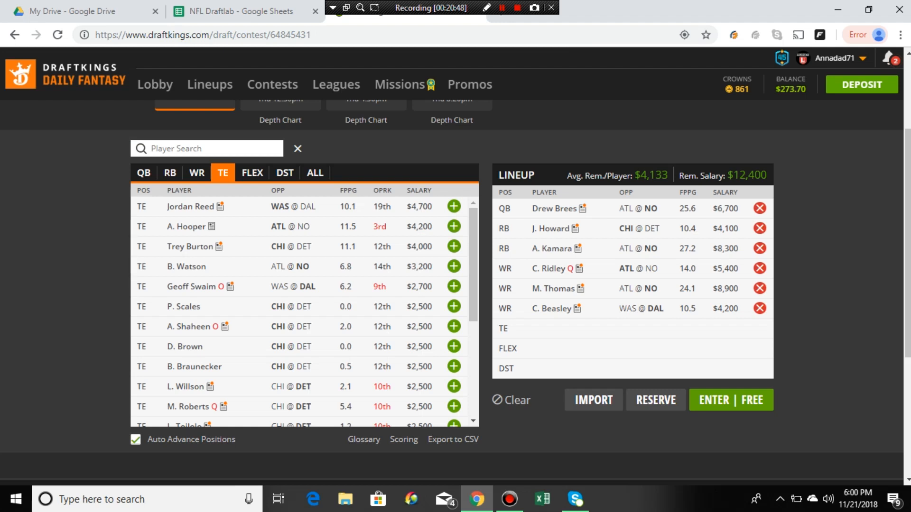
click(454, 246)
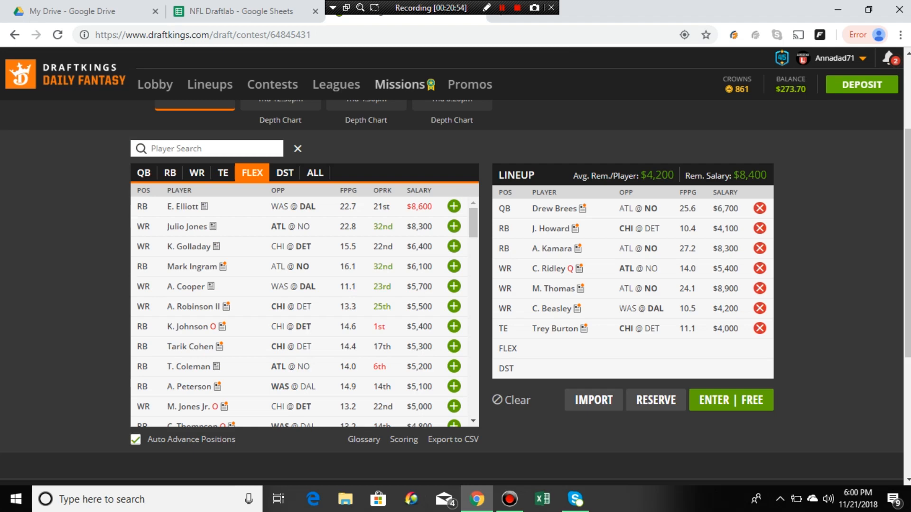
Return to the NFL Draftlab spreadsheet and sort the QB Sheet by OL Pass Prt. in descending order.
click(269, 13)
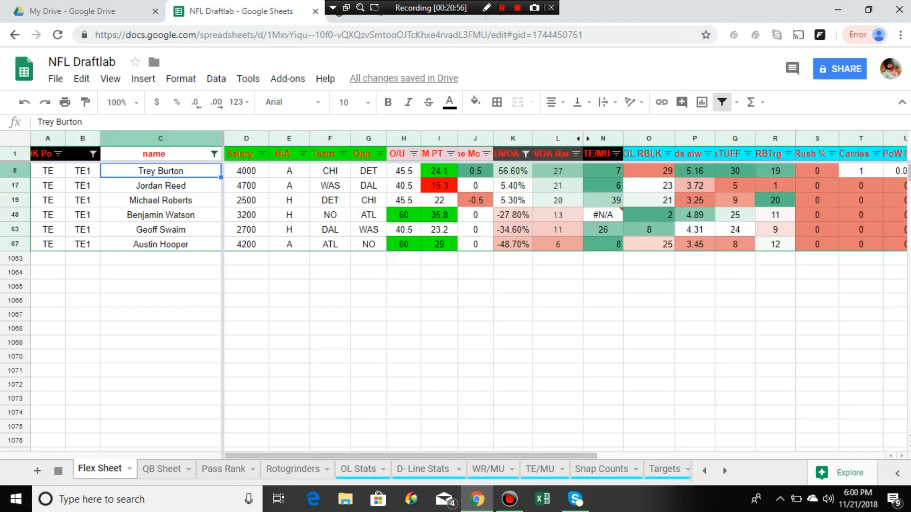
click(161, 469)
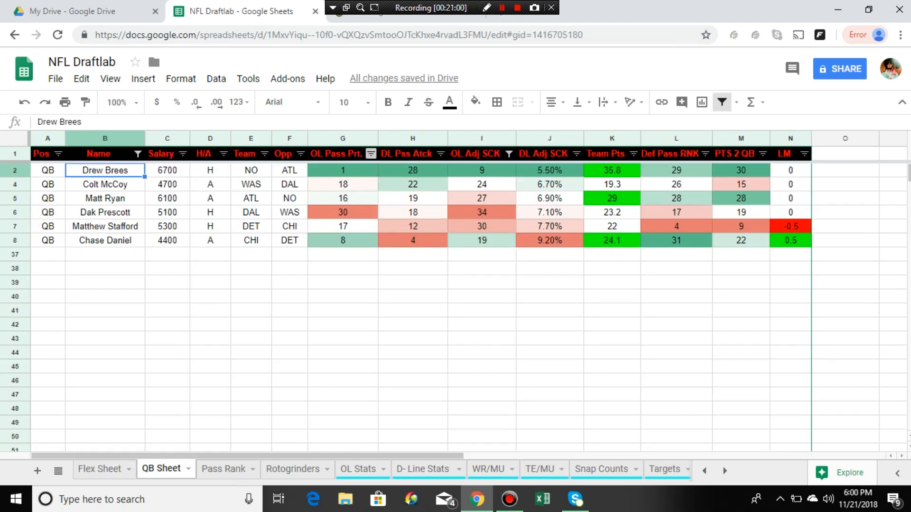
click(371, 153)
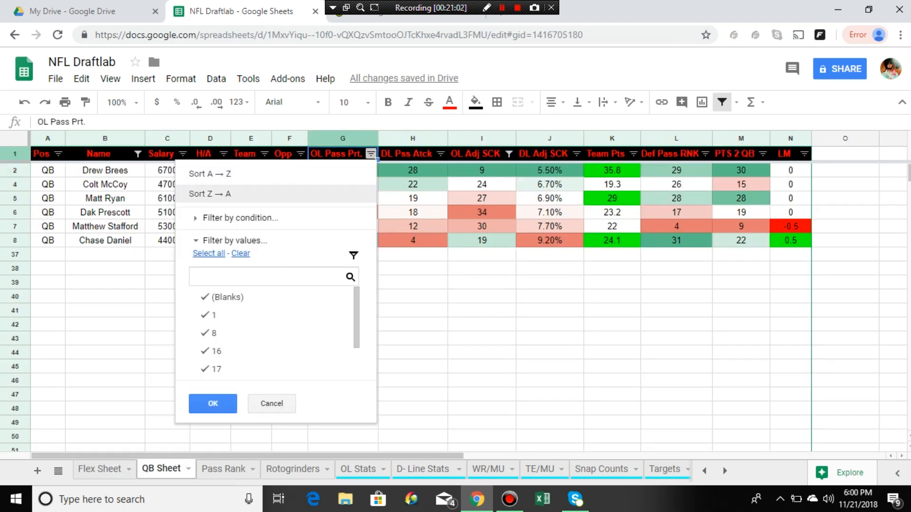
click(204, 194)
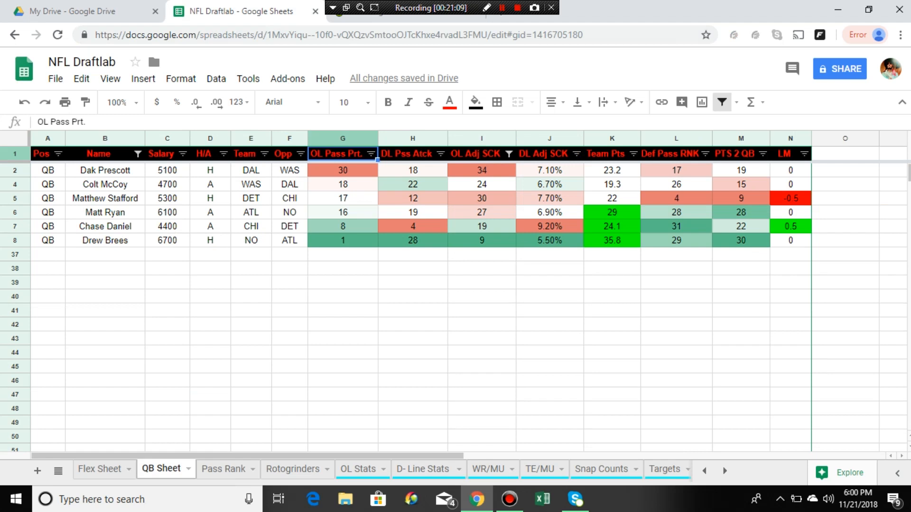
Check the opponents facing Matthew Stafford and Dak Prescott in the QB Sheet.
click(289, 198)
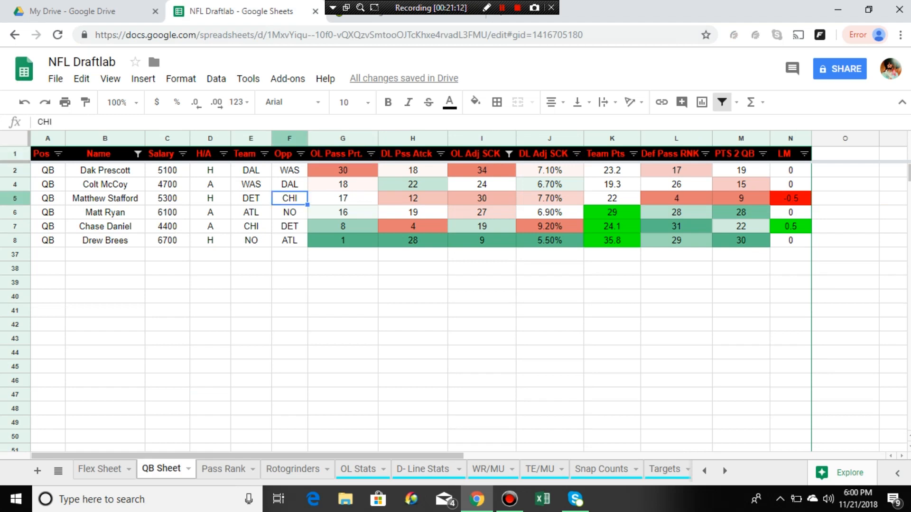
click(284, 155)
click(289, 170)
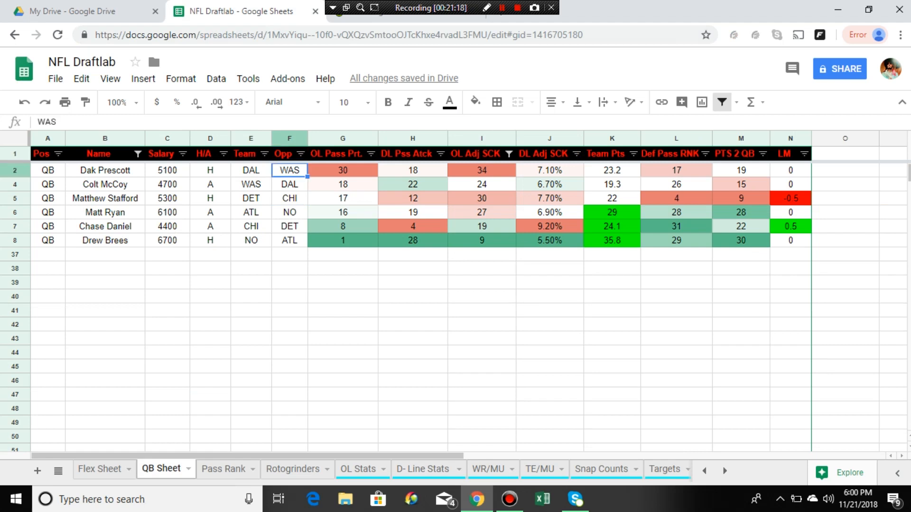
Check Dak Prescott's pass protection and Matthew Stafford's opponent, switch to the DraftKings lineup page and add the Bears as defense.
click(343, 171)
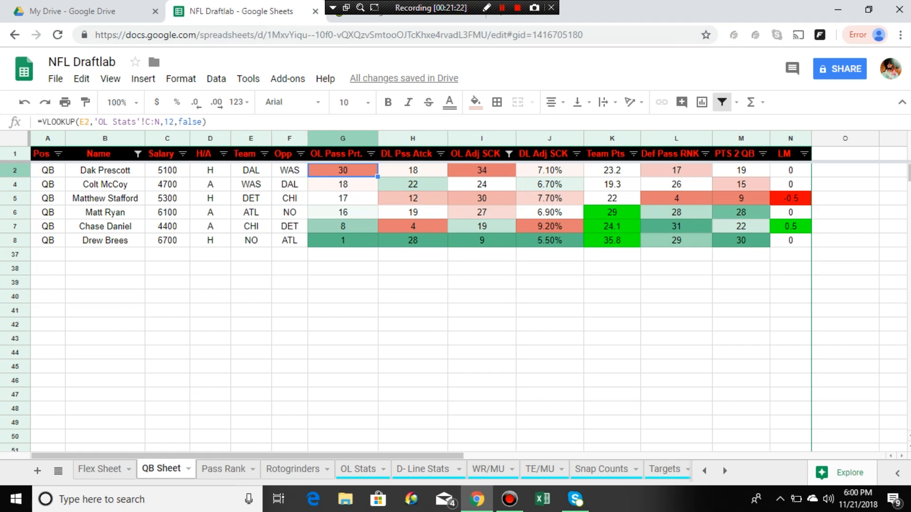
click(289, 198)
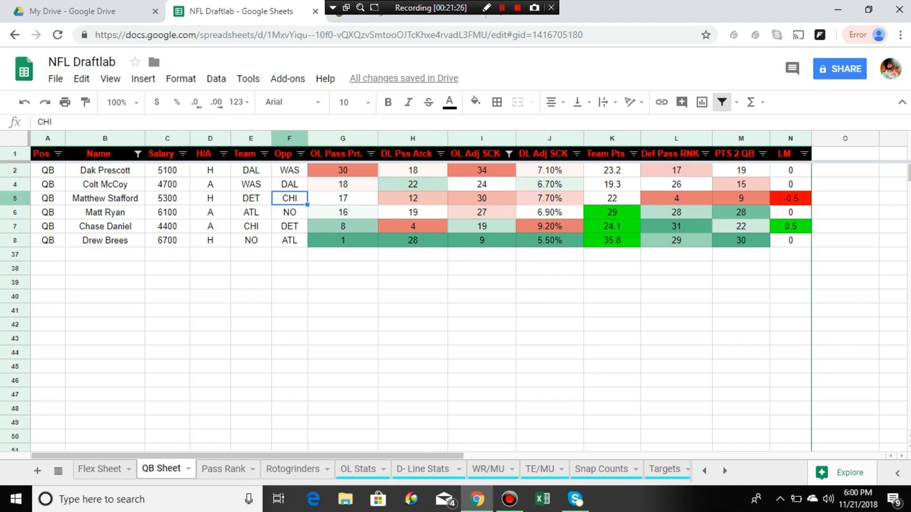
click(367, 18)
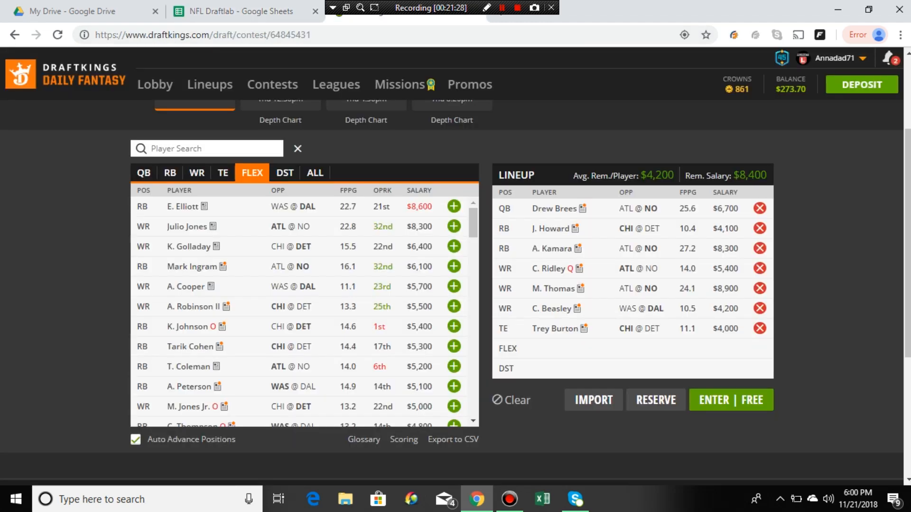
click(285, 173)
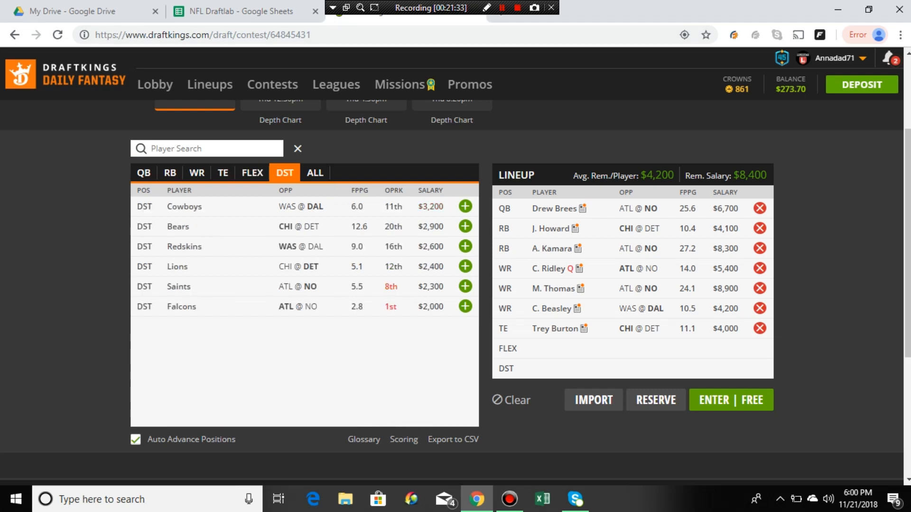
click(465, 226)
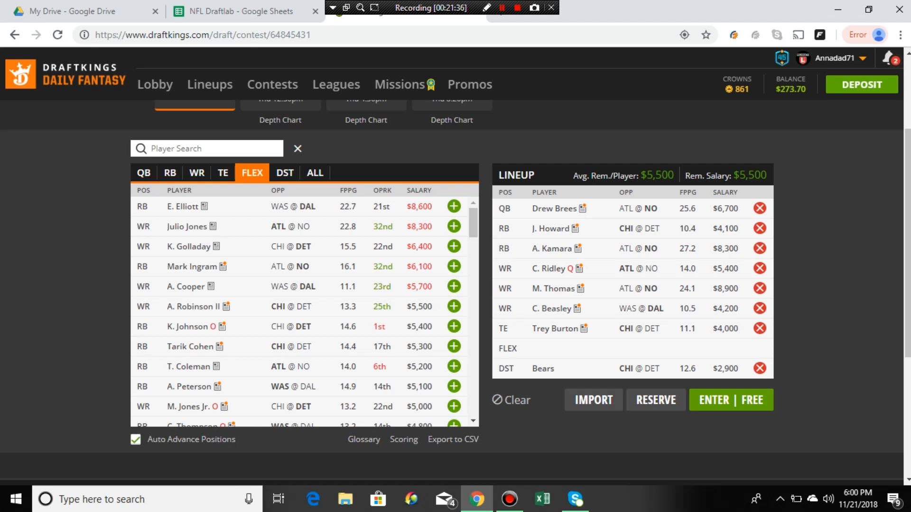
Return to the NFL Draftlab spreadsheet's Flex Sheet and reset the column B position filter to include all values.
click(237, 13)
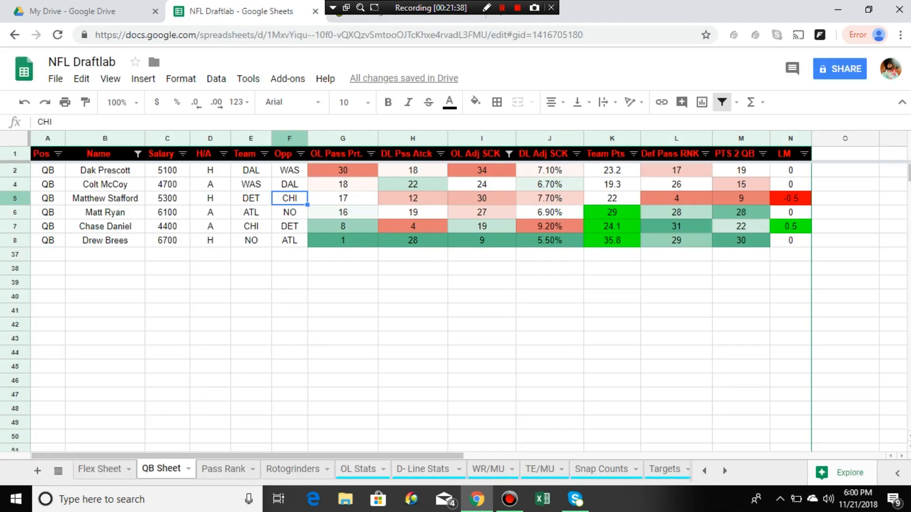
click(99, 469)
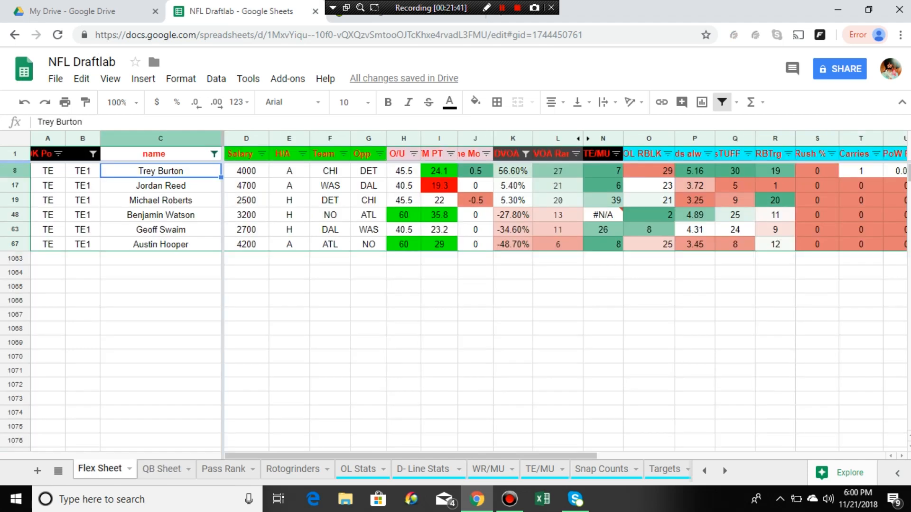
click(93, 153)
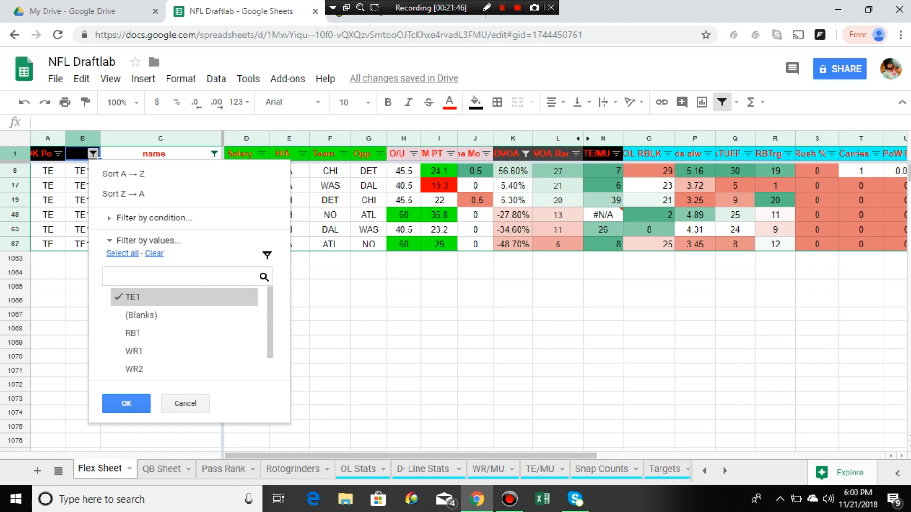
click(133, 297)
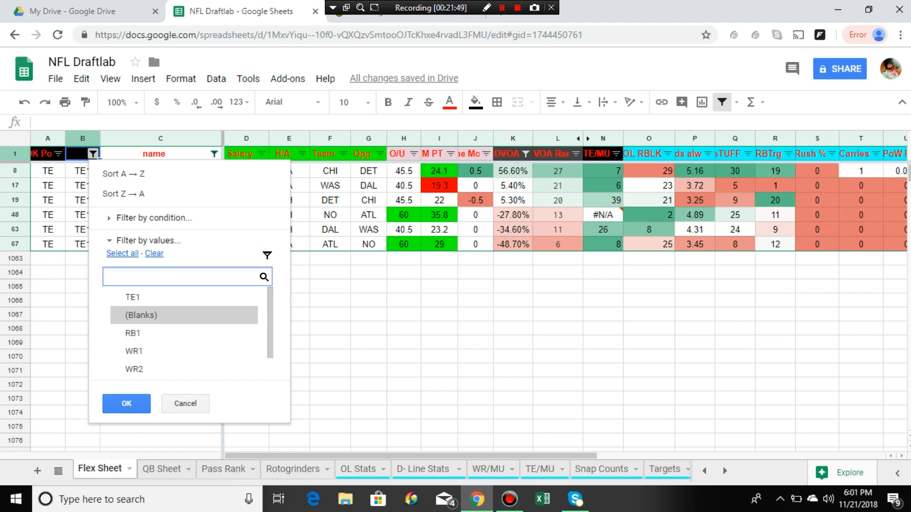
click(133, 298)
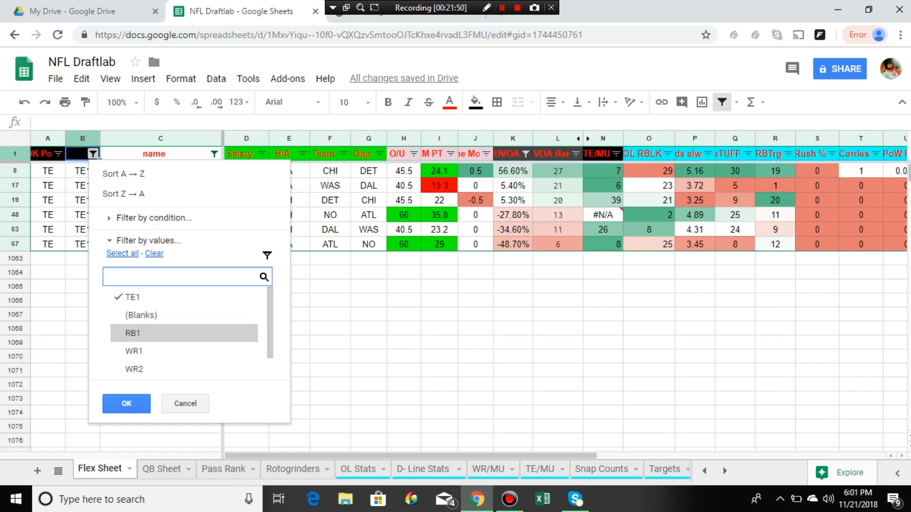
click(122, 253)
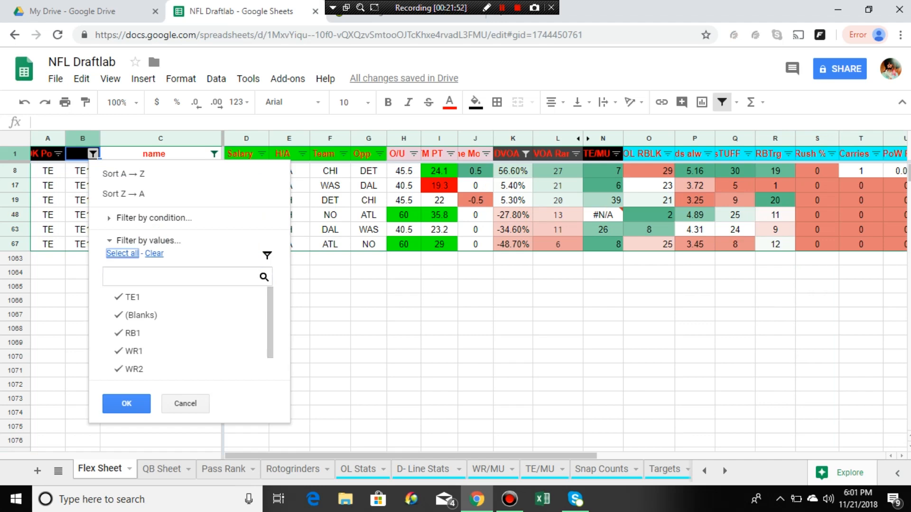
click(127, 404)
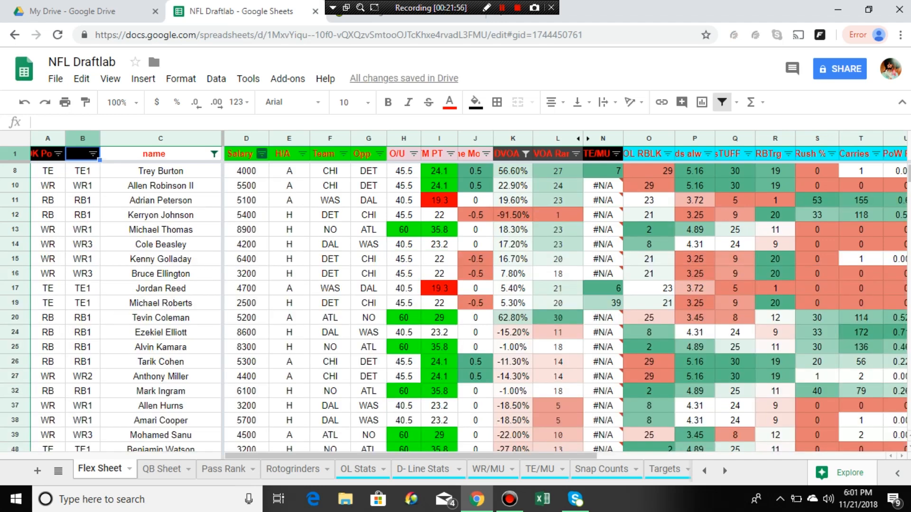
Filter the Flex Sheet's Salary column to exclude 5700, 6100, 6400, 8300, 8600 and 8900.
click(261, 153)
scroll(162, 332, down, 5)
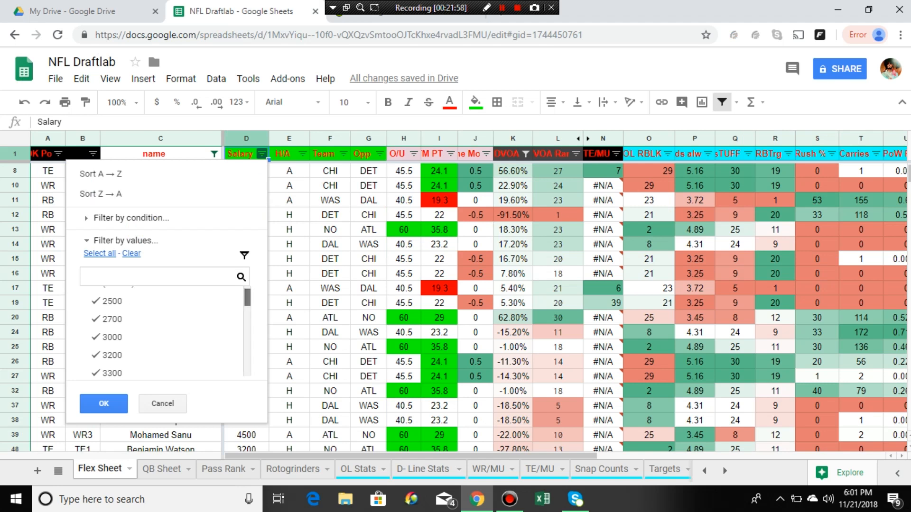
click(113, 365)
click(112, 348)
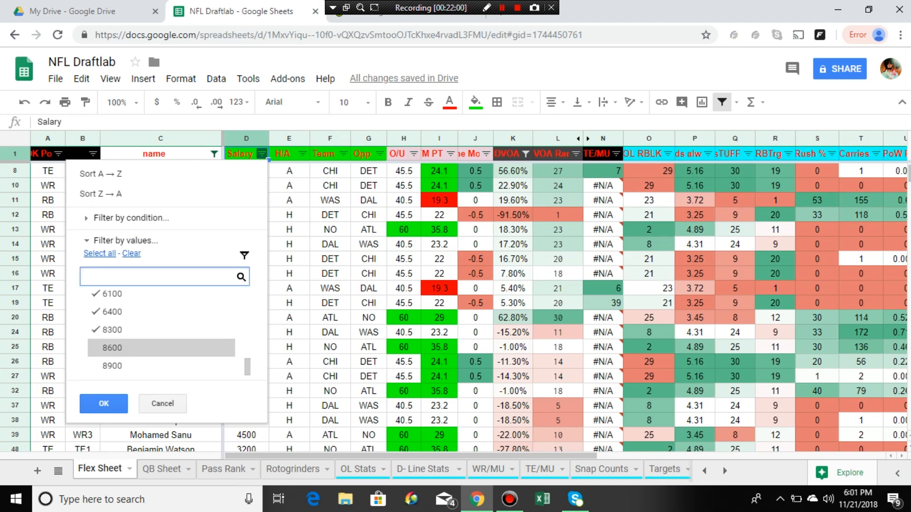
click(112, 329)
click(113, 311)
click(113, 294)
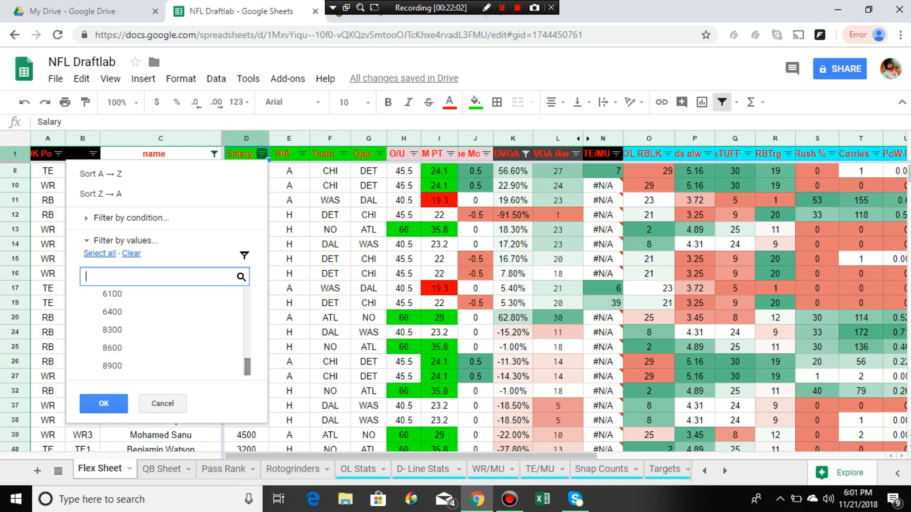
scroll(237, 332, up, 2)
click(112, 326)
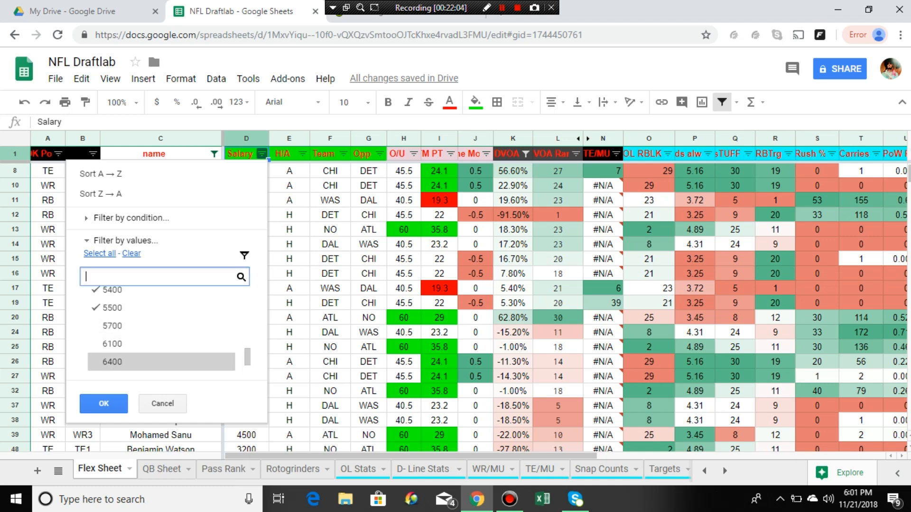
click(103, 404)
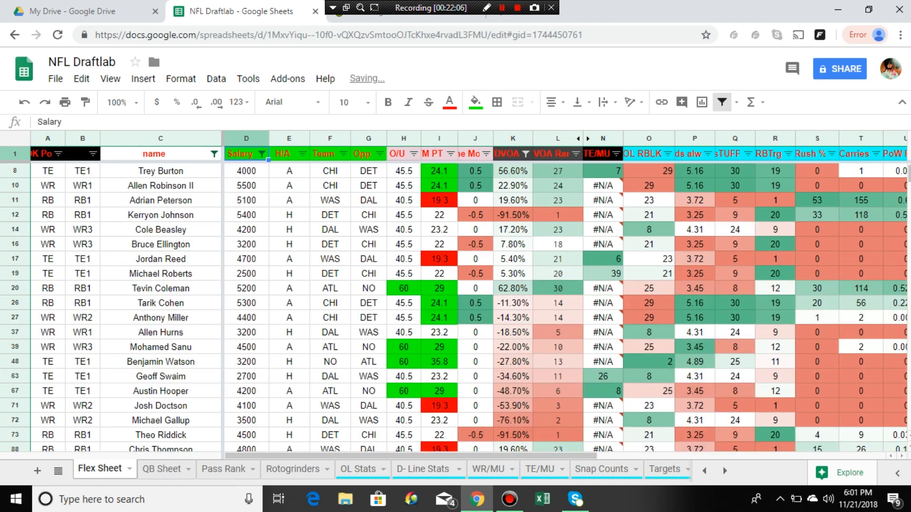
Filter the name column to exclude Kerryon Johnson and already rostered players, including Trey Burton, Jordan Howard and Cole Beasley.
click(214, 153)
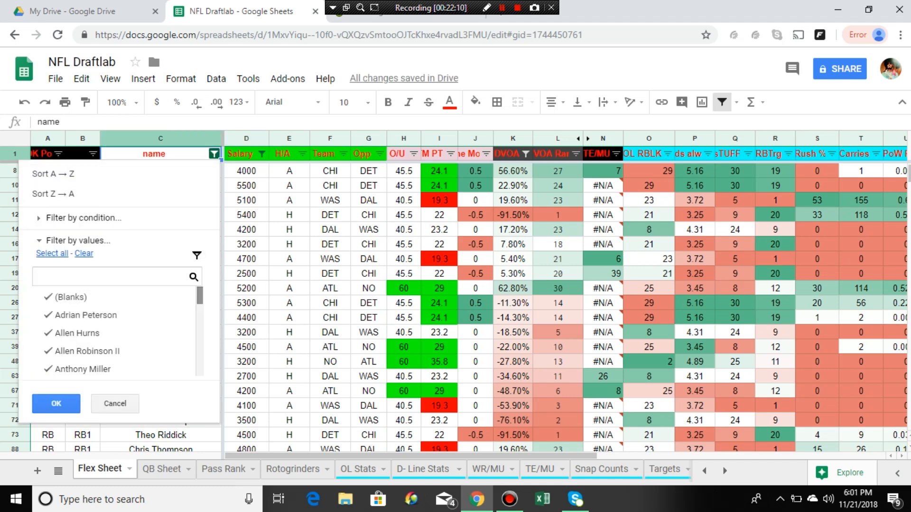
drag(200, 296, 200, 338)
click(77, 349)
click(88, 354)
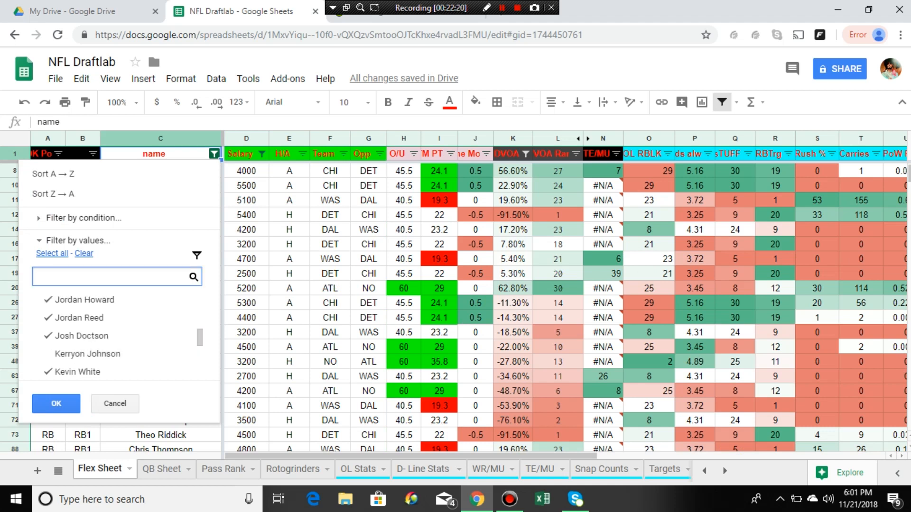
drag(200, 338, 200, 326)
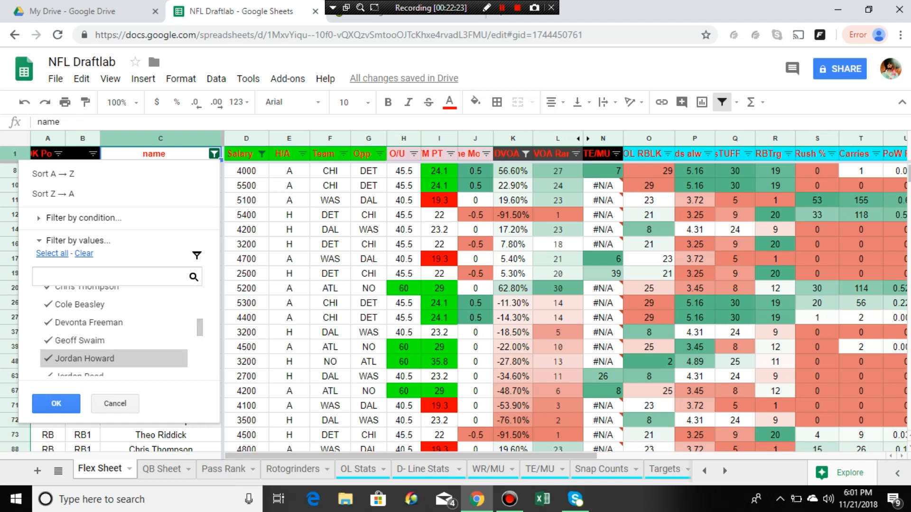
click(85, 369)
drag(200, 327, 200, 294)
click(80, 347)
click(80, 354)
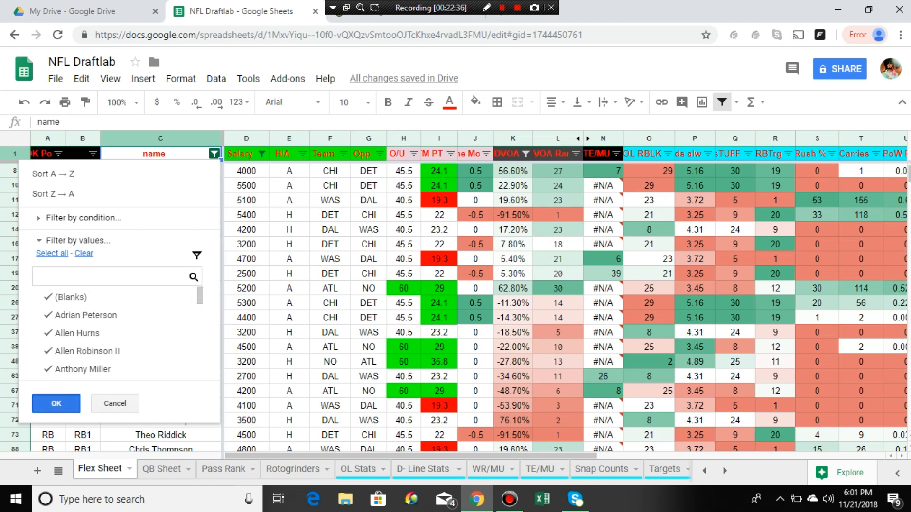
click(56, 403)
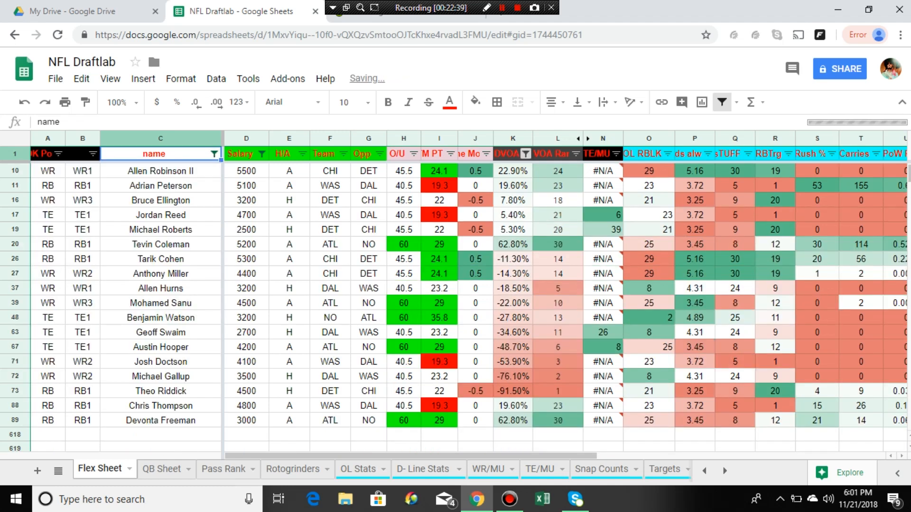
Sort the Flex Sheet by DVOA in descending order and unhide the WR/MU column.
click(525, 154)
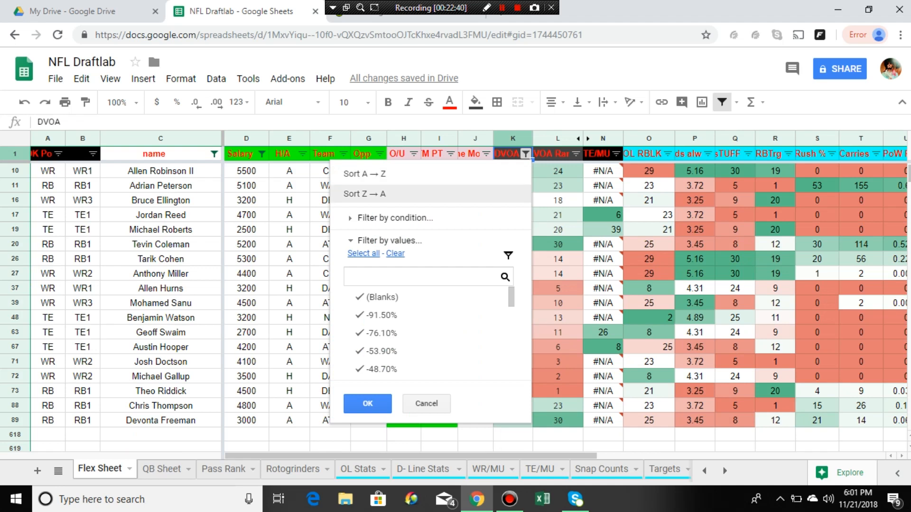
click(364, 194)
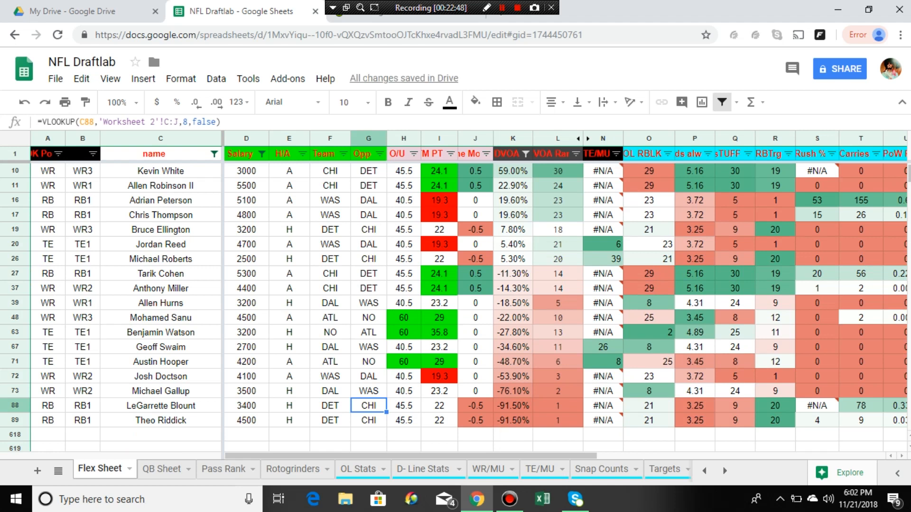
click(160, 186)
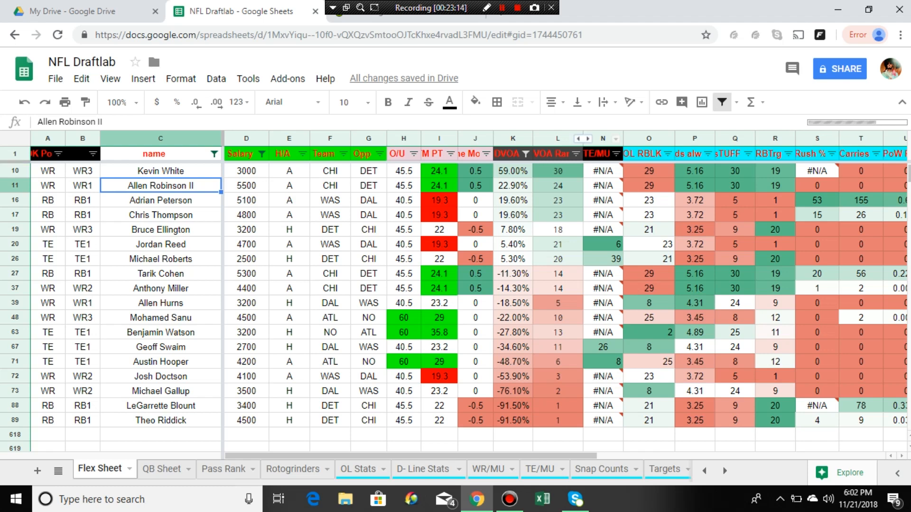
click(583, 139)
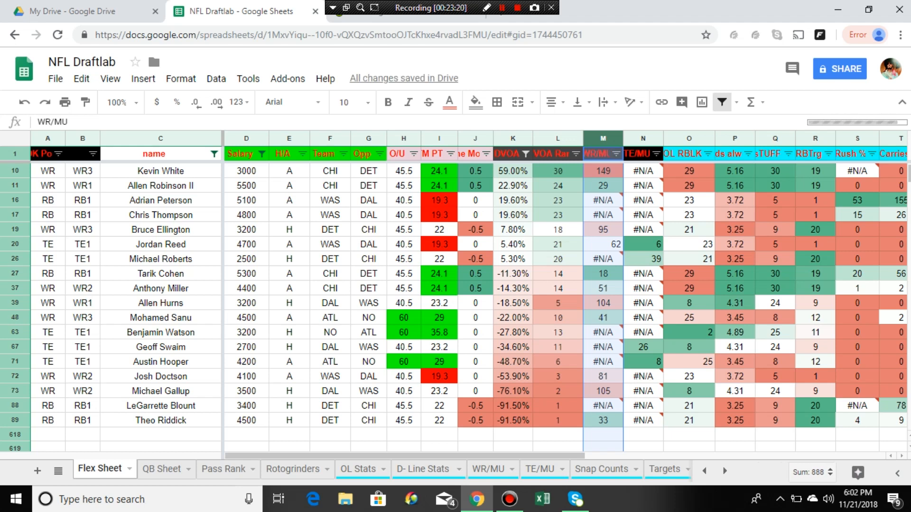
Review Tarik Cohen's team points, line move, DVOA, WR/MU, carries, rush percentage and RB target figures.
click(161, 274)
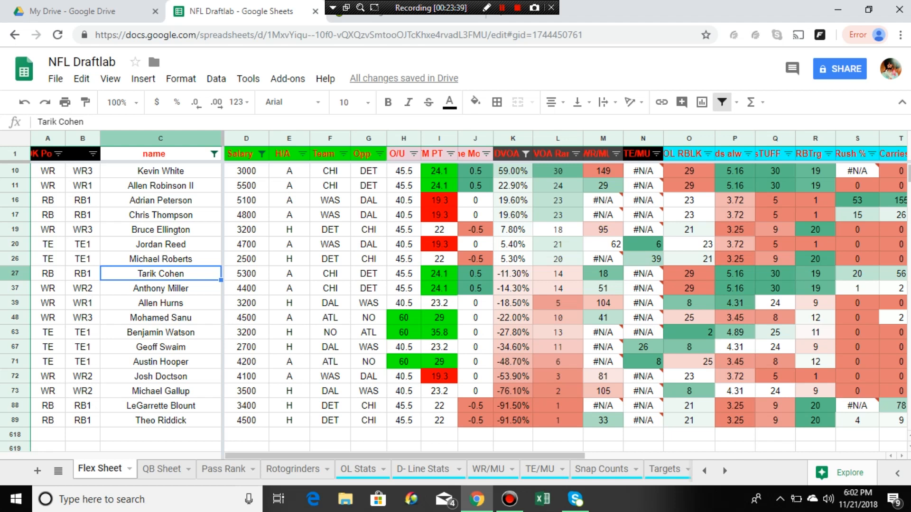
click(439, 274)
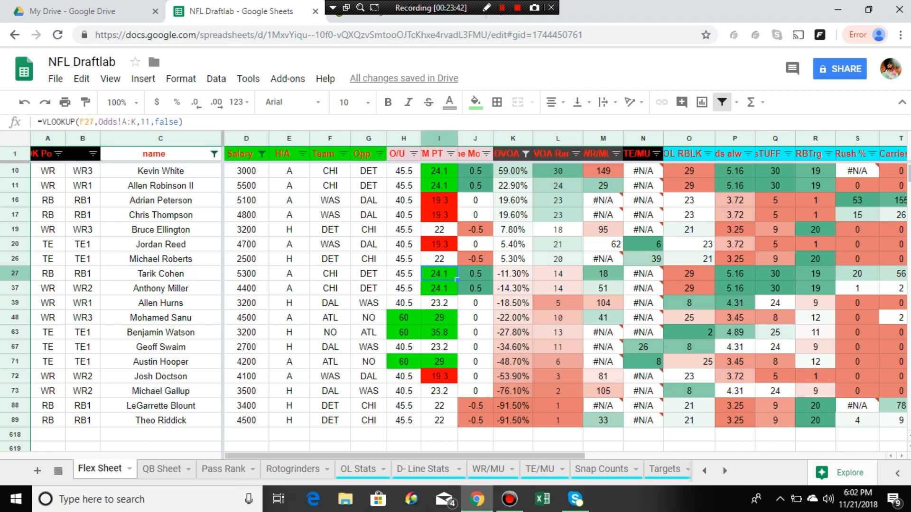
click(475, 274)
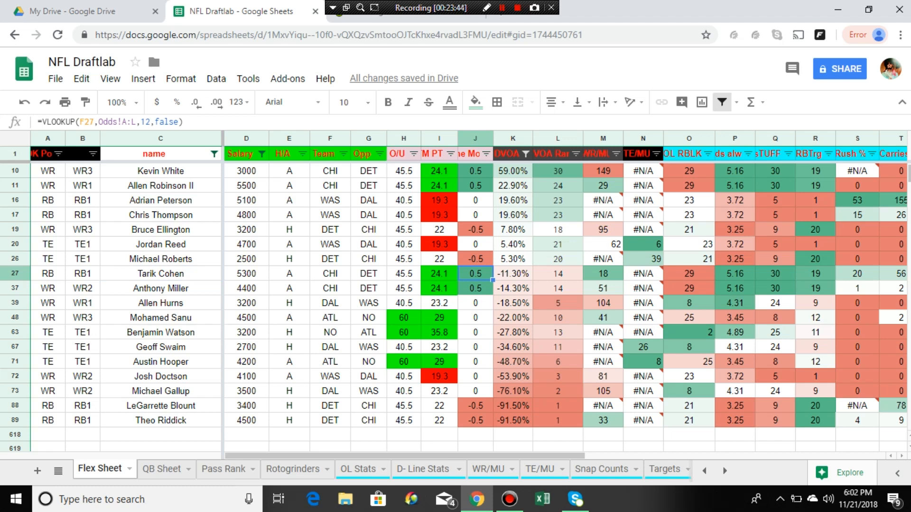
click(513, 274)
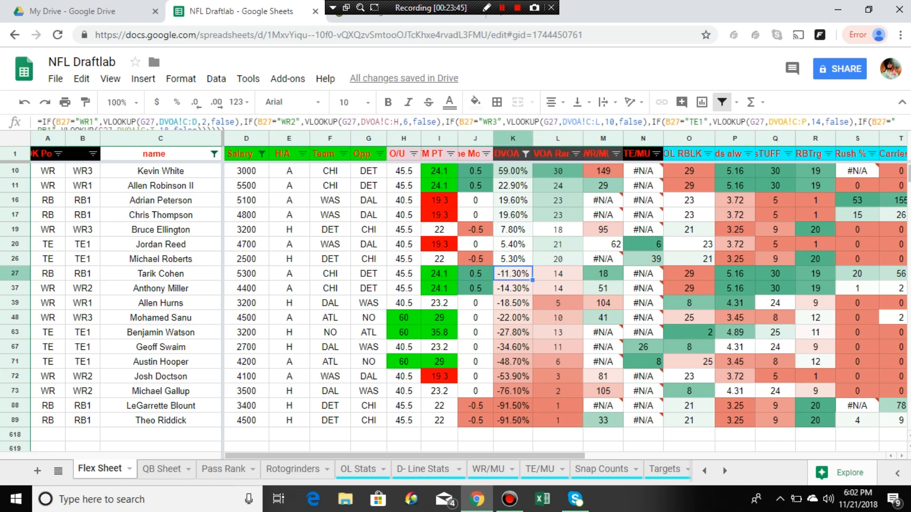
click(603, 274)
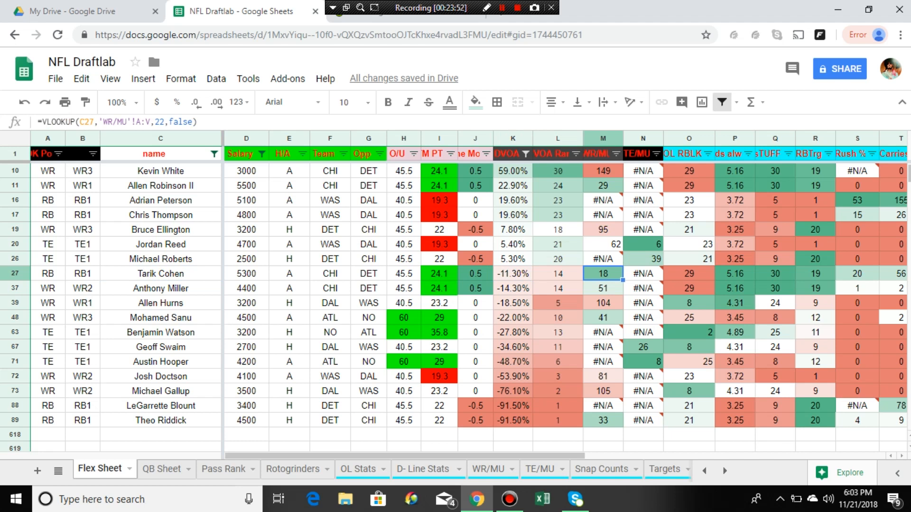
click(894, 274)
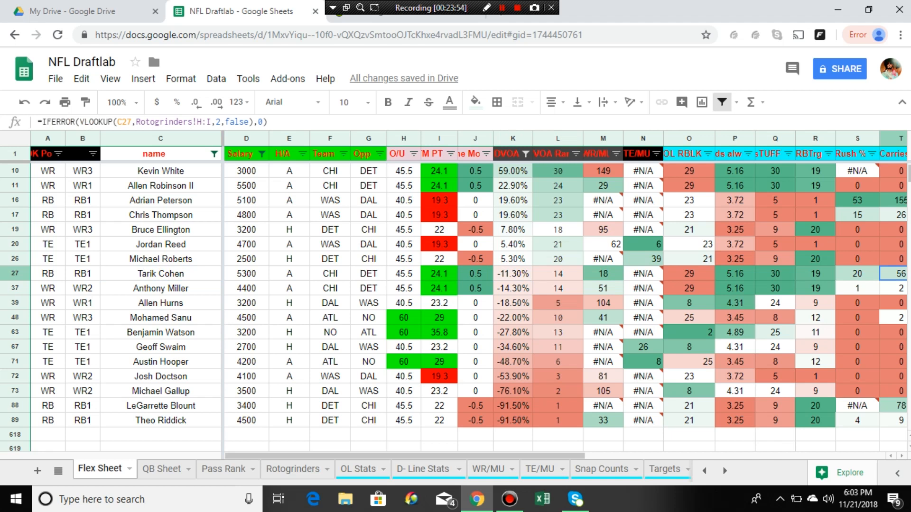
click(858, 274)
click(815, 274)
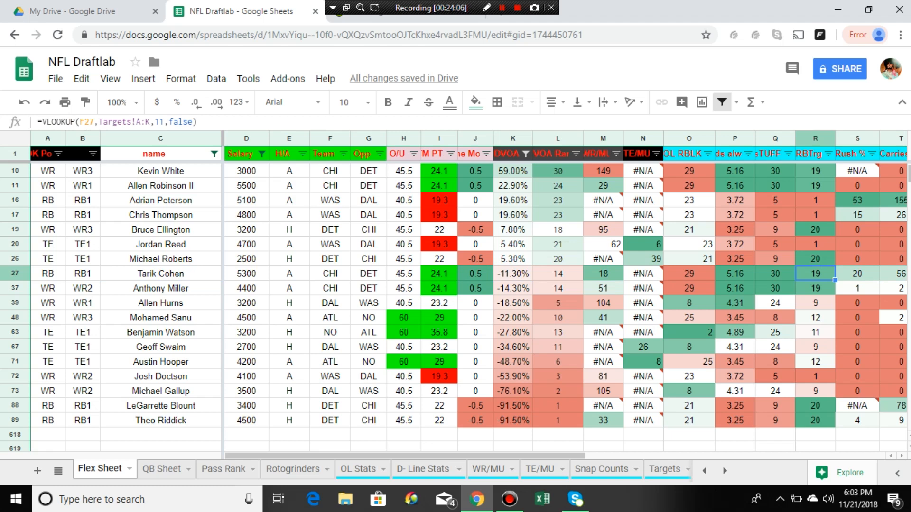
Check Kevin White's WR/MU matchup value in the sorted Flex Sheet.
scroll(470, 304, up, 1)
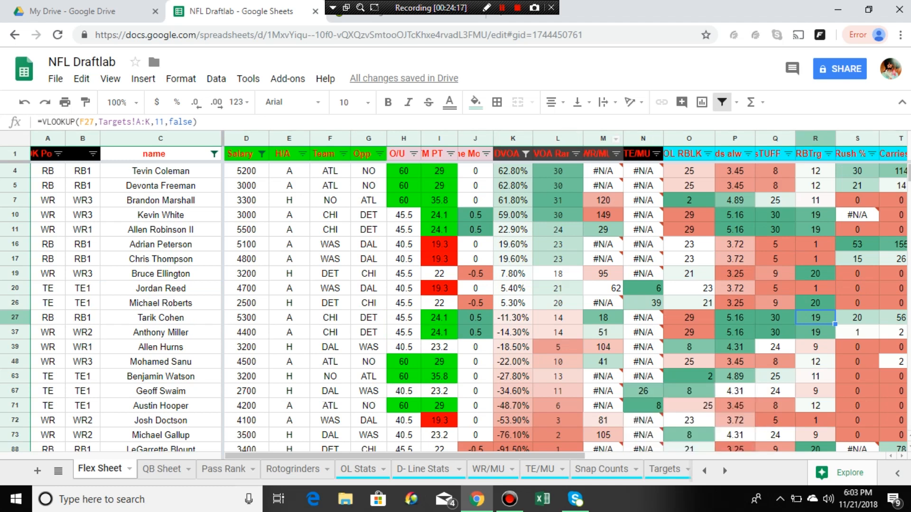
click(602, 139)
click(603, 215)
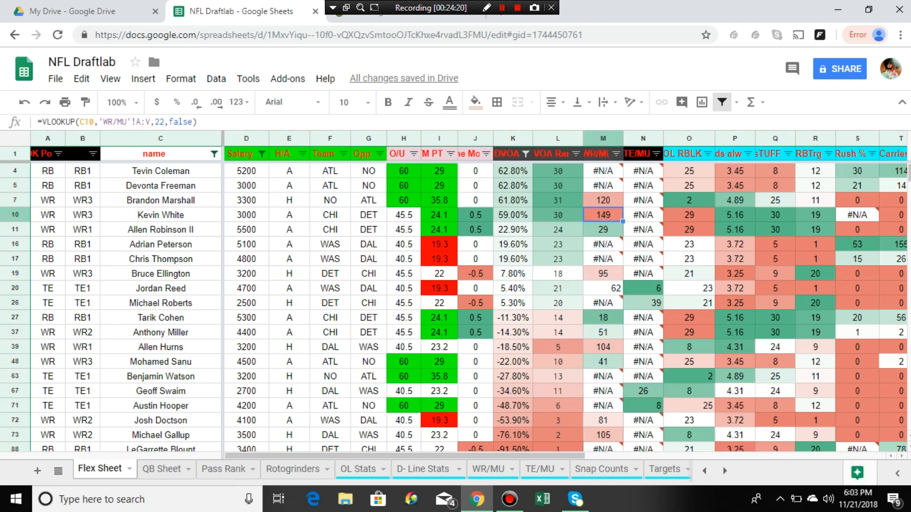
Hide the WR/MU and TE/MU columns in the Flex Sheet.
drag(603, 139, 641, 138)
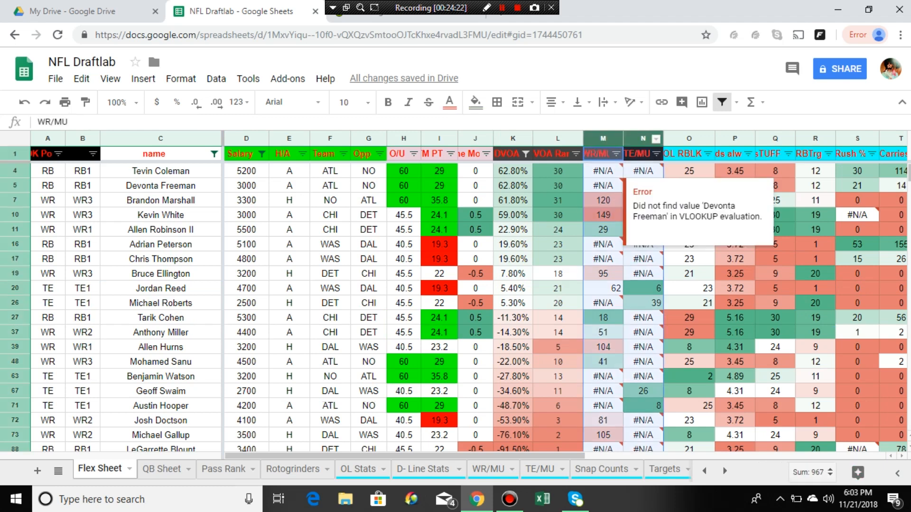
right_click(615, 186)
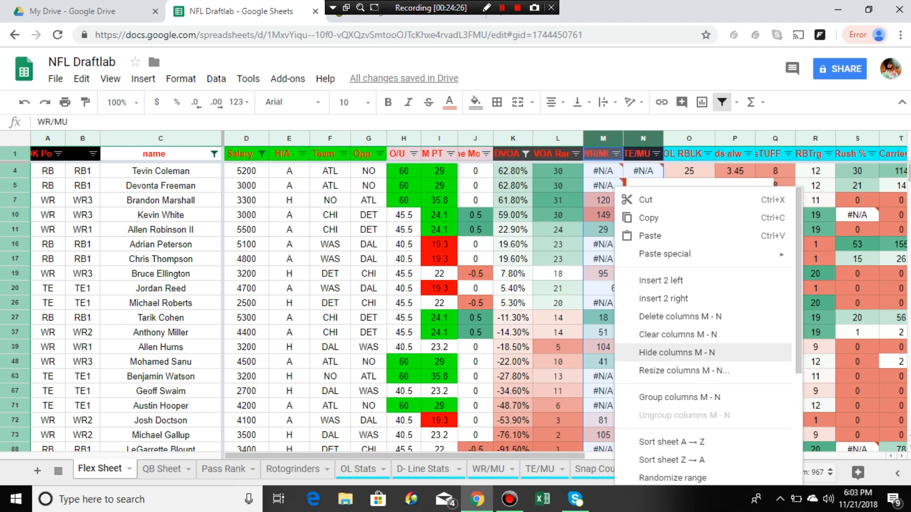
click(677, 352)
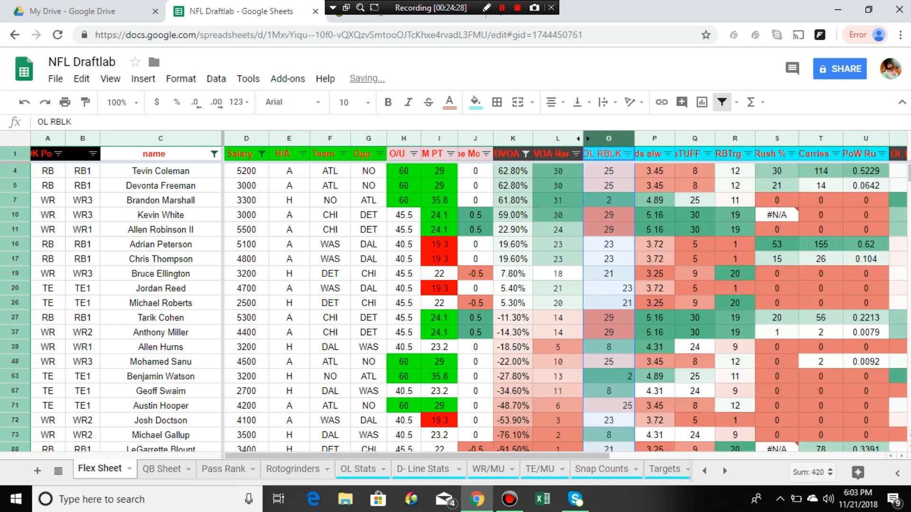
Review Tevin Coleman's offensive line, opposing run defense, RB target, rush share, carries, pass blocking and target figures across his row.
click(609, 289)
click(609, 172)
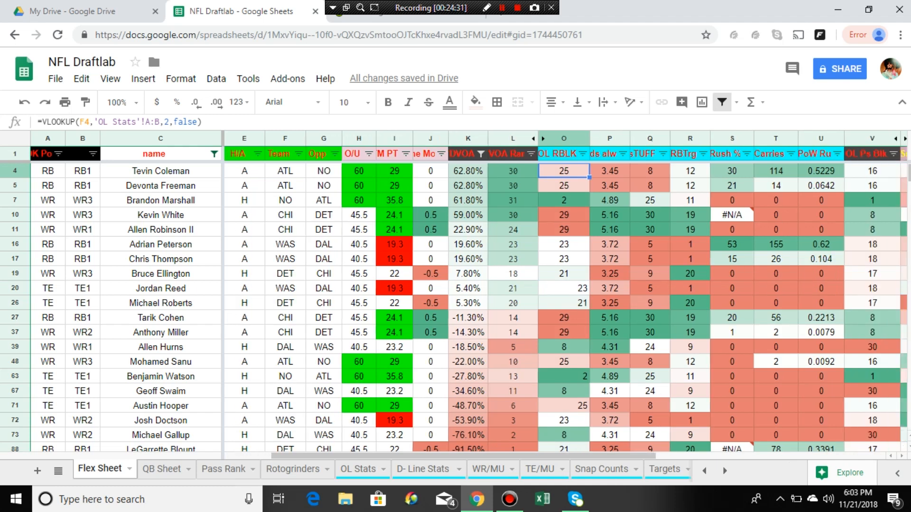
scroll(564, 308, right, 5)
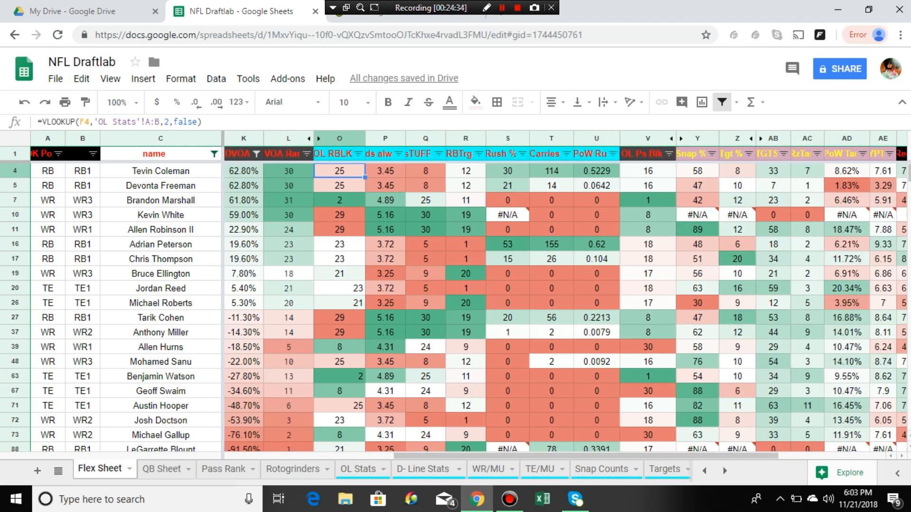
click(385, 171)
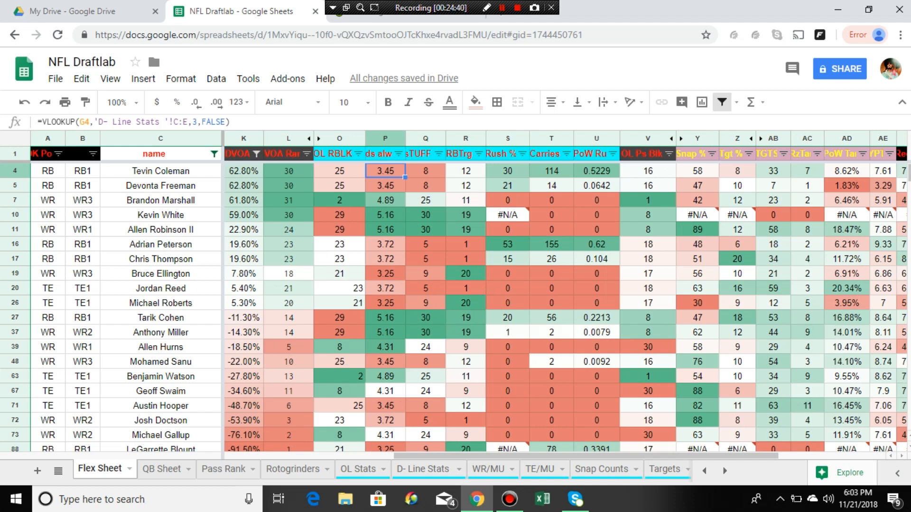
click(425, 170)
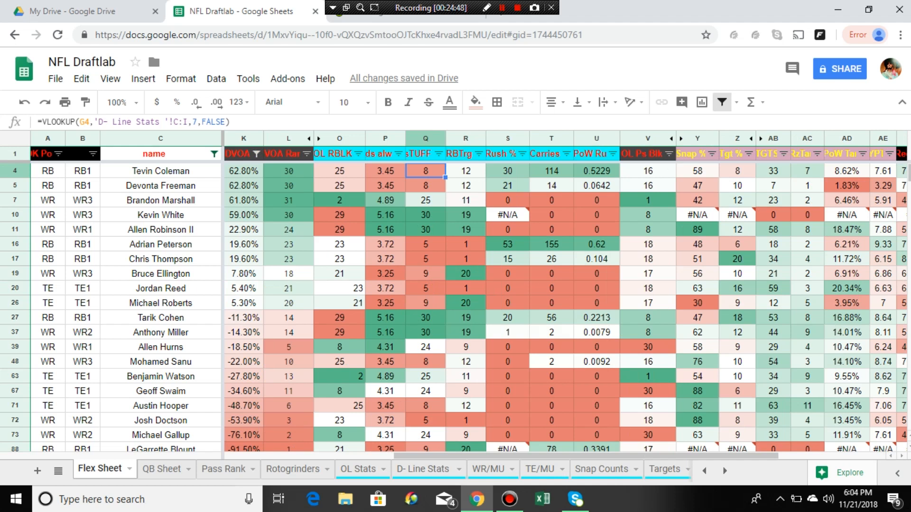
click(466, 171)
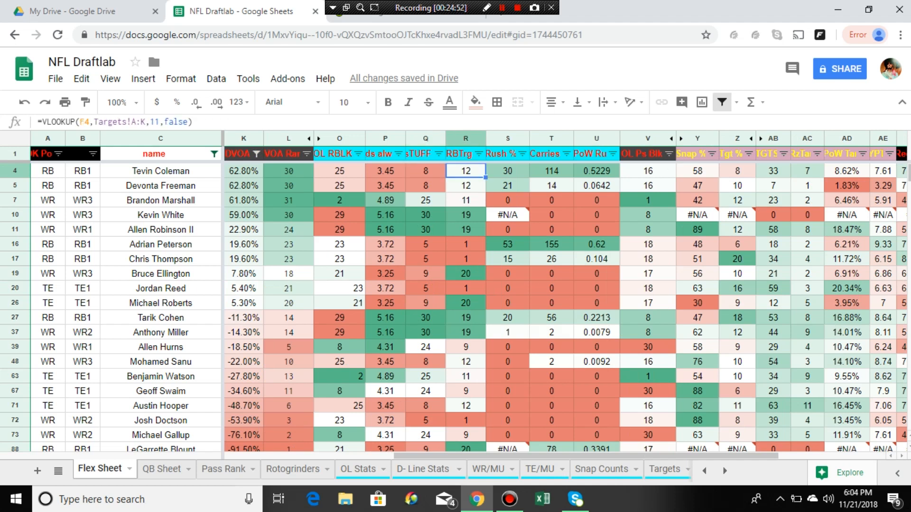
click(508, 171)
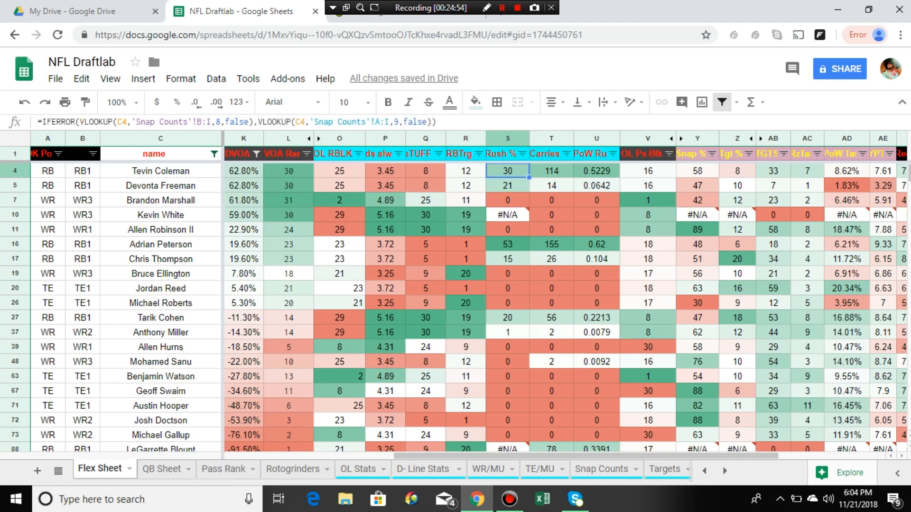
click(552, 170)
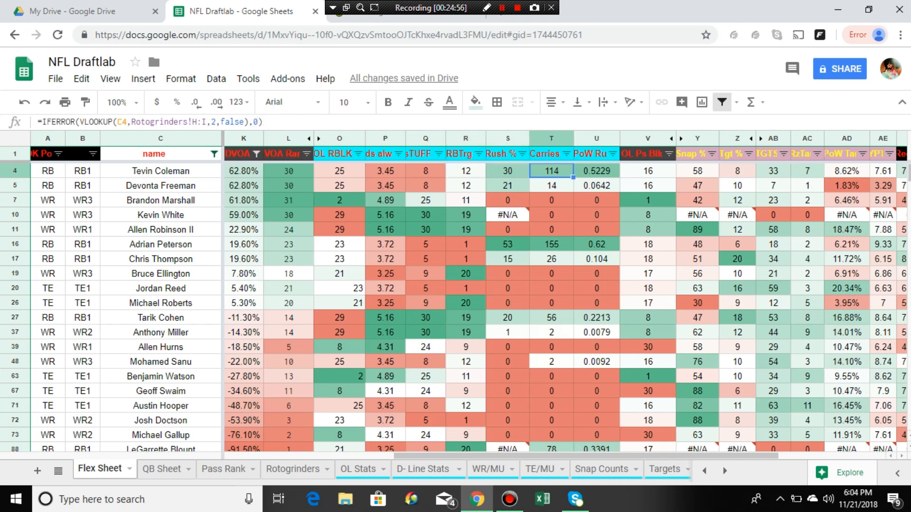
click(597, 171)
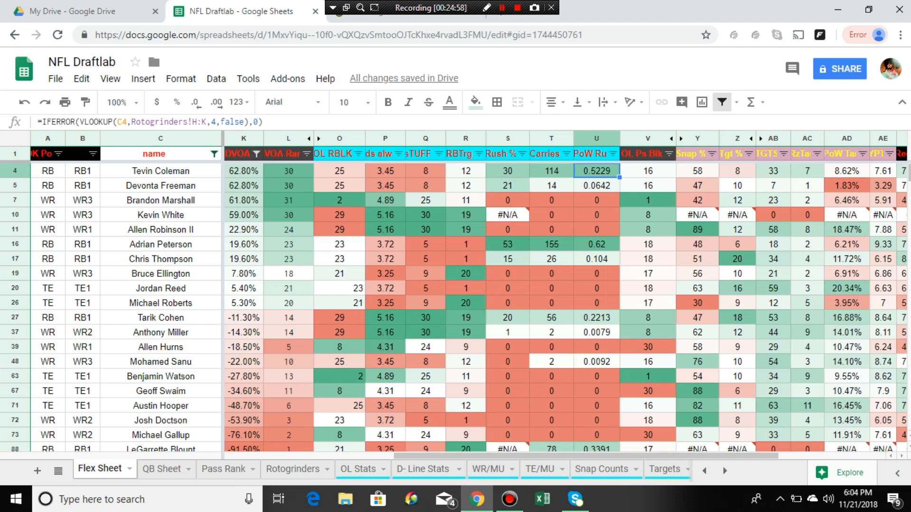
click(648, 171)
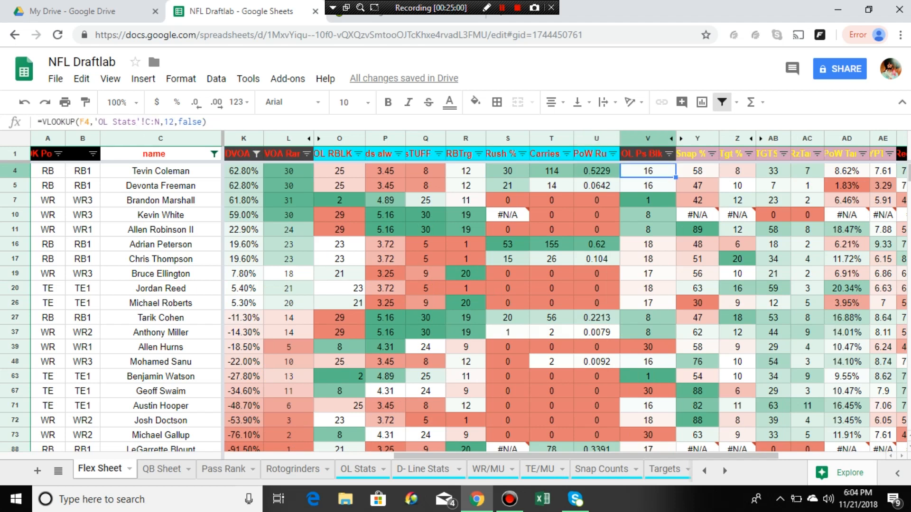
click(737, 171)
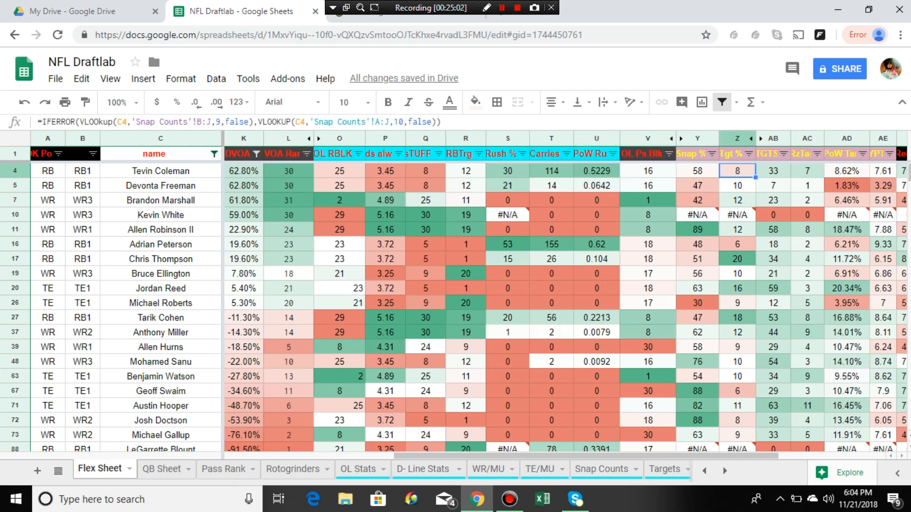
click(773, 171)
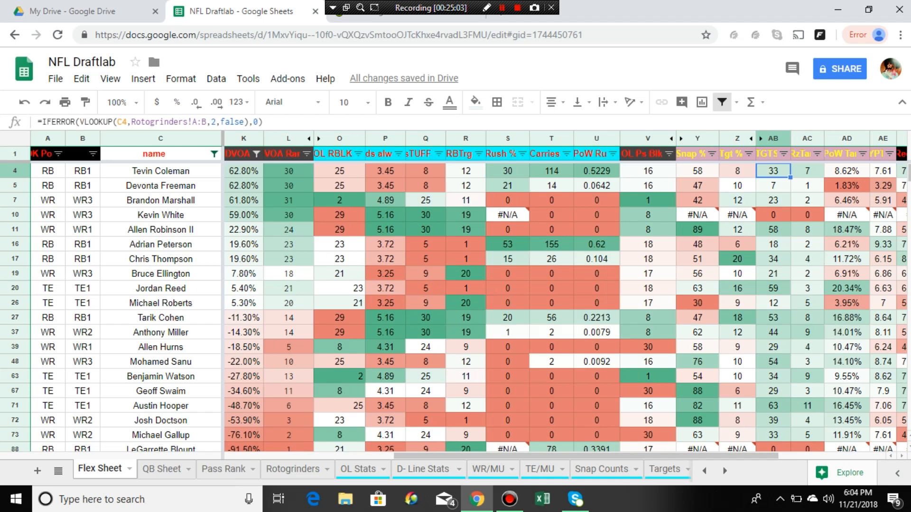
Sort the Flex Sheet by the Val column in descending order.
drag(700, 456, 745, 456)
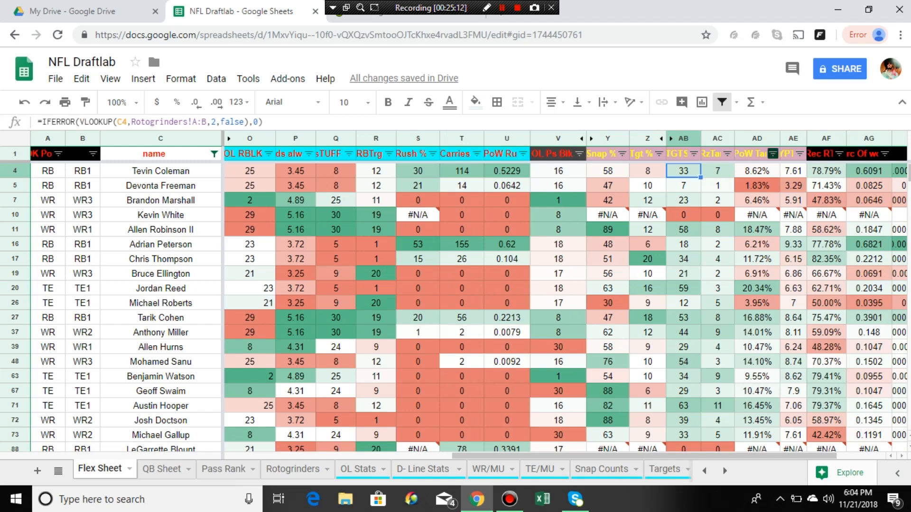
drag(759, 456, 764, 456)
scroll(828, 154, right, 2)
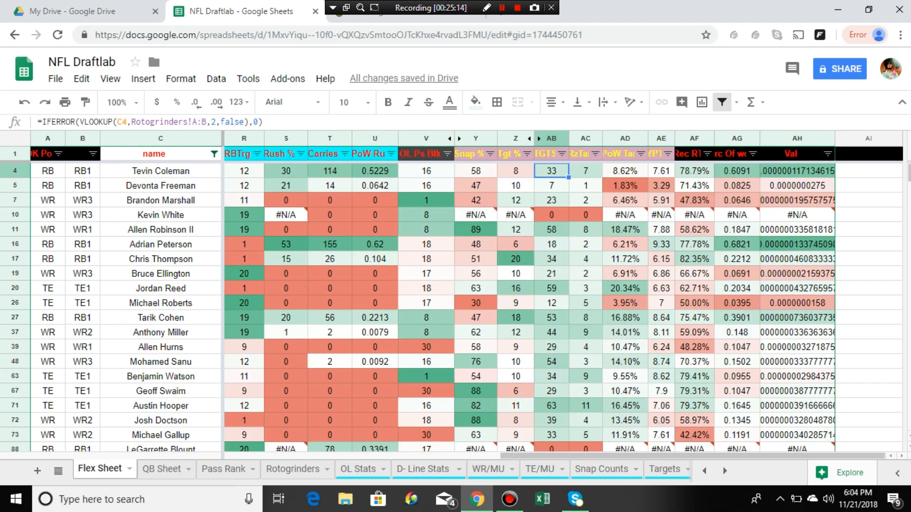
click(827, 154)
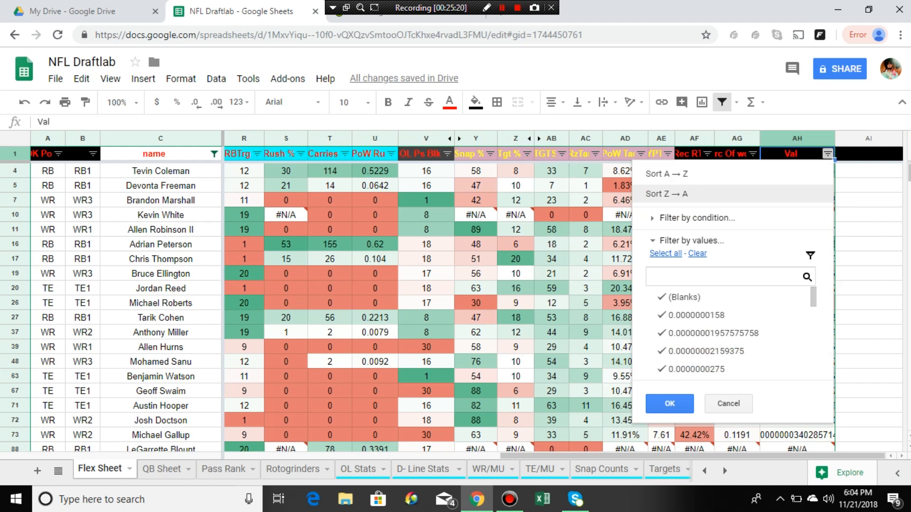
click(666, 194)
click(664, 405)
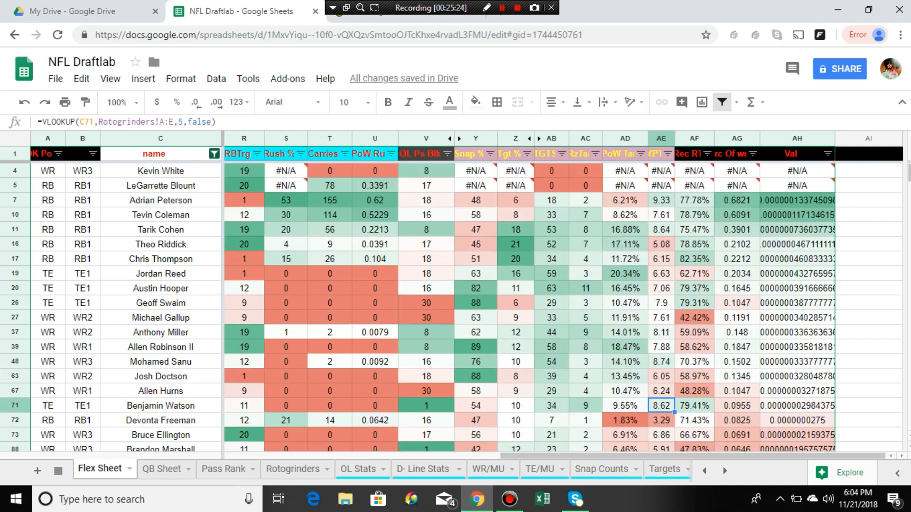
Exclude LeGarrette Blount and Kevin White from the name column filter.
click(214, 153)
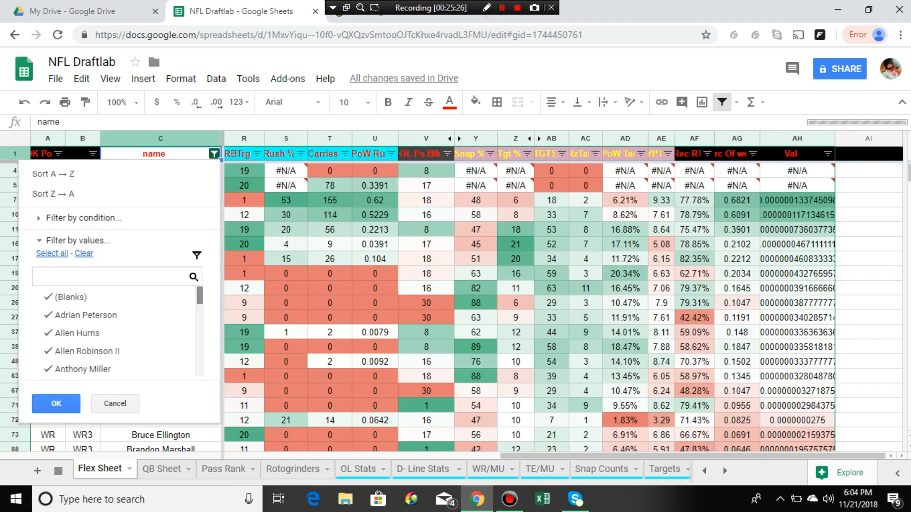
scroll(114, 327, down, 2)
scroll(114, 330, down, 4)
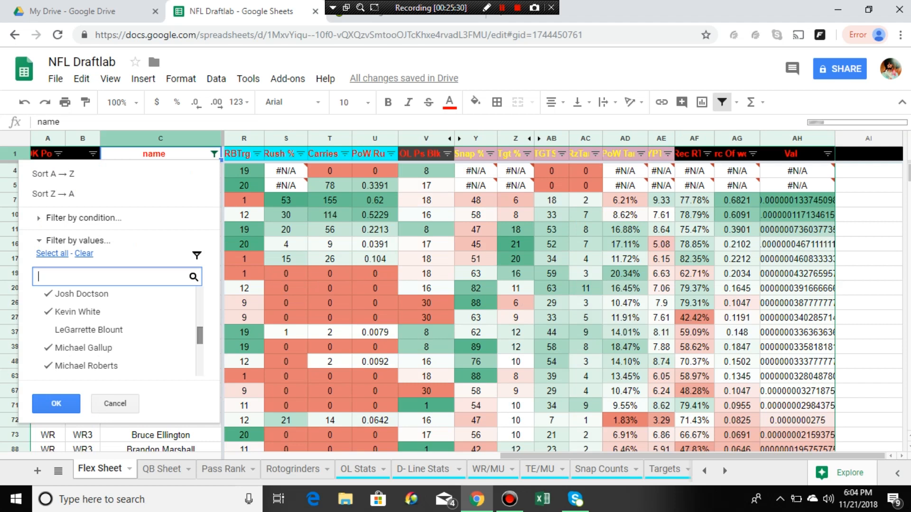
scroll(114, 322, up, 3)
scroll(114, 332, down, 3)
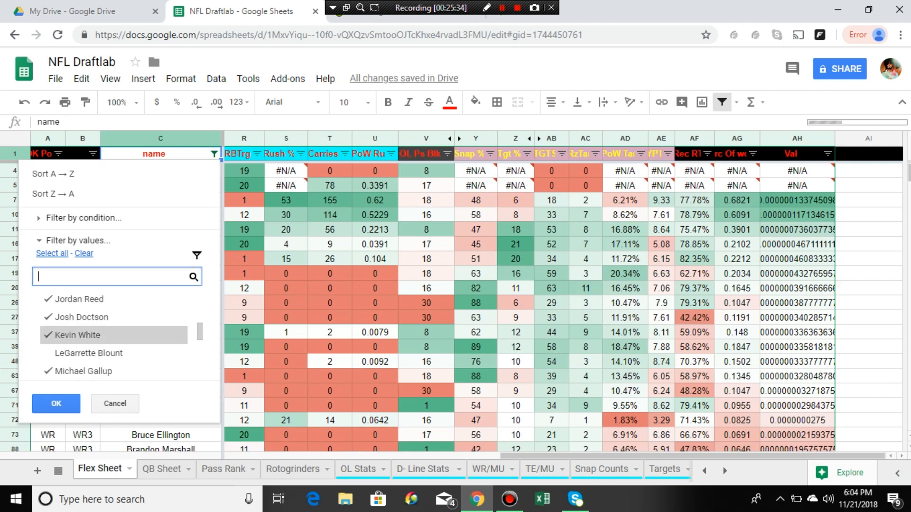
click(78, 335)
click(56, 404)
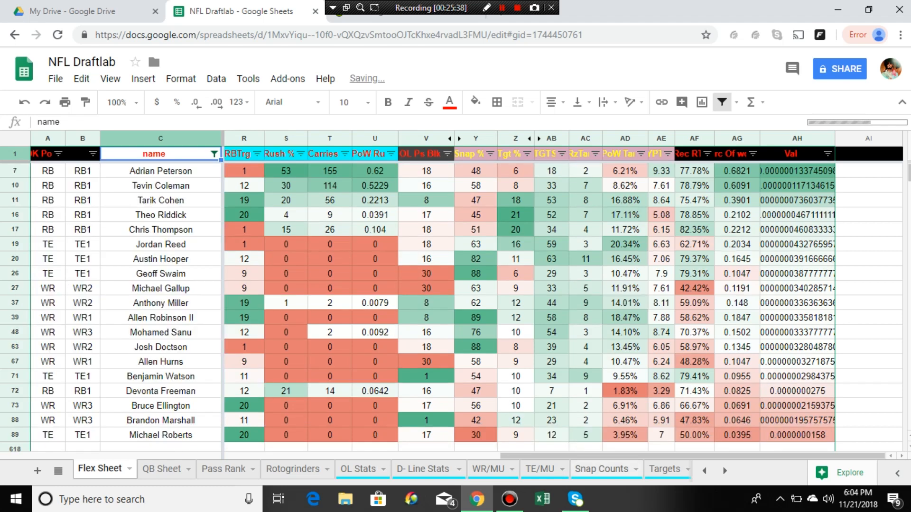
Filter the name column to show only Tarik Cohen and Tevin Coleman.
drag(608, 456, 333, 456)
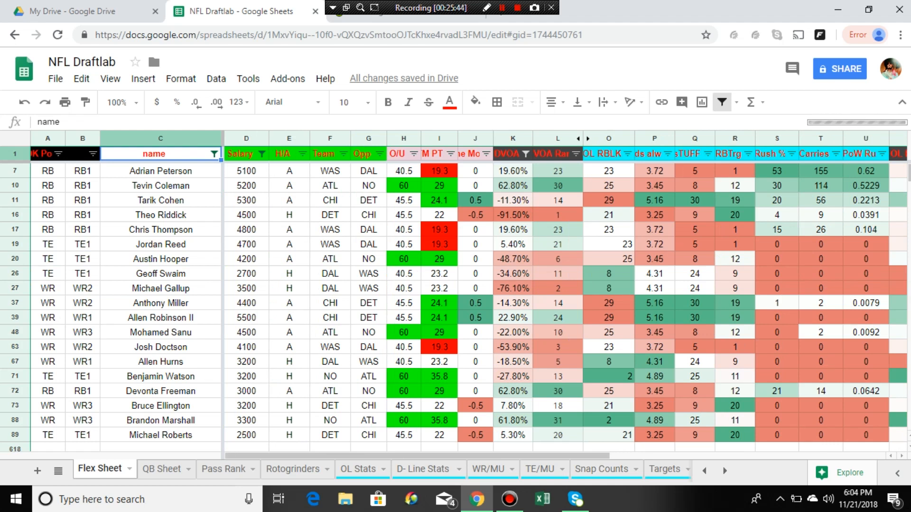
click(214, 153)
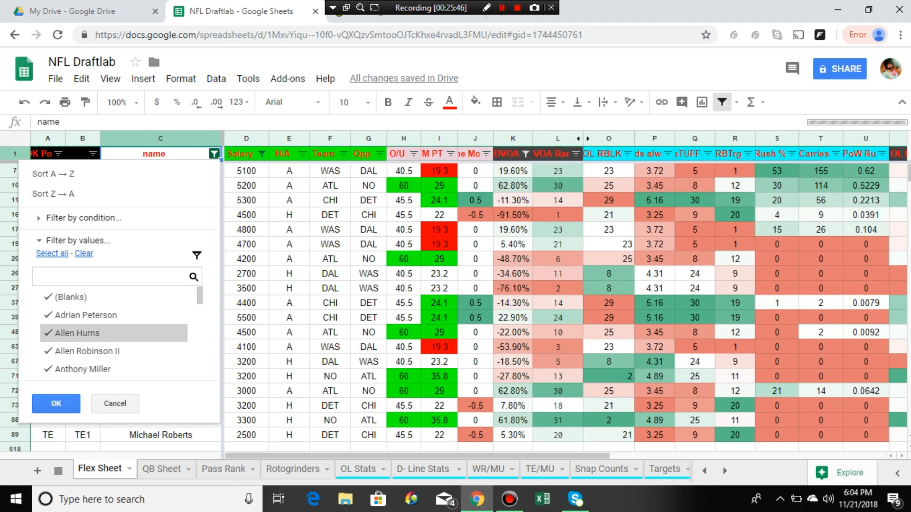
scroll(117, 332, down, 5)
scroll(116, 332, down, 3)
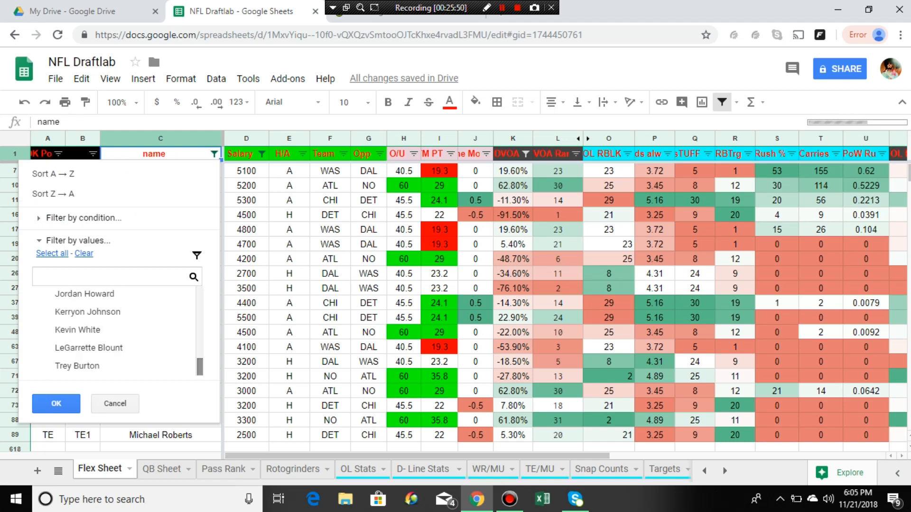
scroll(117, 332, up, 4)
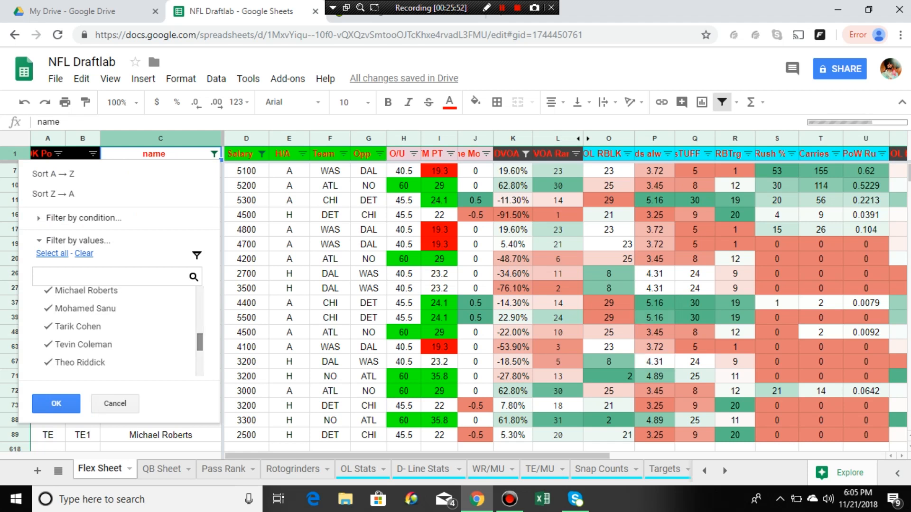
scroll(116, 341, down, 1)
click(84, 254)
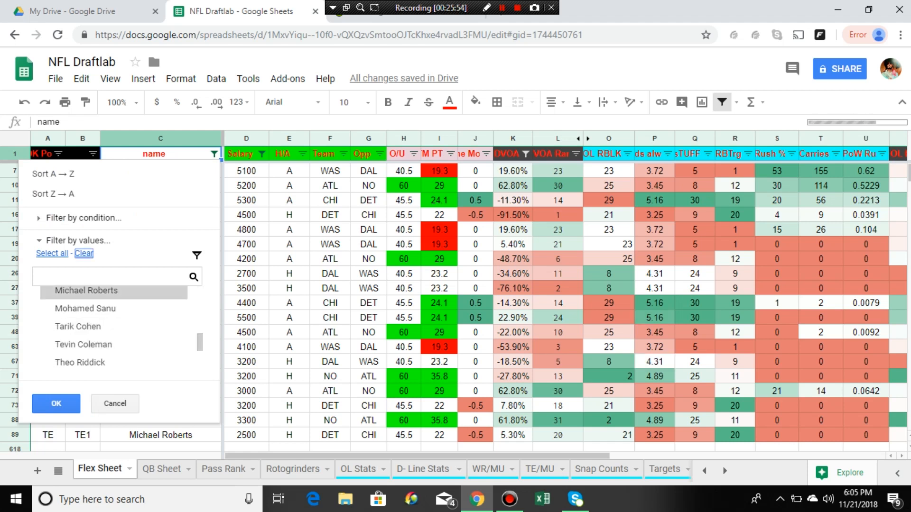
click(78, 327)
click(84, 344)
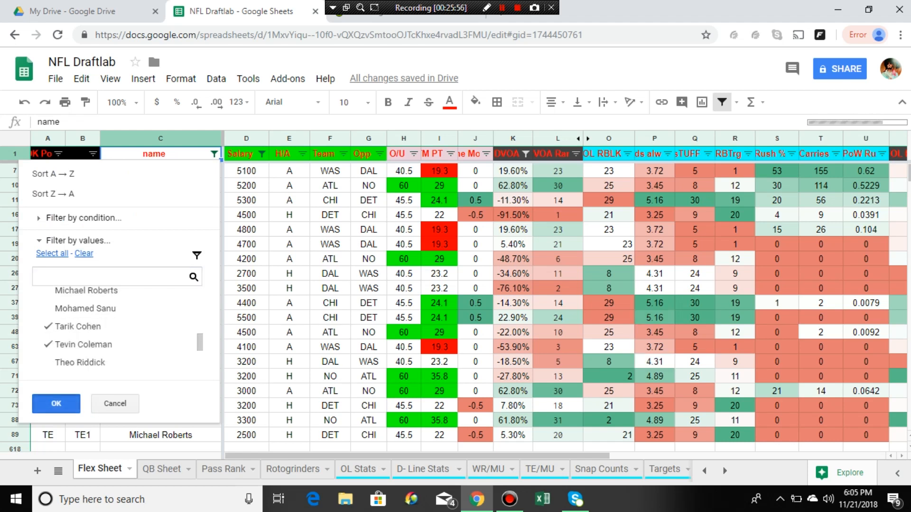
click(56, 403)
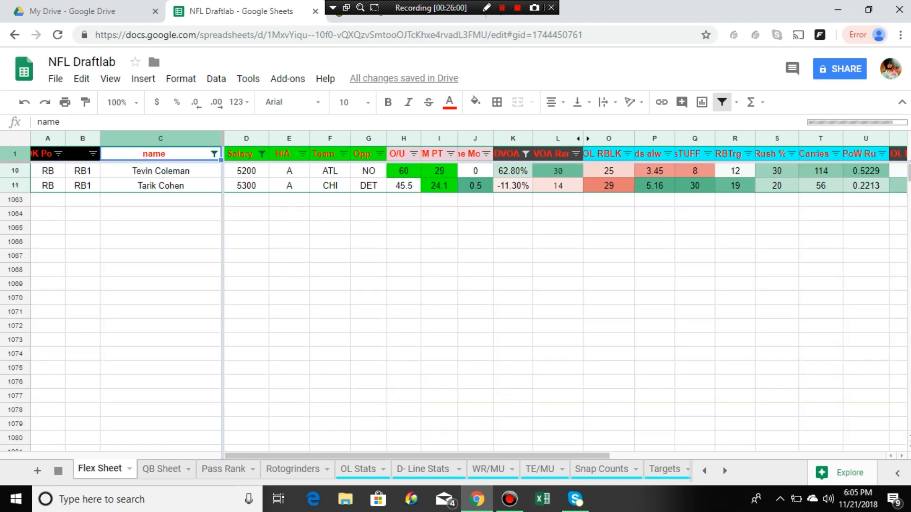
Compare Tevin Coleman and Tarik Cohen across the matchup, rushing and target columns, focusing on Cohen's opposing yards allowed figure.
scroll(565, 285, right, 4)
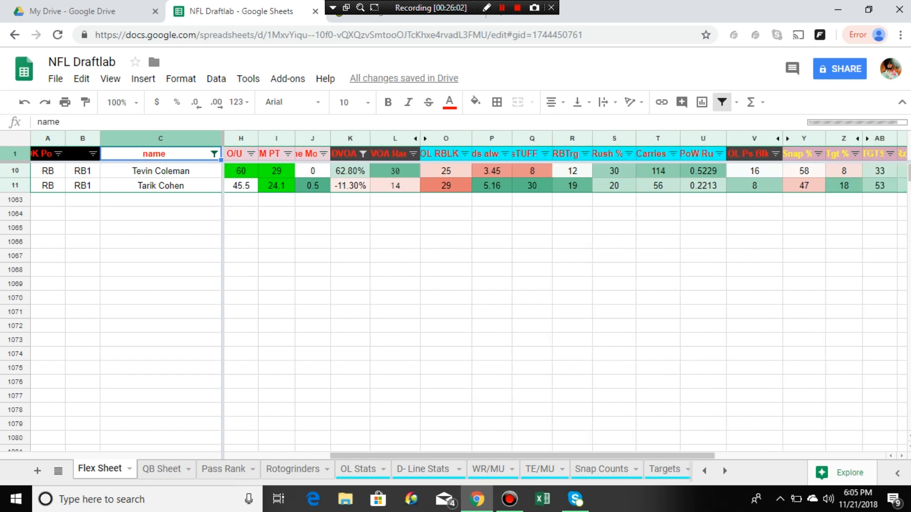
scroll(564, 285, right, 1)
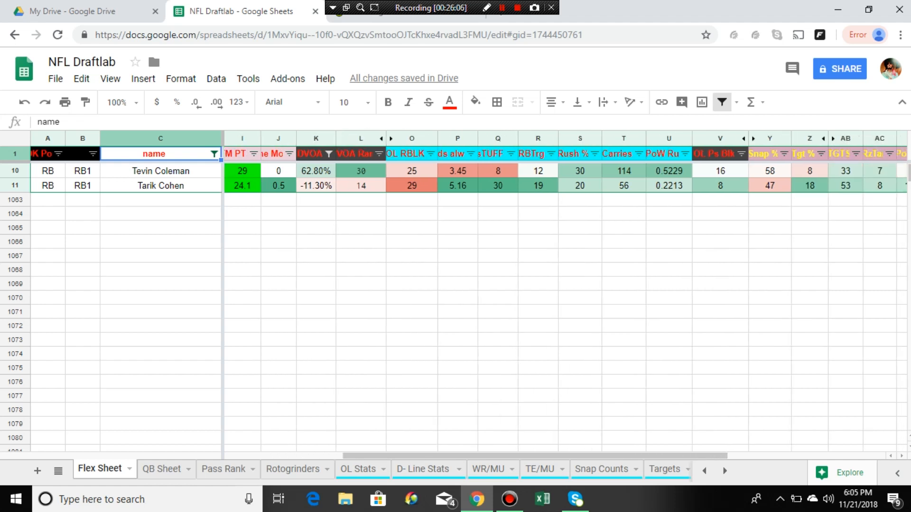
scroll(564, 285, right, 2)
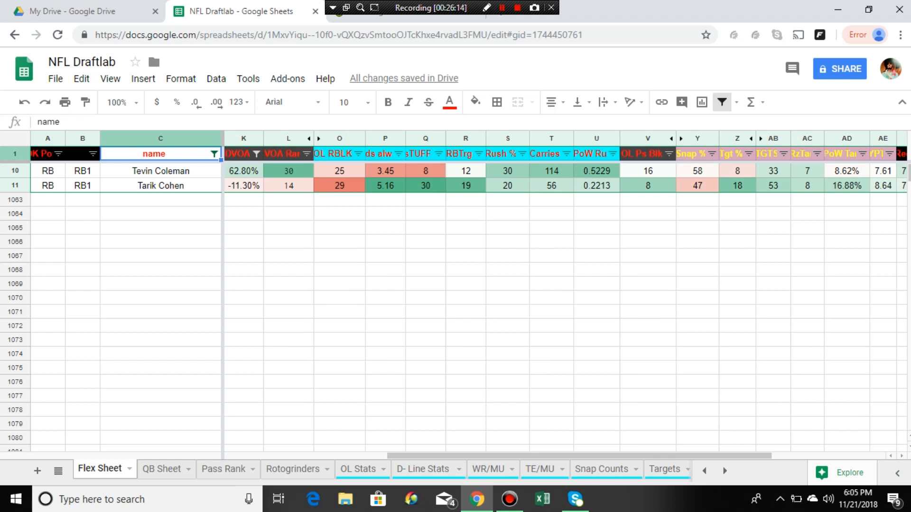
click(385, 185)
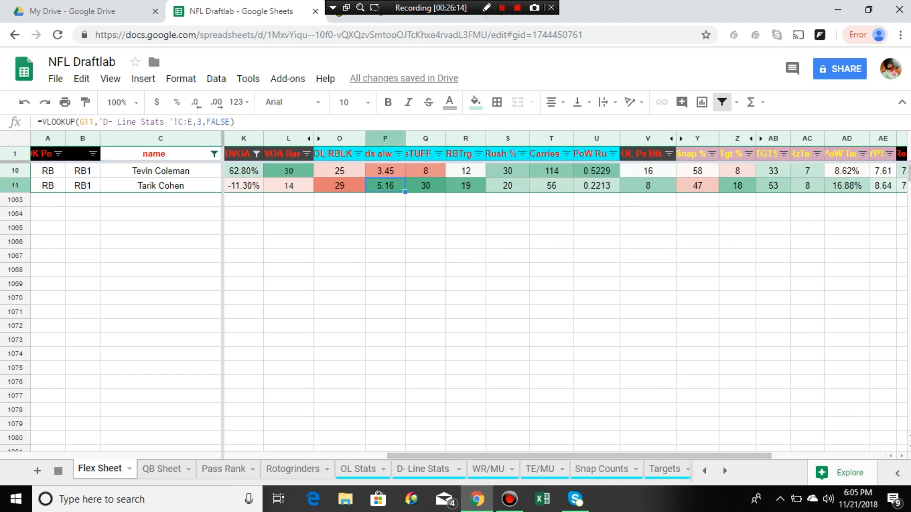
click(160, 185)
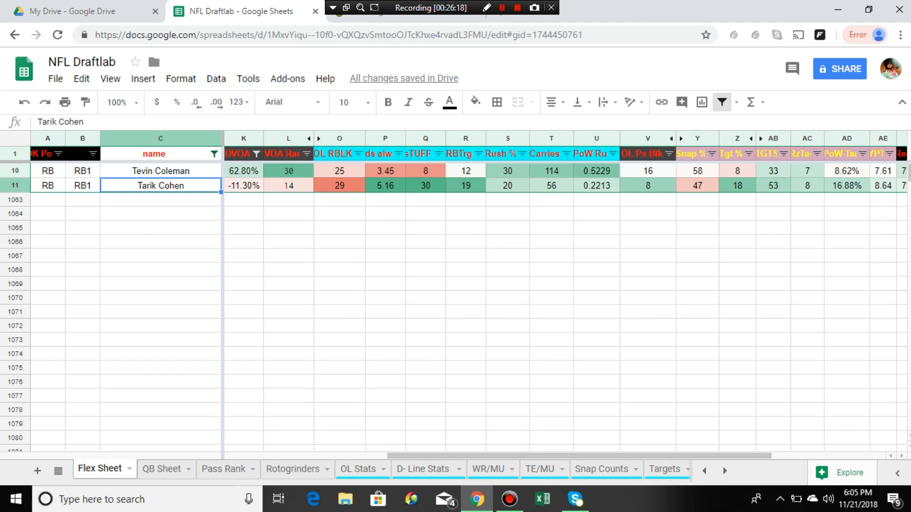
click(385, 186)
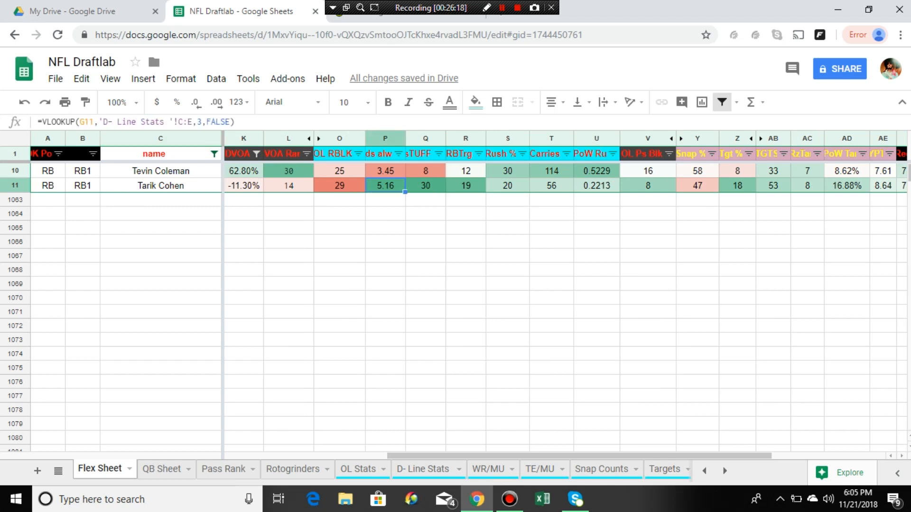
Compare Tarik Cohen with Tevin Coleman on running back targets, rush share and carries in the Flex Sheet after checking the DraftKings flex pool.
click(422, 19)
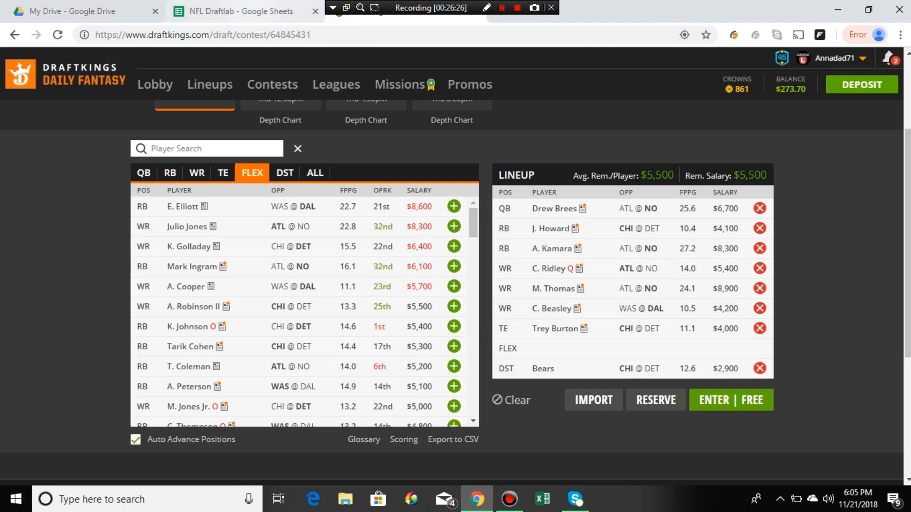
click(252, 12)
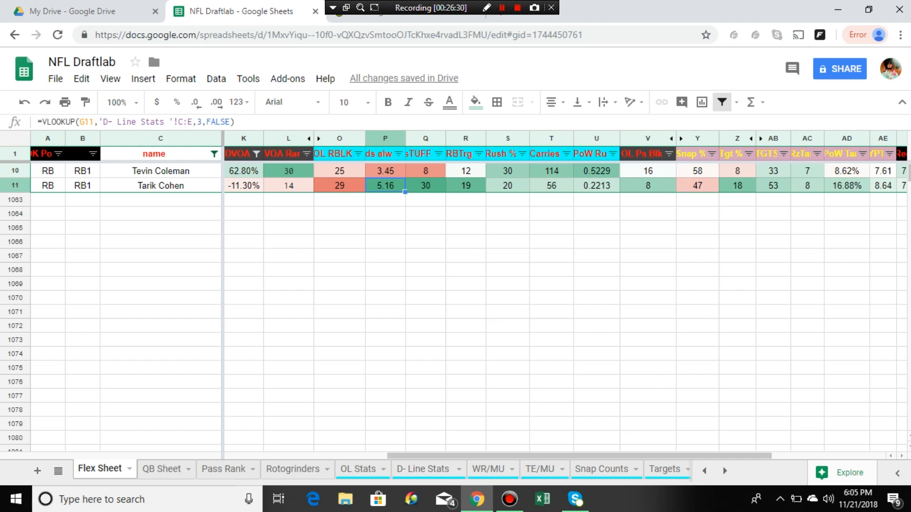
click(160, 185)
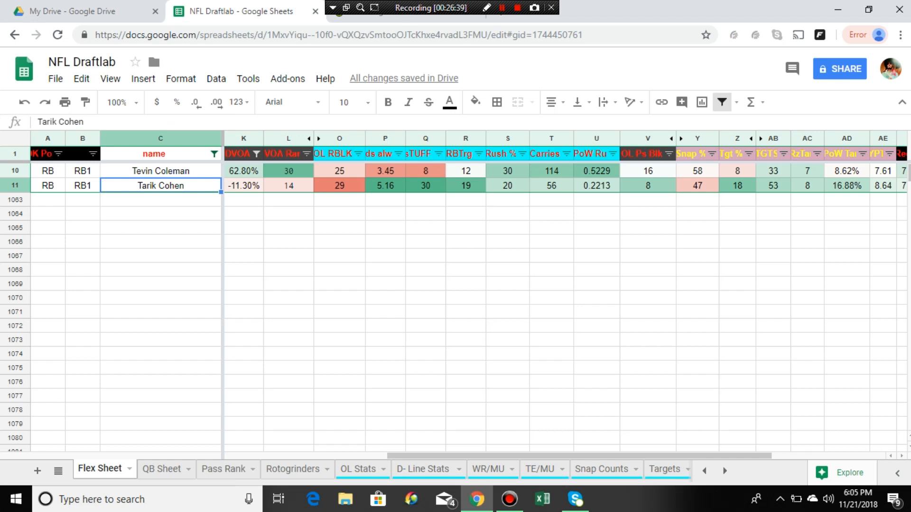
click(466, 186)
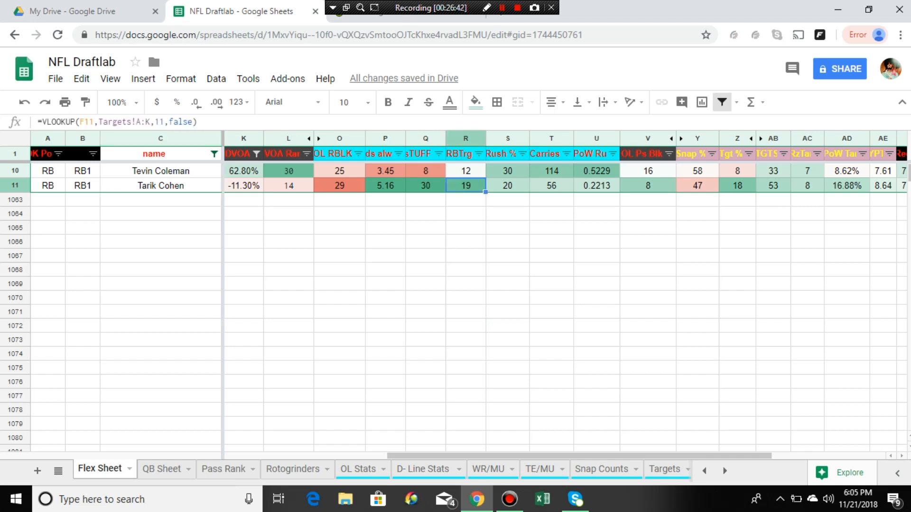
click(507, 186)
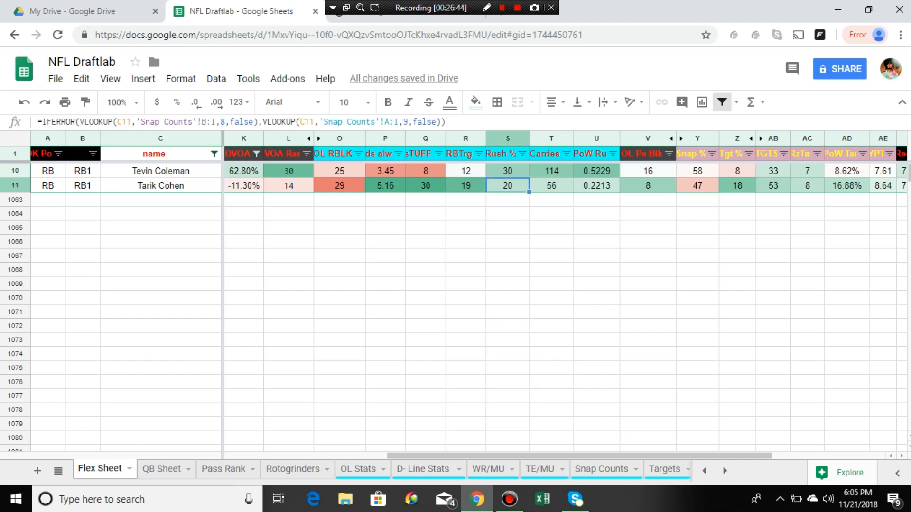
click(551, 171)
click(552, 185)
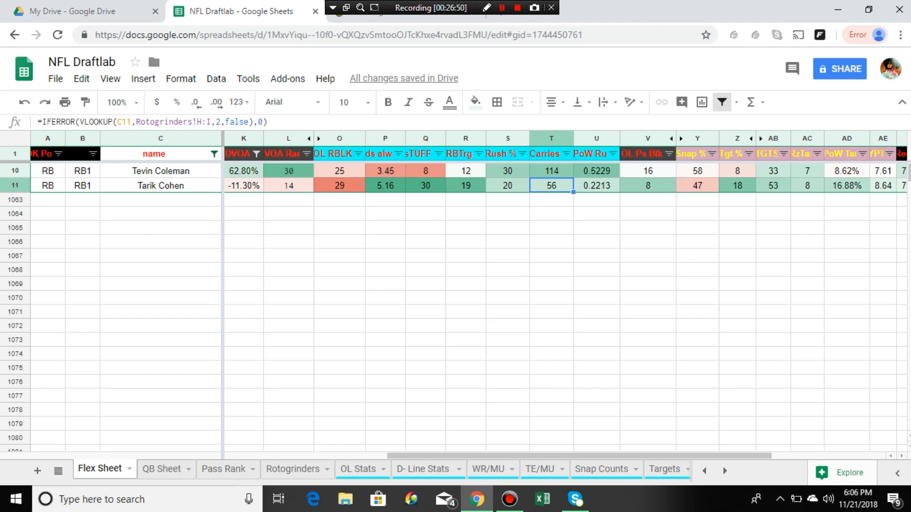
Compare both backs' targets, red zone targets and target share, and check Tarik Cohen's salary against Tevin Coleman's.
scroll(565, 308, right, 5)
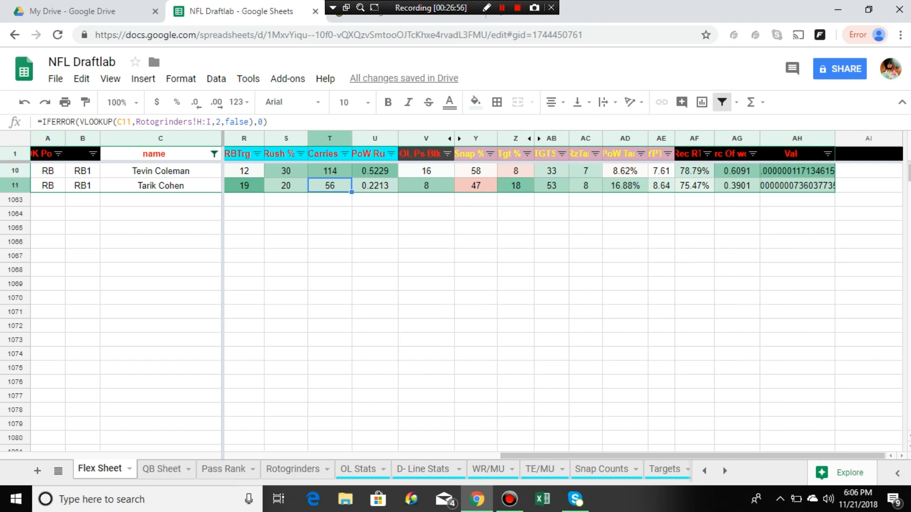
click(551, 171)
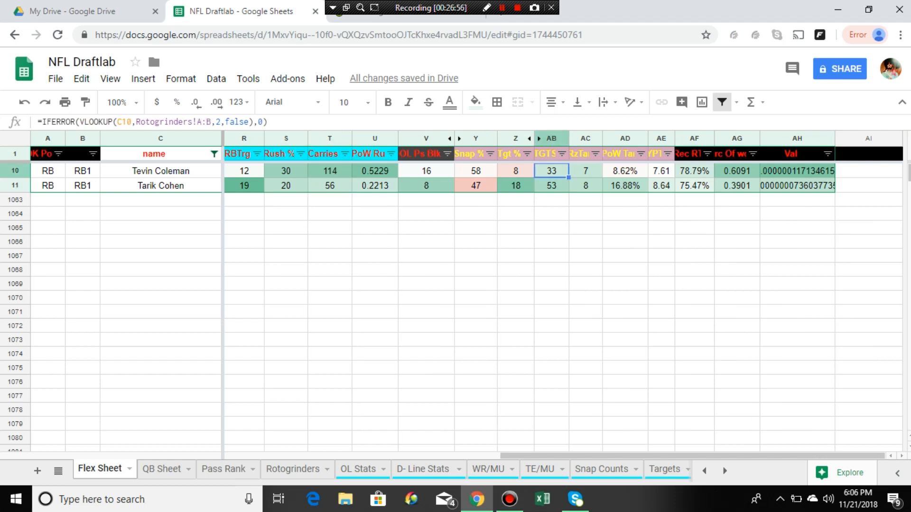
click(551, 185)
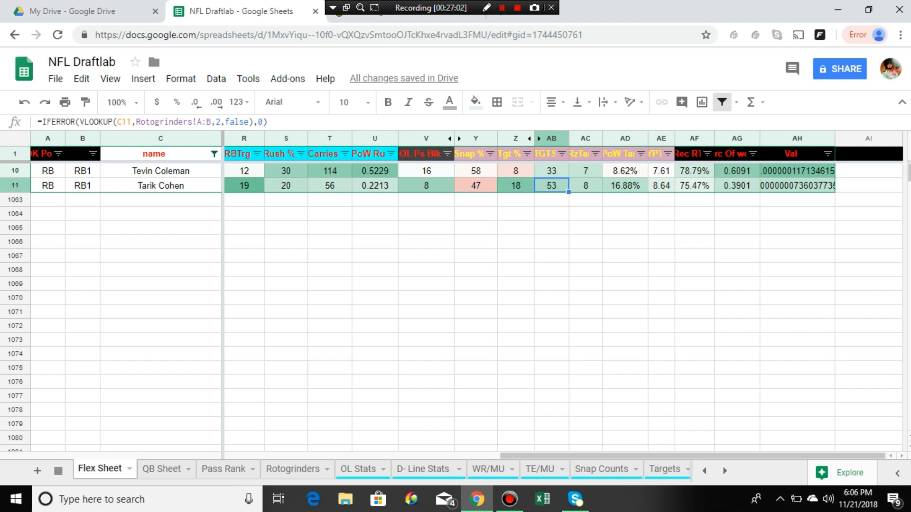
click(161, 185)
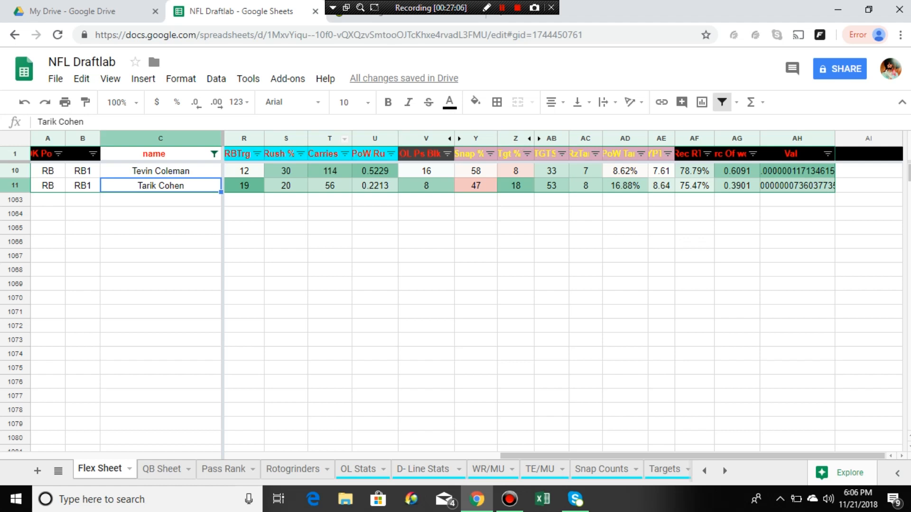
click(160, 171)
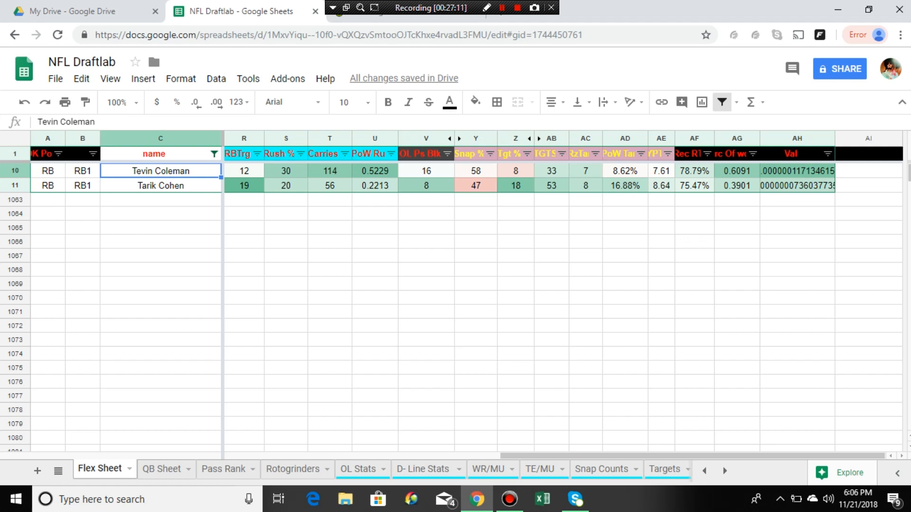
click(551, 186)
click(585, 186)
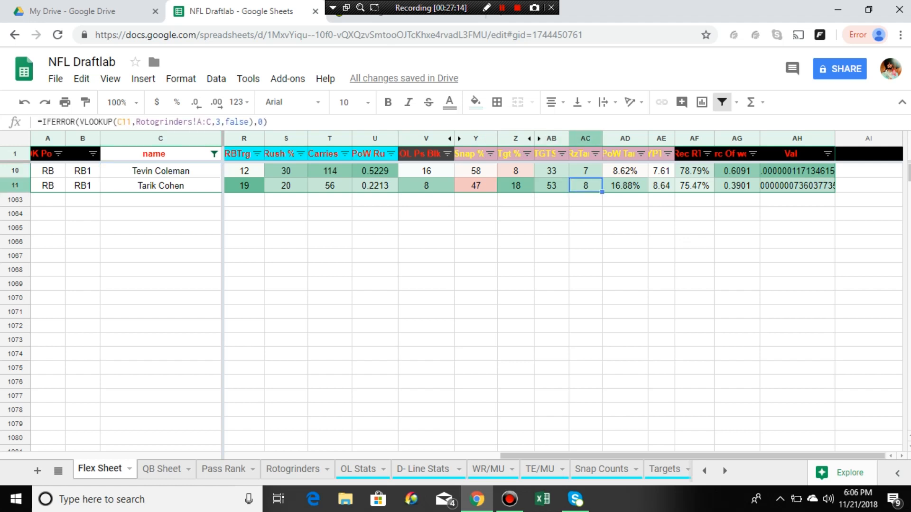
click(626, 185)
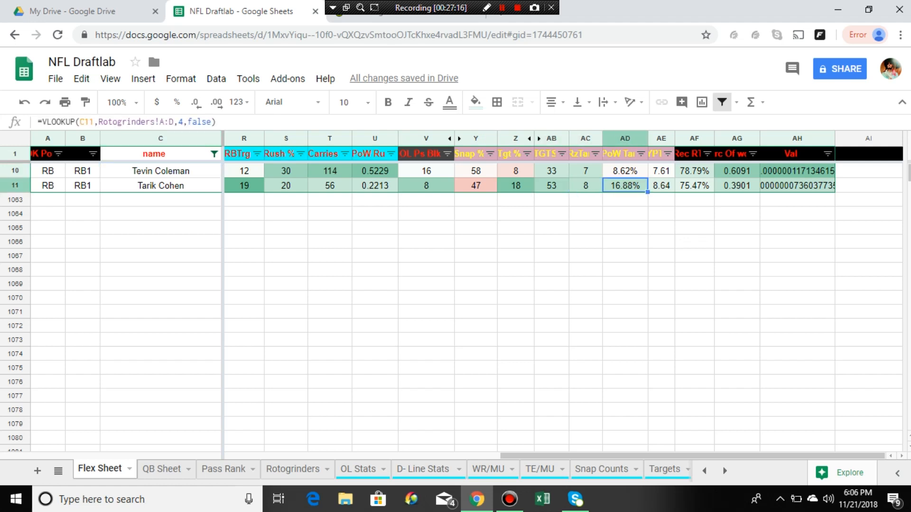
scroll(564, 308, left, 10)
scroll(564, 309, right, 10)
scroll(565, 308, left, 10)
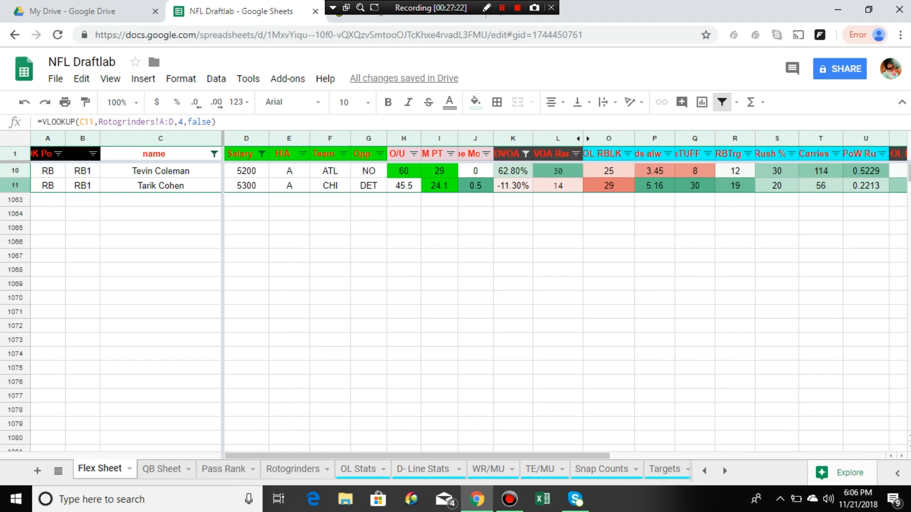
click(246, 185)
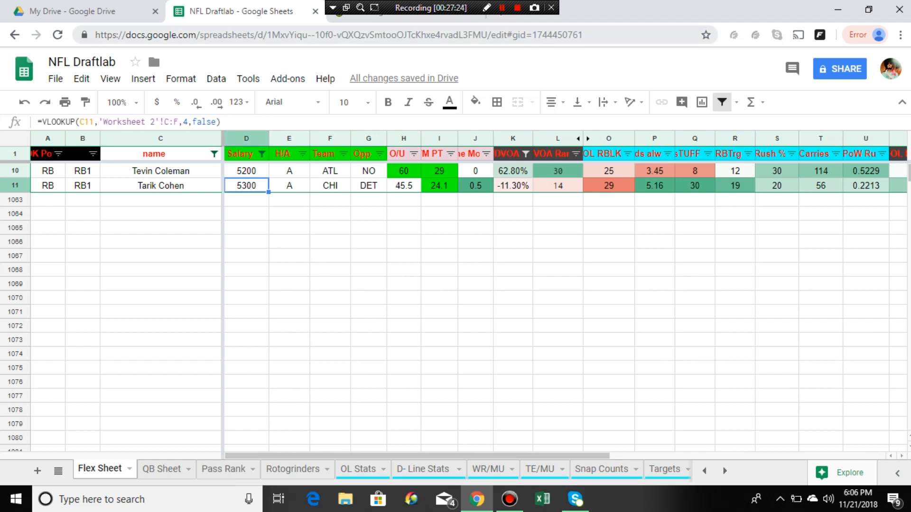
Switch to DraftKings, fill the FLEX spot with Tarik Cohen and submit the completed lineup to the free contest.
click(382, 19)
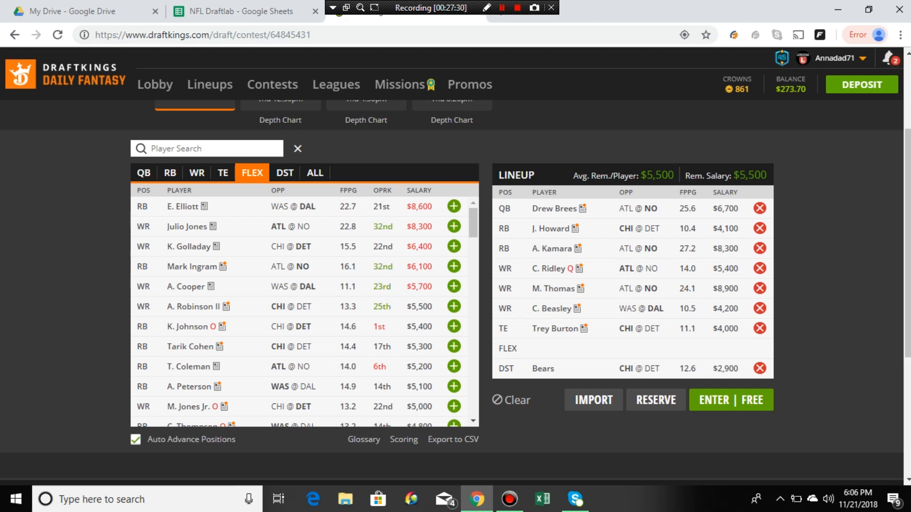
click(454, 347)
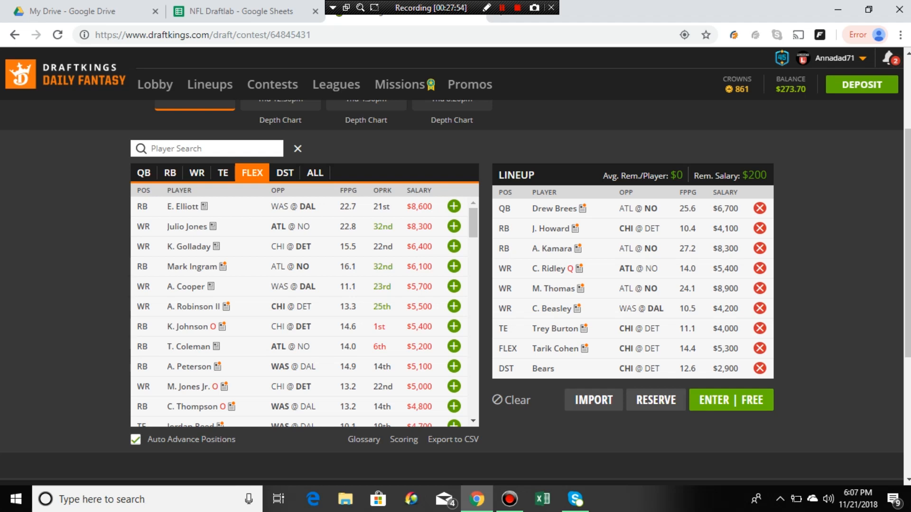
click(143, 172)
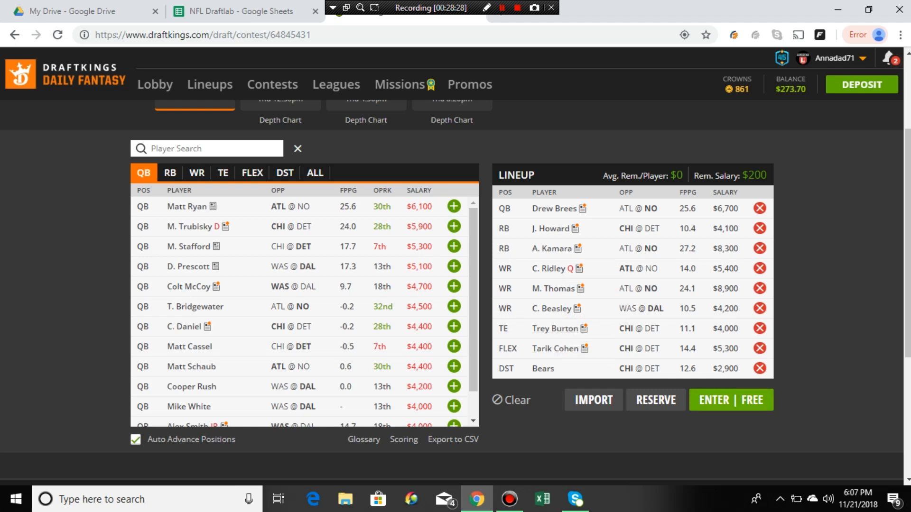
click(731, 400)
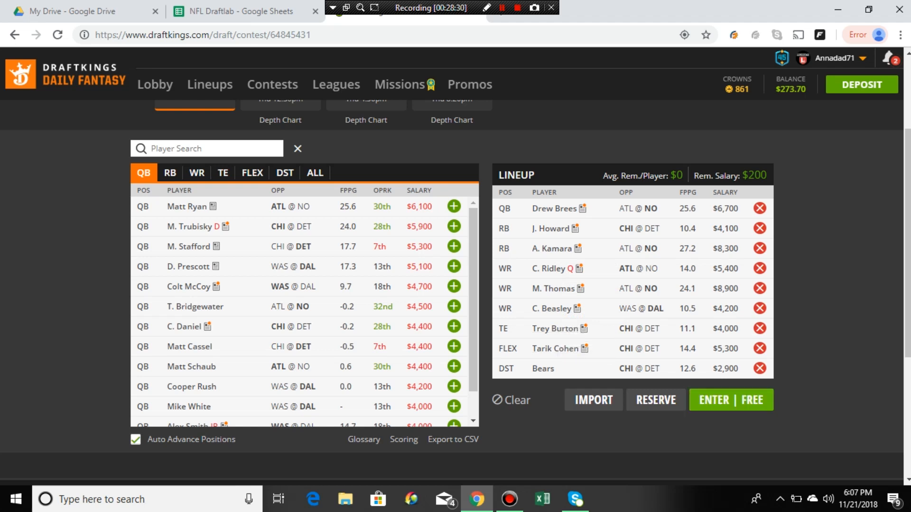